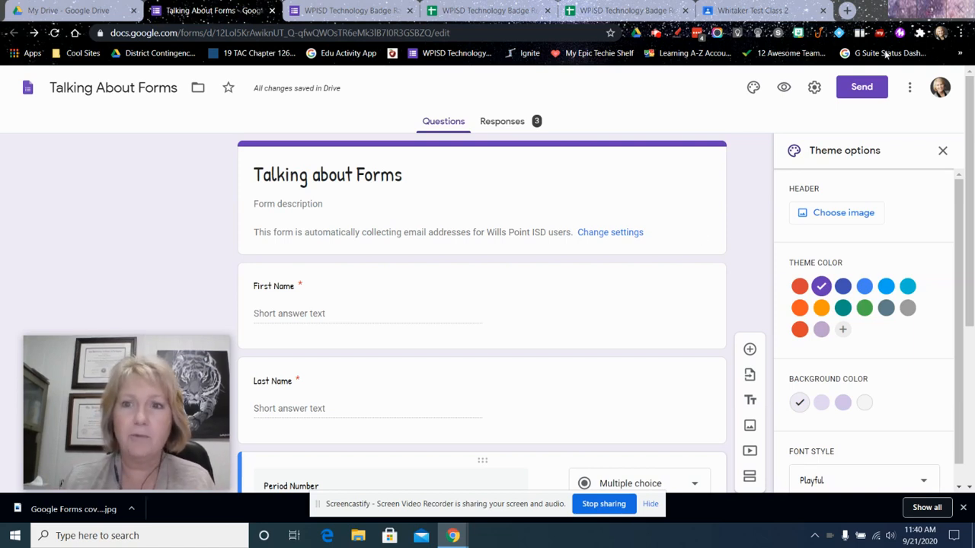
# Create a blank Google Form by going to forms.new in a new browser tab
pyautogui.click(847, 11)
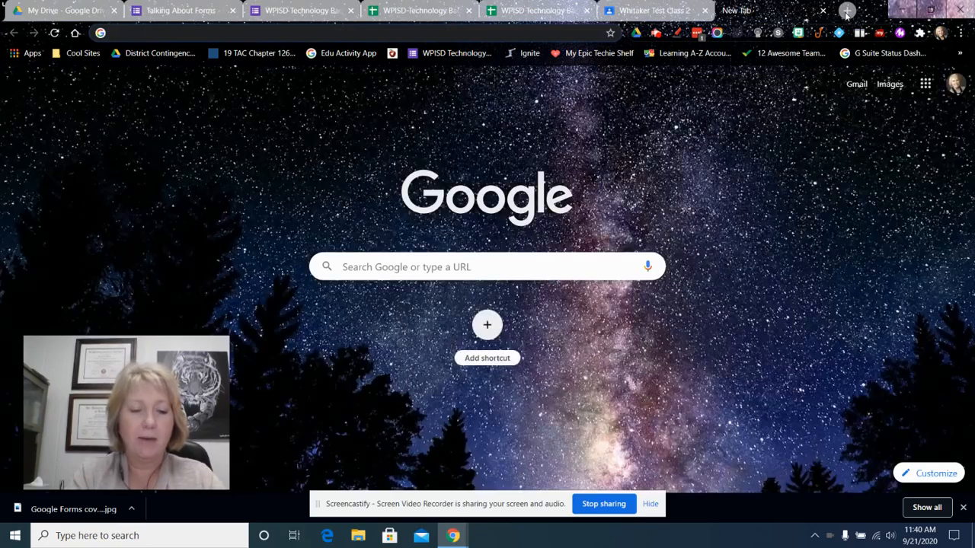
pyautogui.write('forms.new')
pyautogui.press('Return')
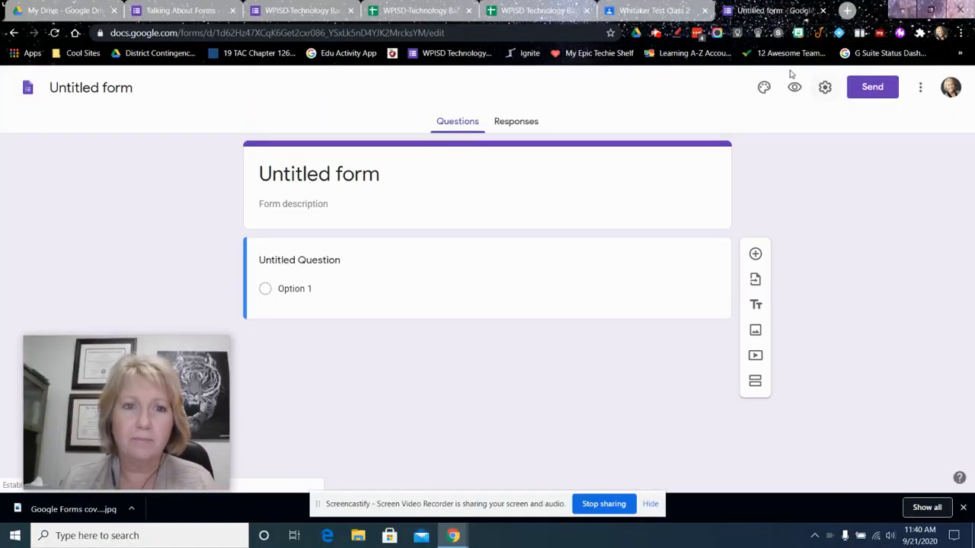
# Switch to Google Drive and show the types of new items, including Google Forms, that can be created there
pyautogui.click(70, 10)
pyautogui.click(48, 130)
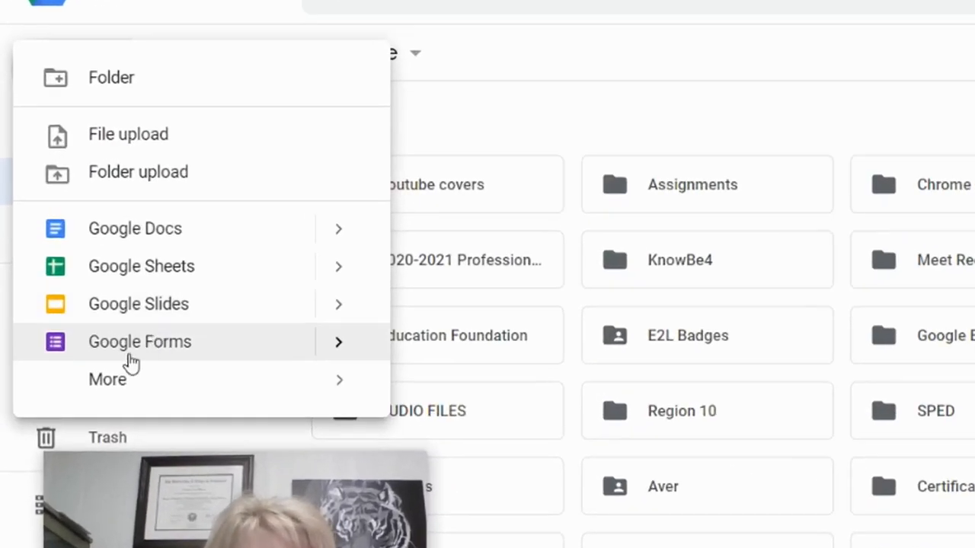
pyautogui.moveTo(85, 341)
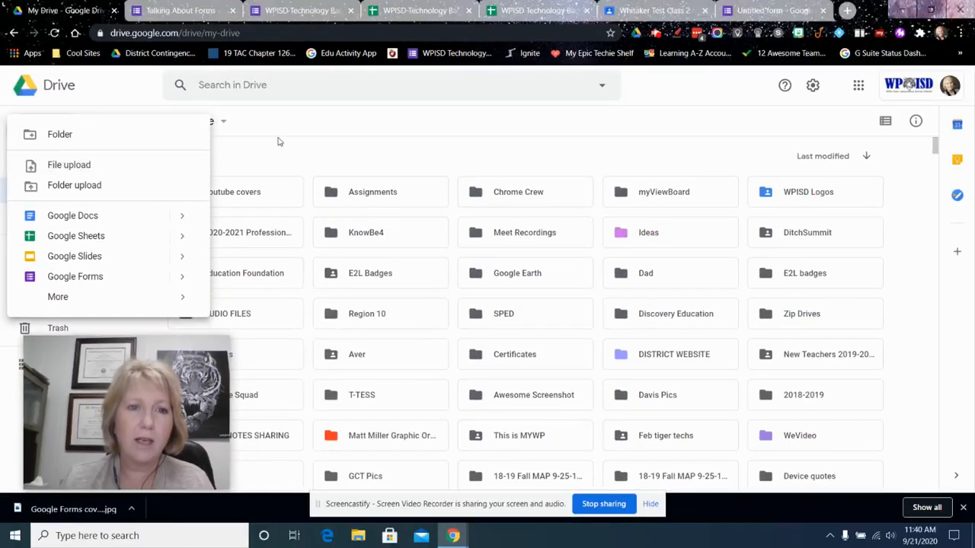
# Switch to the Talking About Forms form and reopen its theme options
pyautogui.click(177, 13)
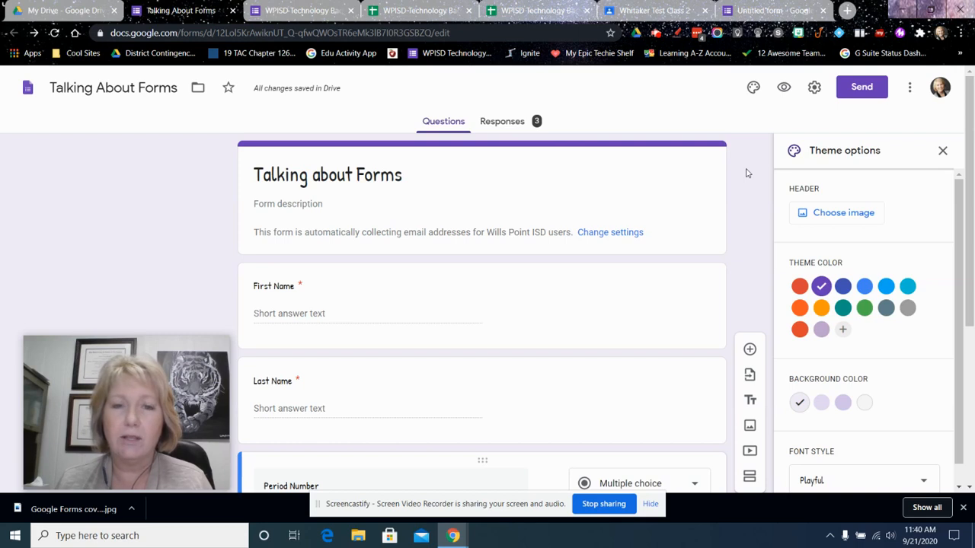
pyautogui.click(942, 153)
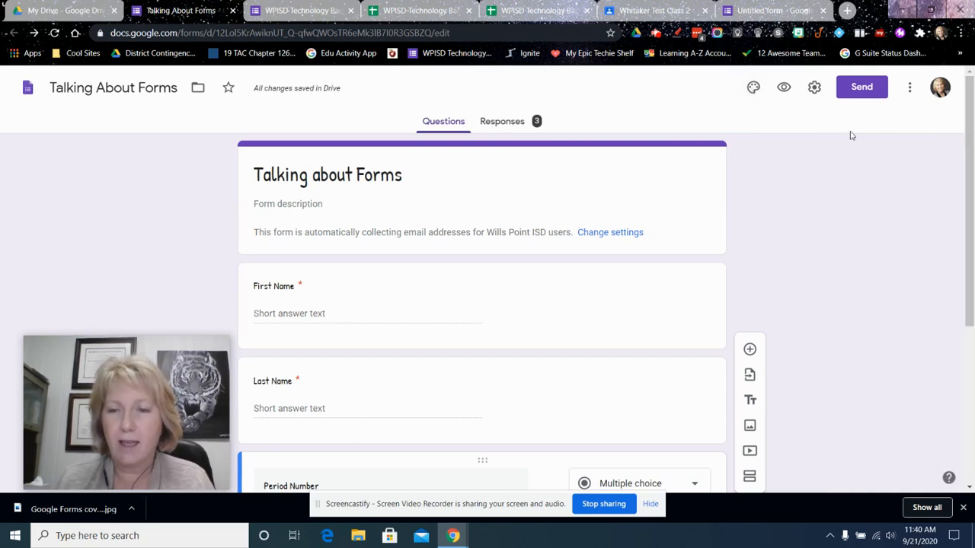
pyautogui.click(752, 88)
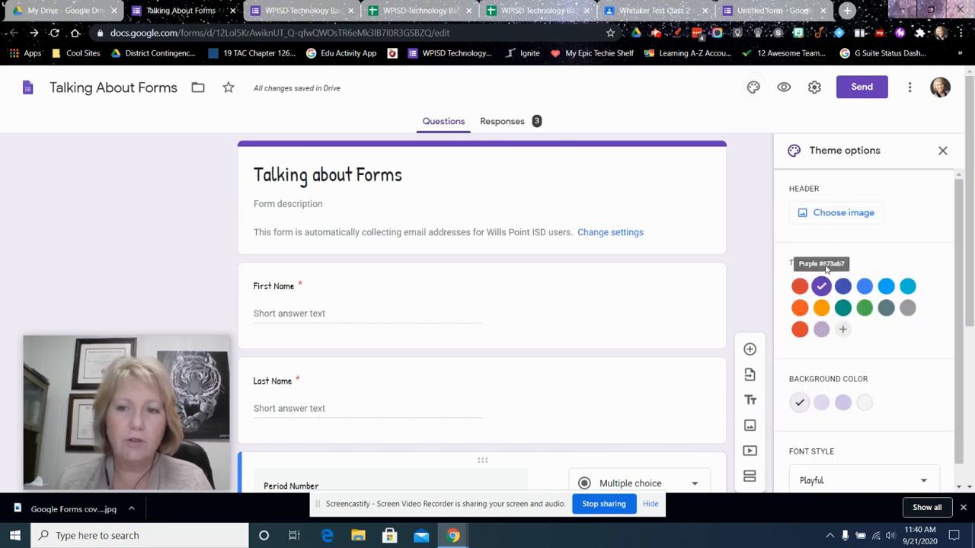
# Insert the coloured pencils picture from the Work and School themes as the form's header image
pyautogui.click(832, 216)
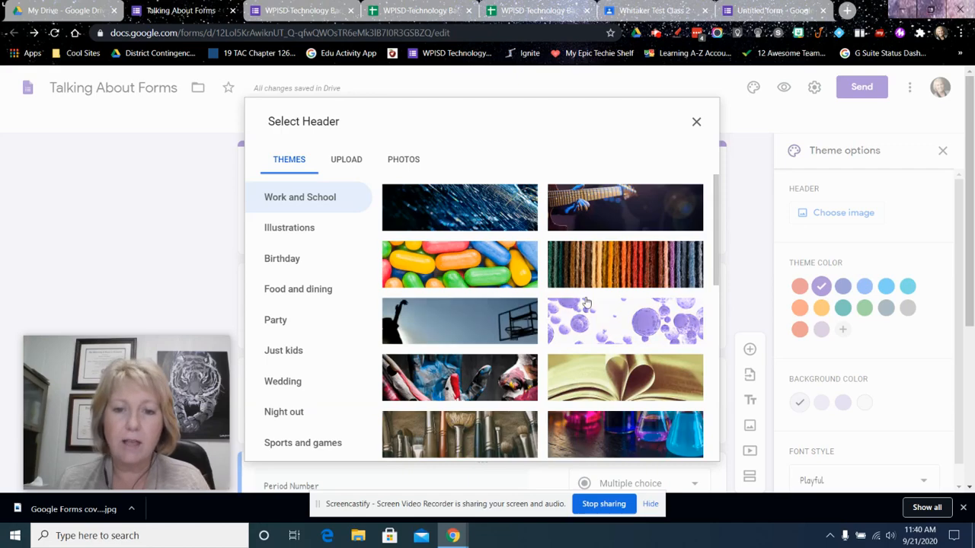
pyautogui.scroll(-4, 537, 385)
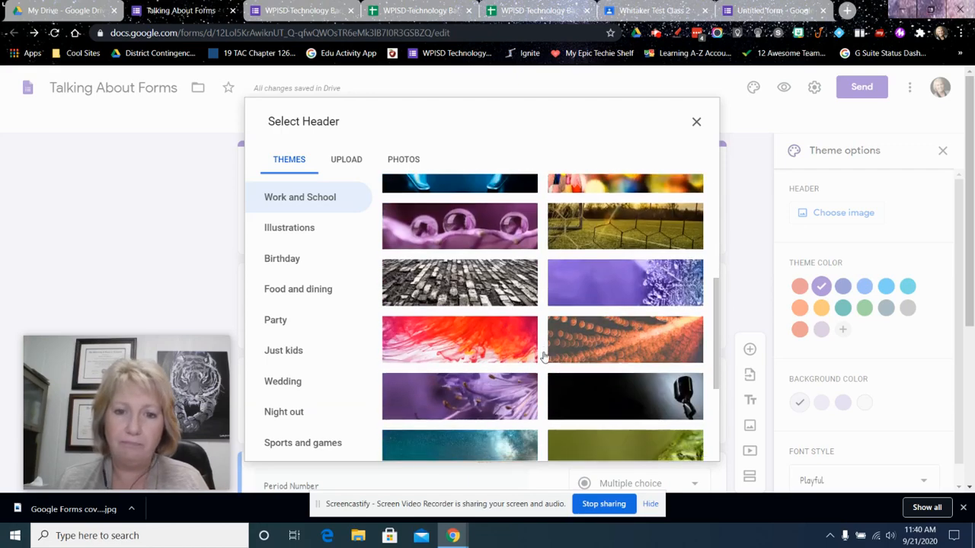
pyautogui.scroll(5, 543, 355)
pyautogui.scroll(-5, 561, 251)
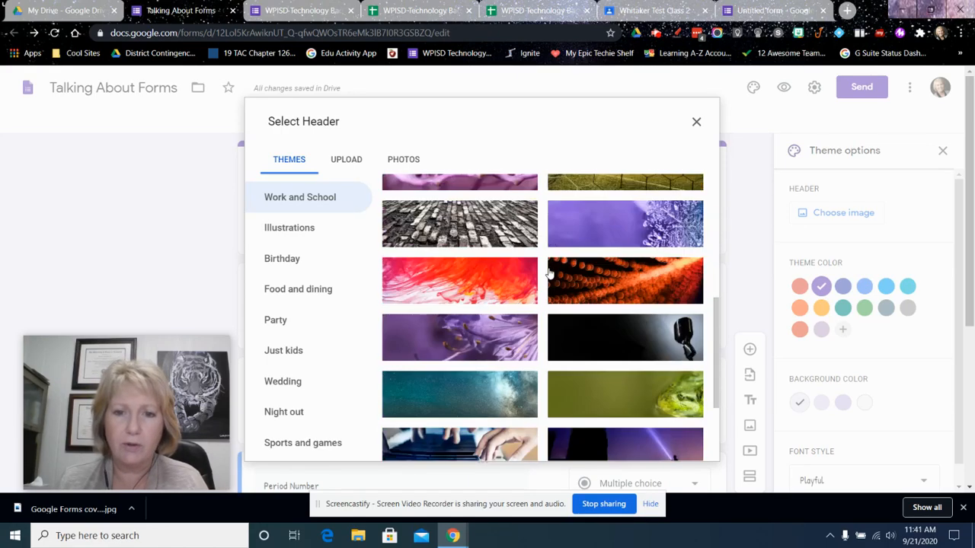
pyautogui.scroll(4, 550, 273)
pyautogui.click(607, 365)
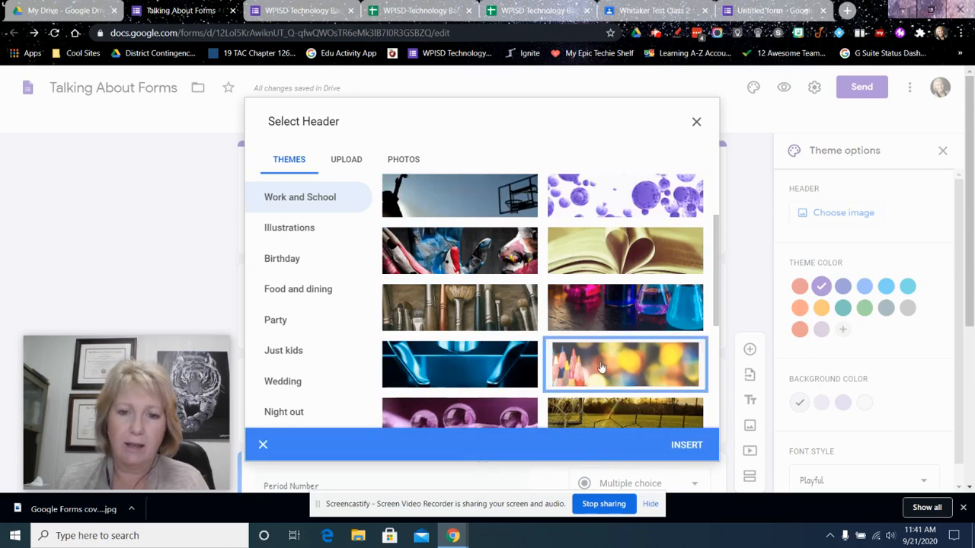
pyautogui.click(690, 444)
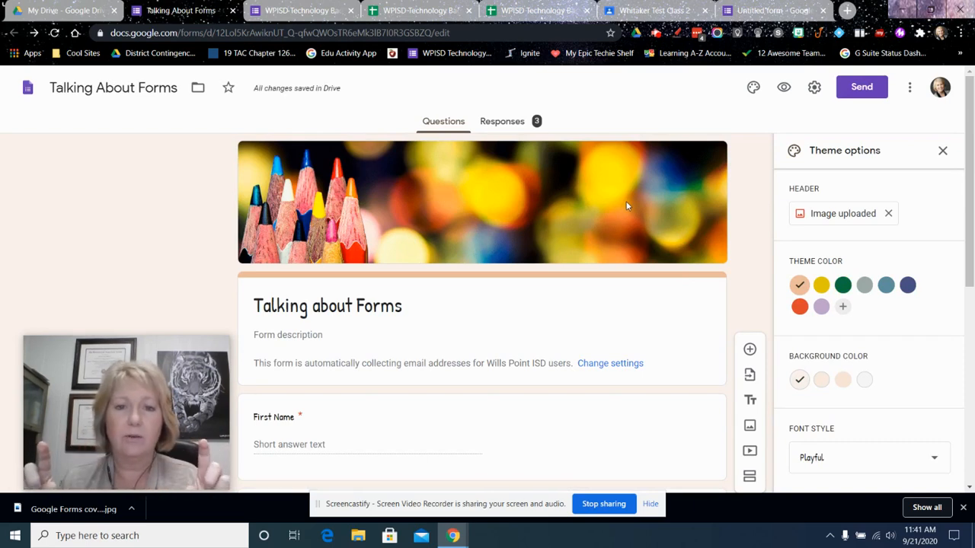
# Try yellow, green and dark blue as the theme colour, with the medium and dark background shades
pyautogui.click(824, 287)
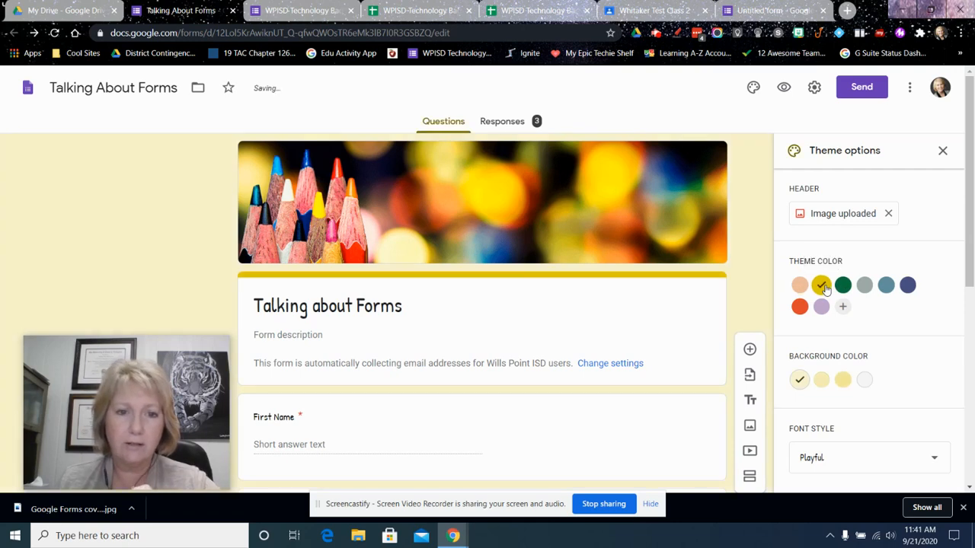
pyautogui.click(843, 286)
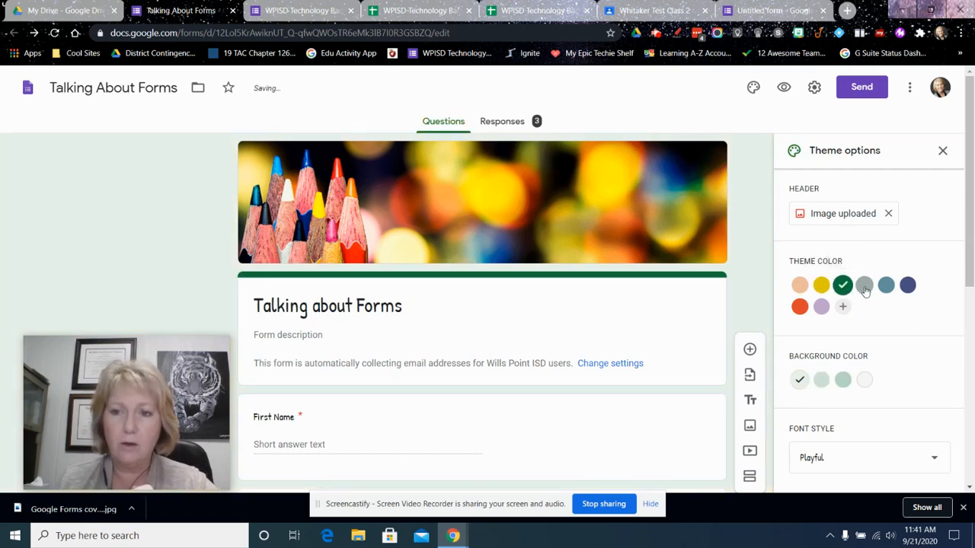
pyautogui.click(907, 286)
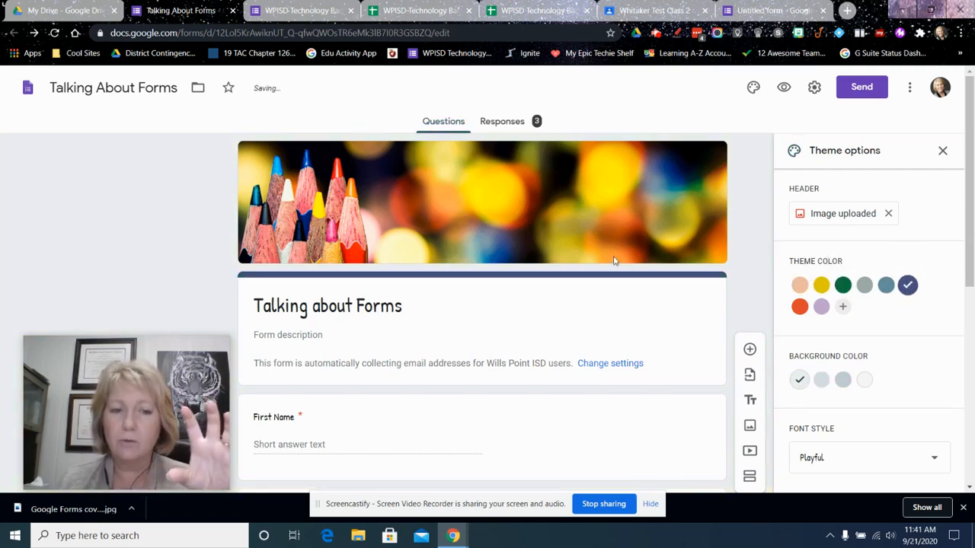
pyautogui.click(821, 380)
pyautogui.click(841, 384)
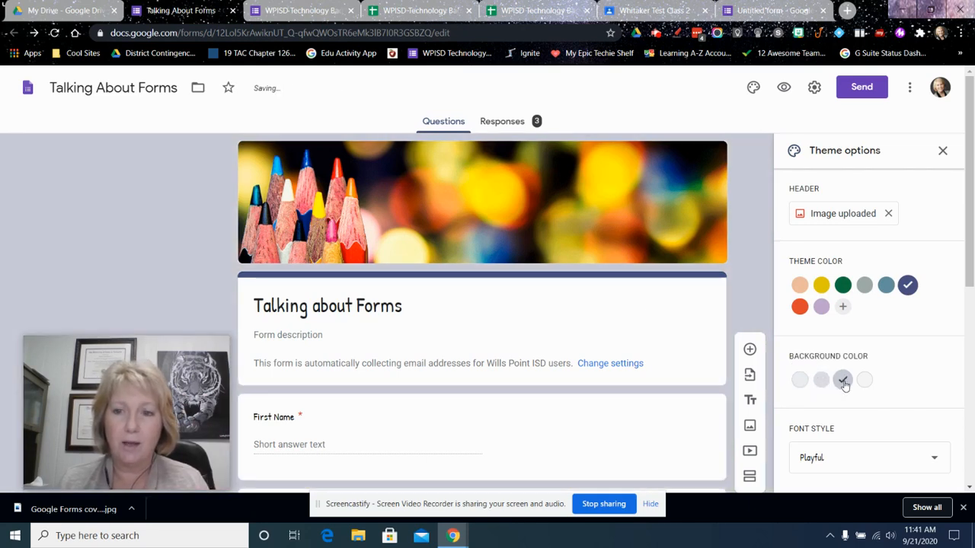
# Replace the header image with the uploaded file "Google Forms cover for form" from Downloads, keeping the full crop
pyautogui.click(888, 214)
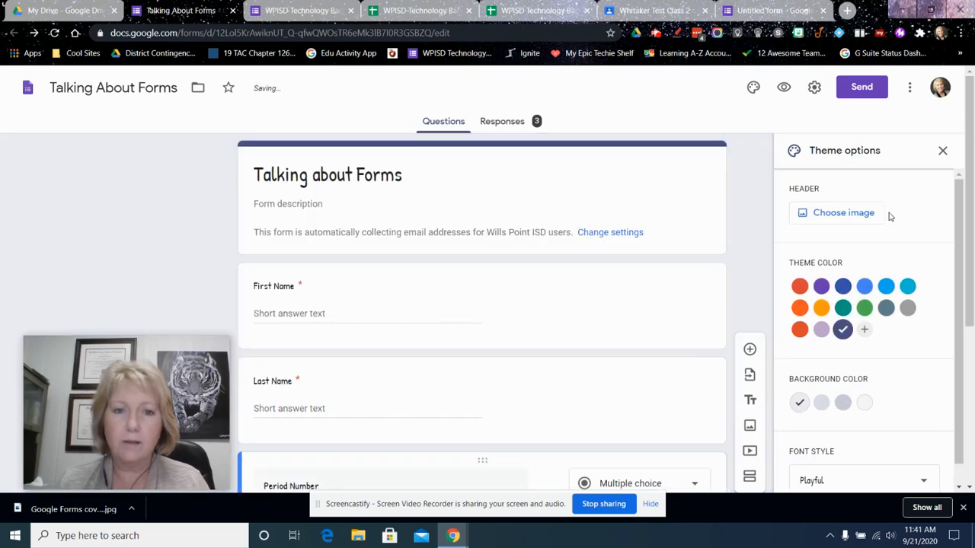
pyautogui.click(858, 214)
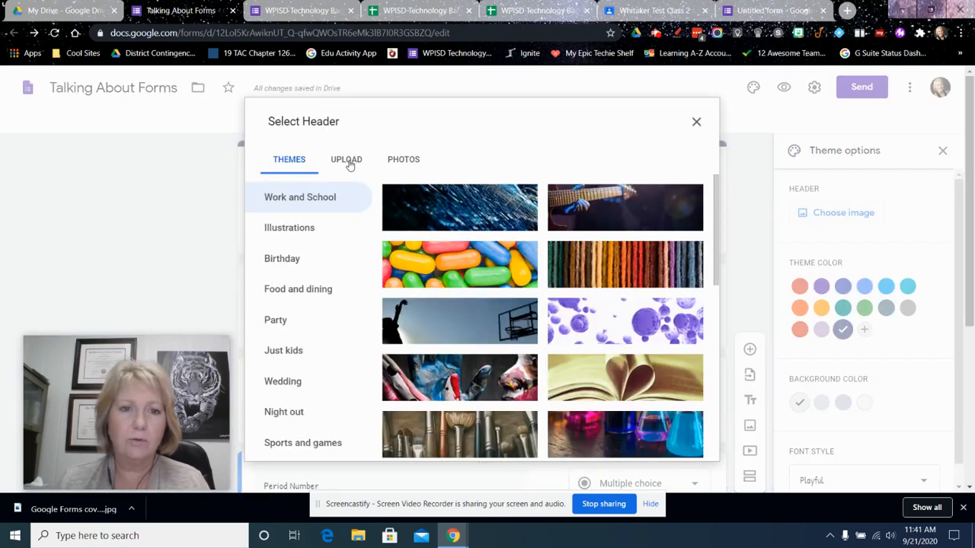
pyautogui.click(347, 161)
pyautogui.click(482, 357)
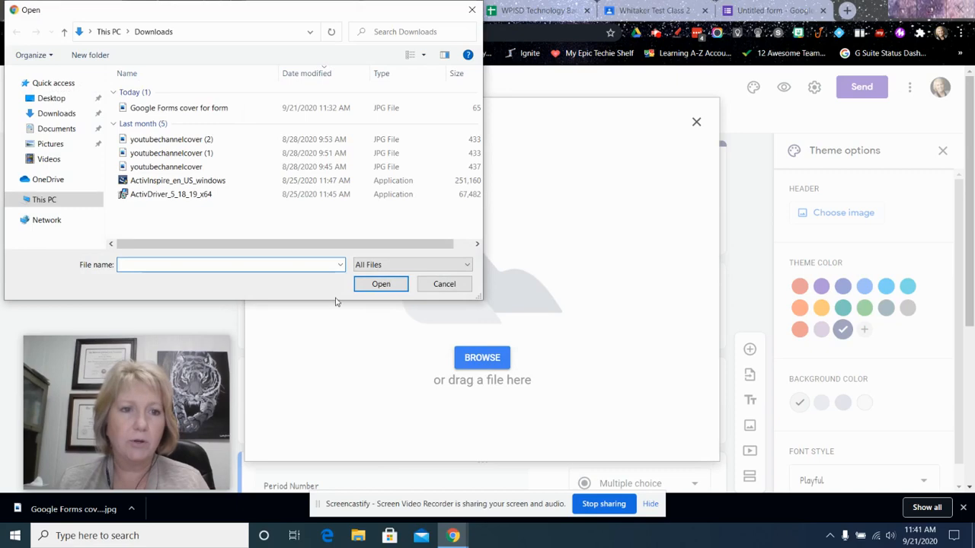
pyautogui.click(191, 109)
pyautogui.click(381, 283)
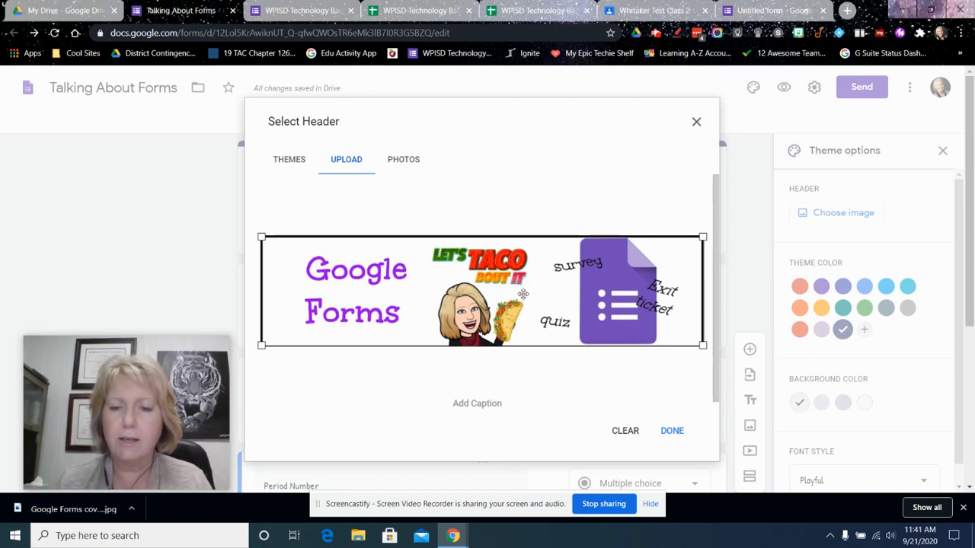
pyautogui.click(673, 431)
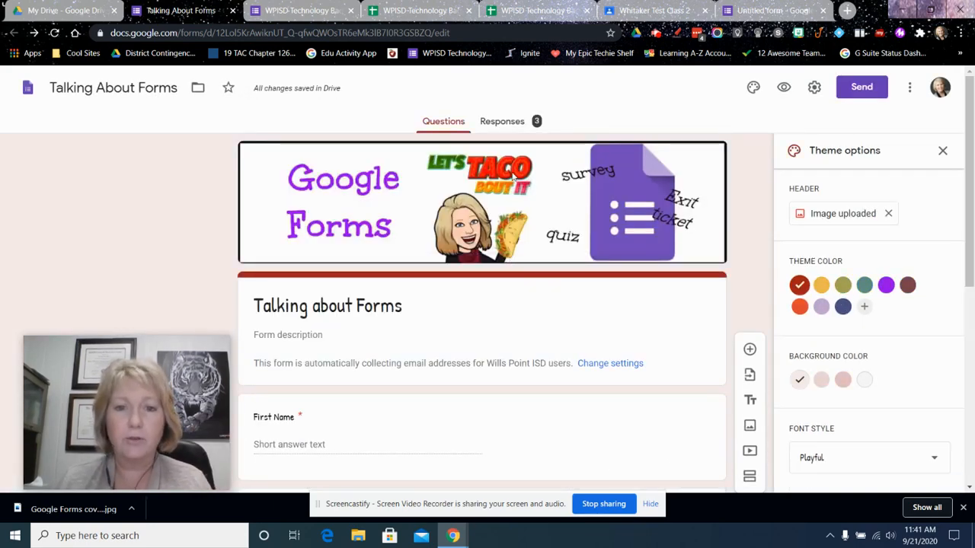
# Set the theme colour to the bright purple matching the header and the background to its Medium shade
pyautogui.click(863, 308)
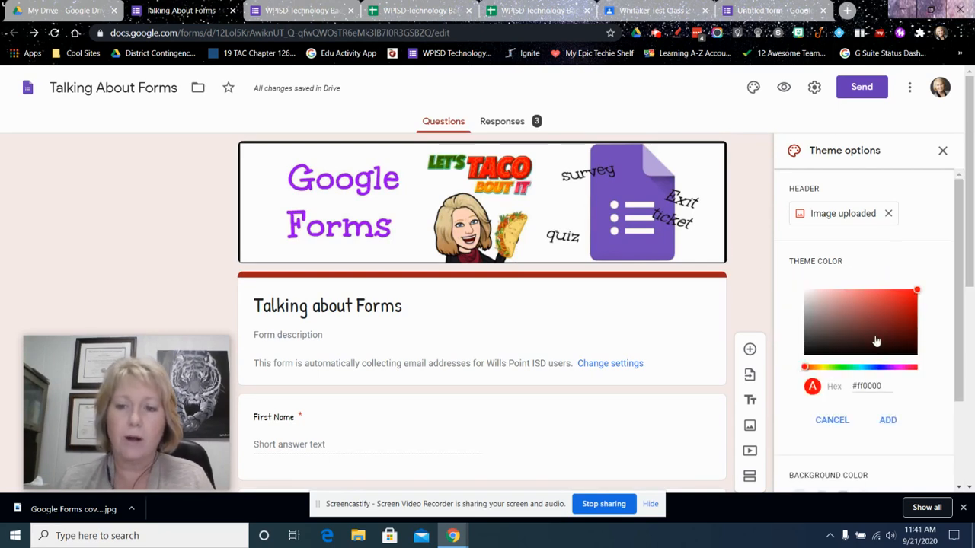
pyautogui.click(838, 419)
pyautogui.click(887, 286)
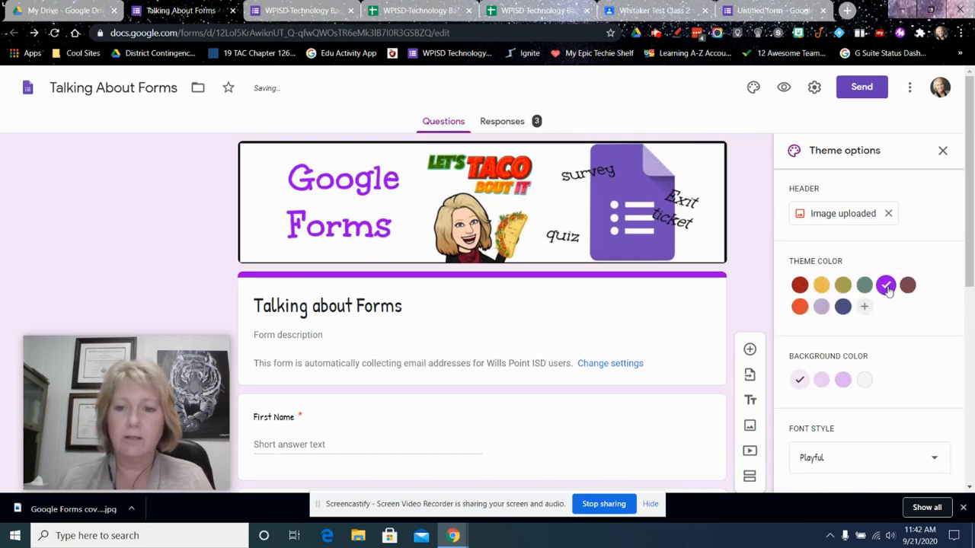
pyautogui.click(821, 380)
# Change the form's font style to Basic and close the theme options
pyautogui.scroll(-3, 920, 465)
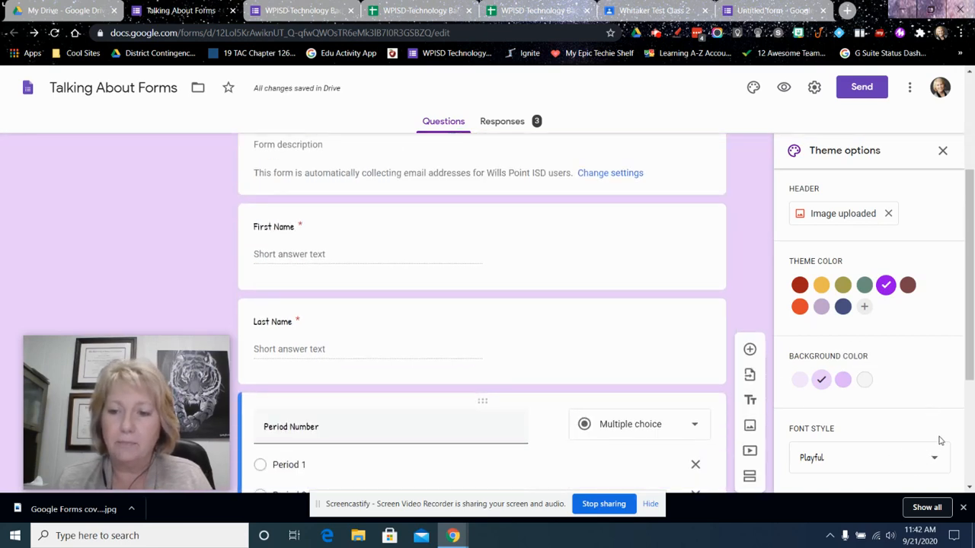
pyautogui.click(934, 457)
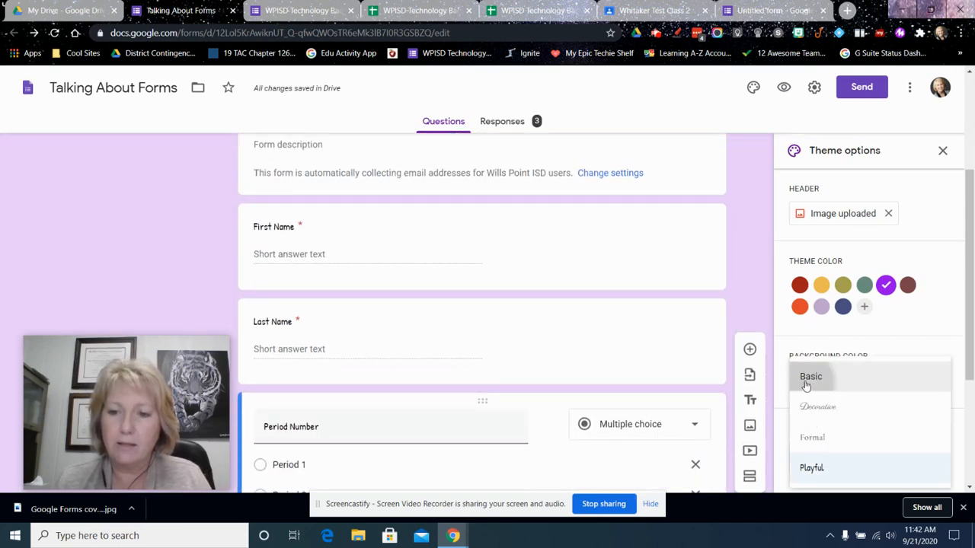
pyautogui.click(806, 384)
pyautogui.scroll(3, 678, 294)
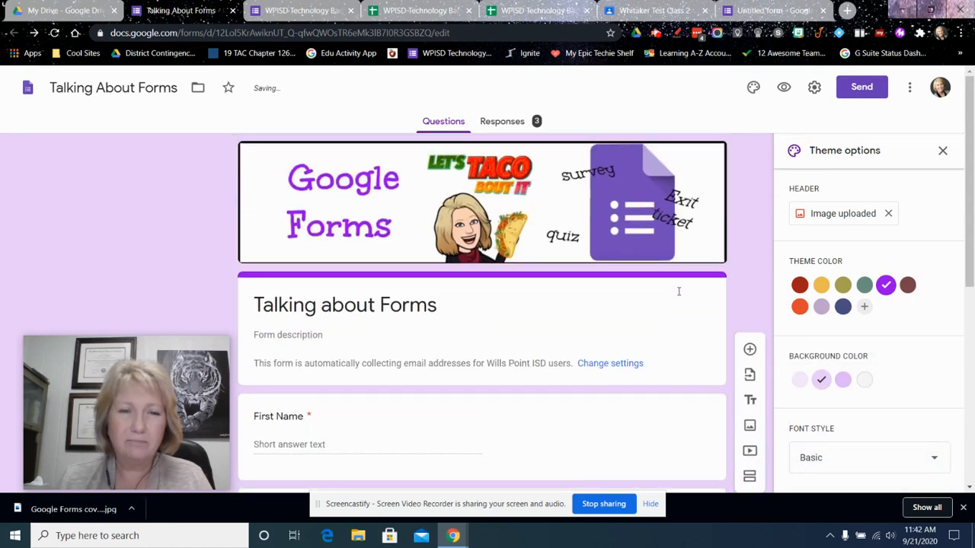
pyautogui.click(900, 460)
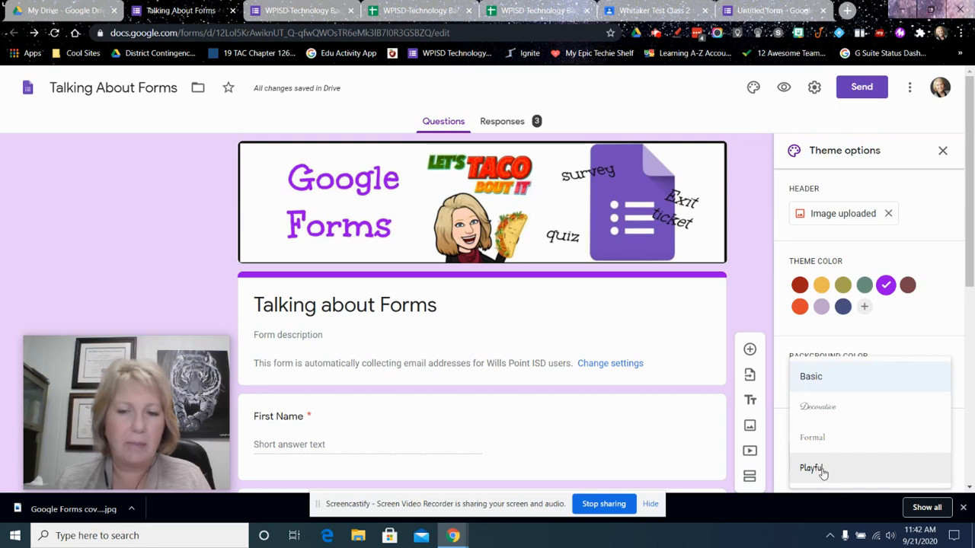
pyautogui.click(736, 281)
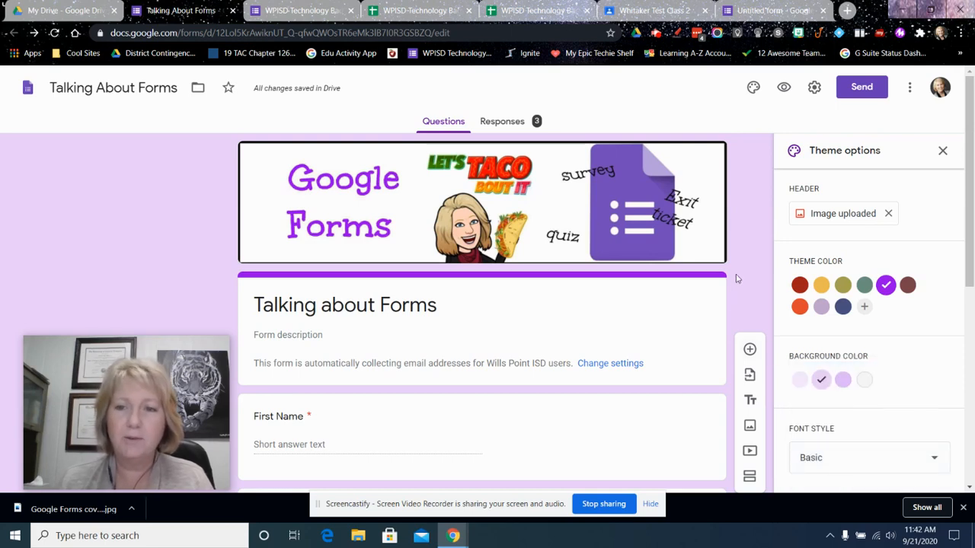
pyautogui.click(942, 150)
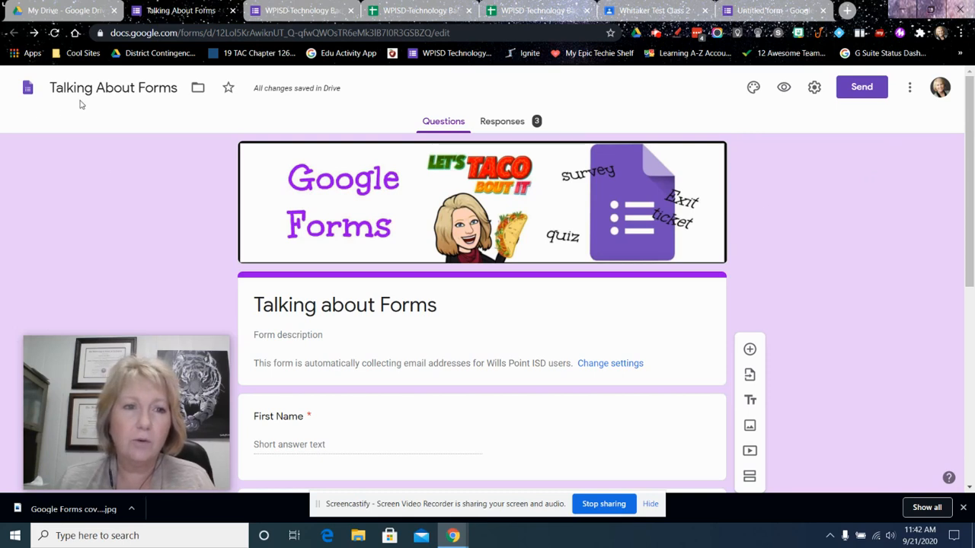
pyautogui.tripleClick(369, 312)
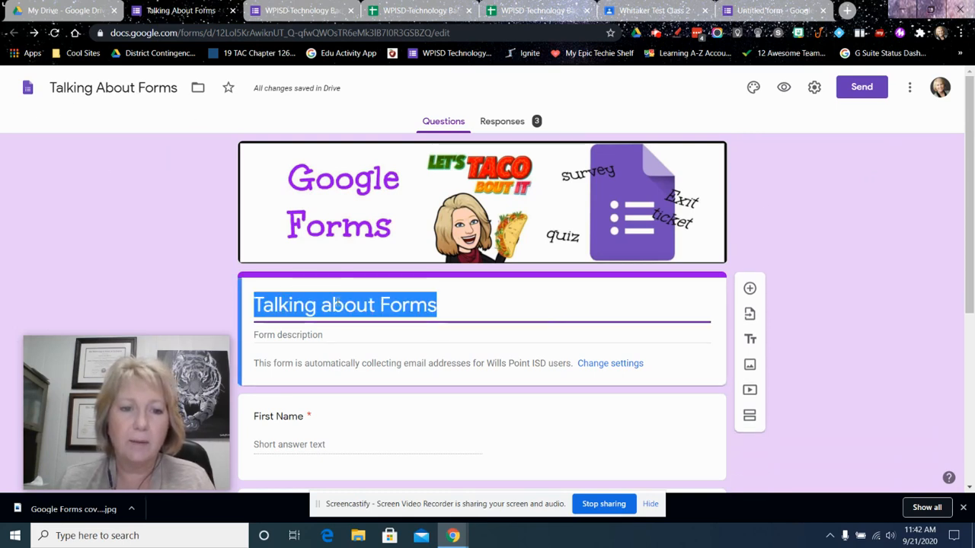
pyautogui.click(108, 86)
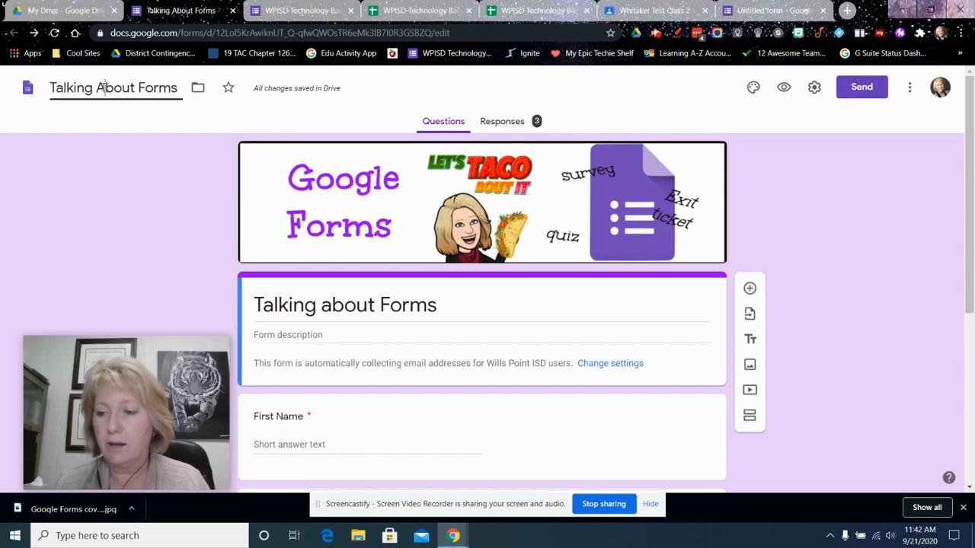
pyautogui.click(171, 181)
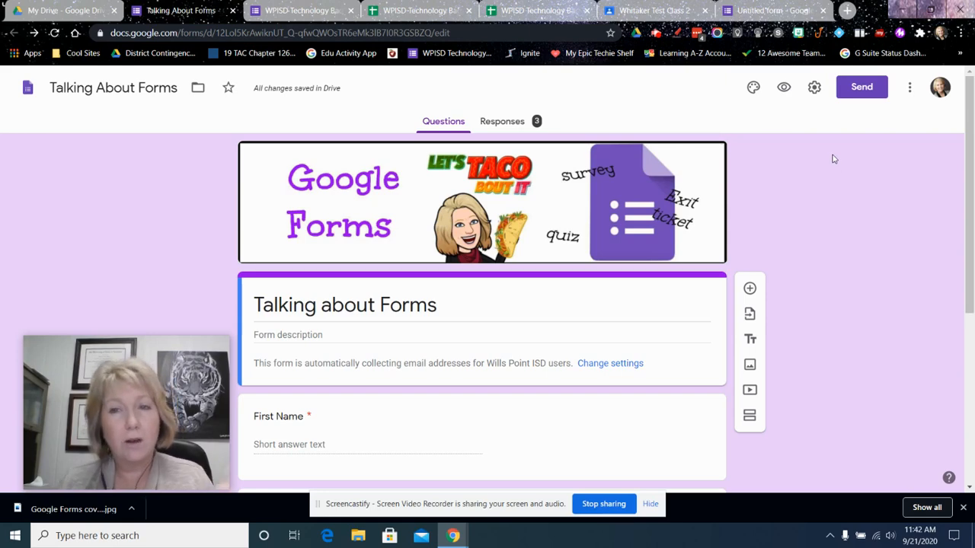
# In the form's settings, limit respondents to 1 response and shuffle the question order
pyautogui.click(814, 90)
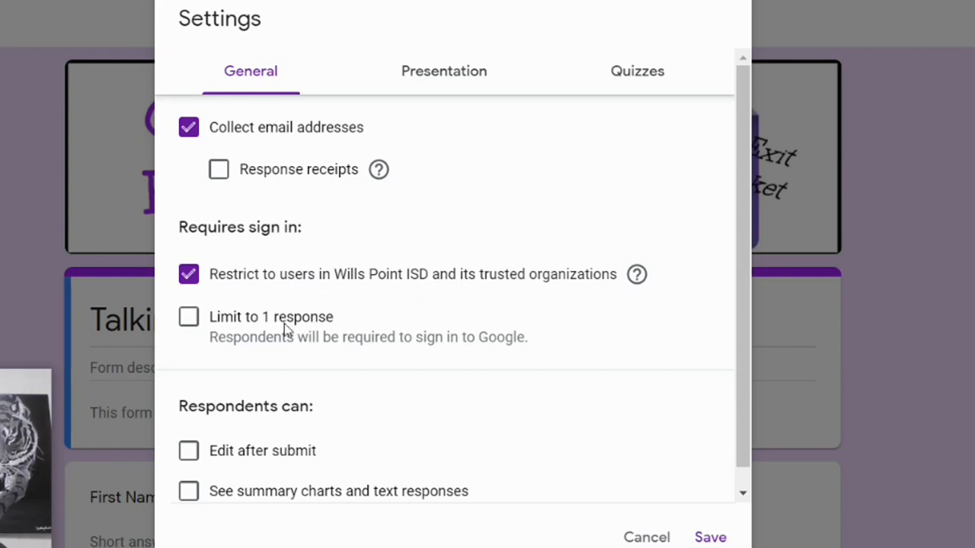
pyautogui.click(189, 320)
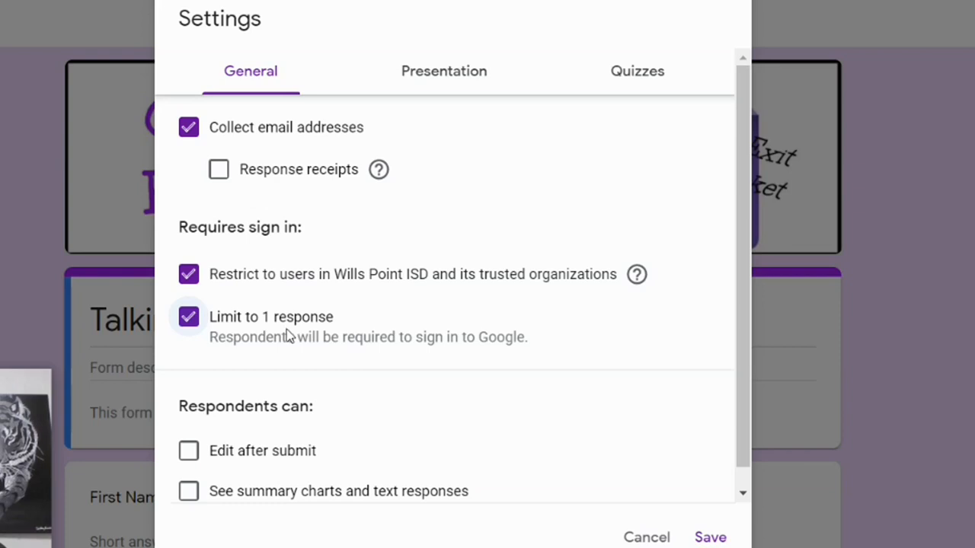
pyautogui.scroll(-1, 314, 431)
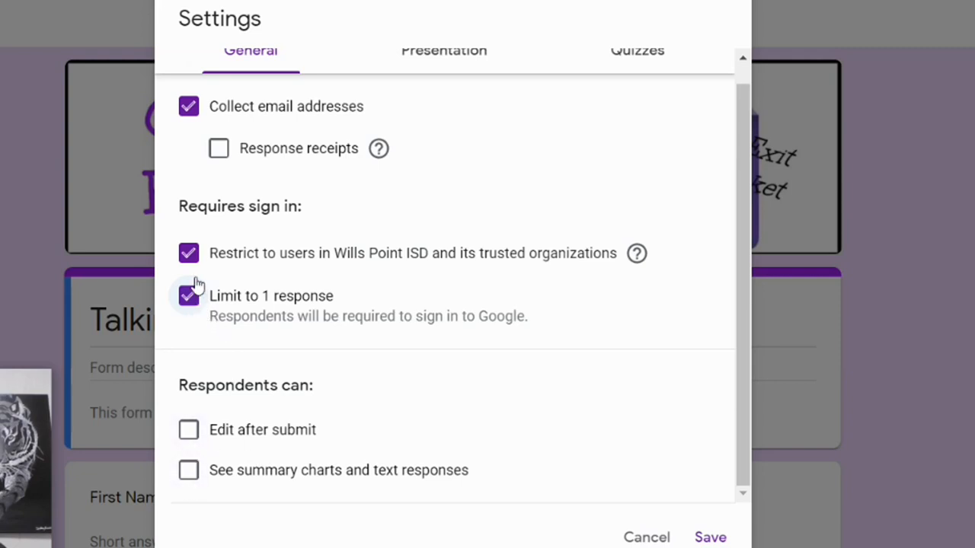
pyautogui.scroll(1, 435, 71)
pyautogui.click(434, 70)
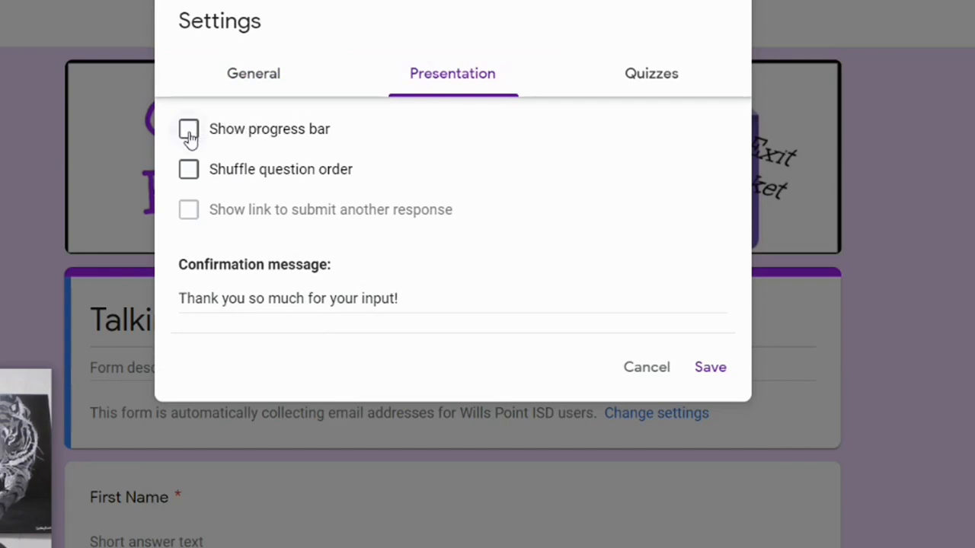
pyautogui.click(190, 171)
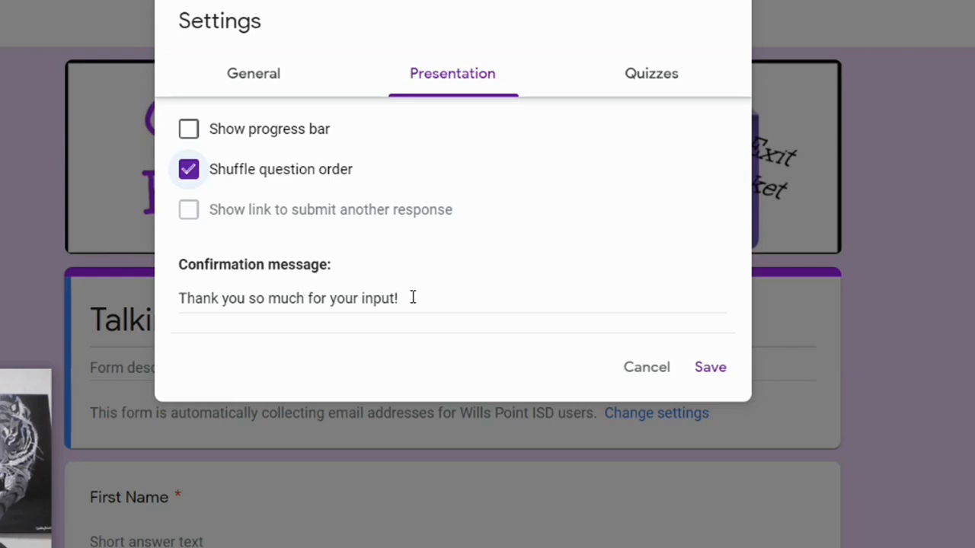
# Make the form a quiz and save the settings
pyautogui.click(651, 80)
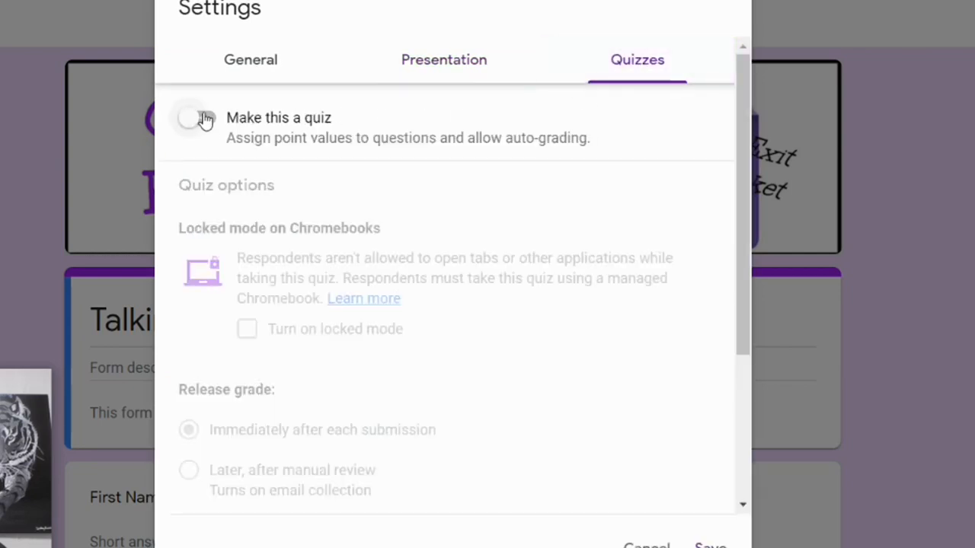
pyautogui.click(206, 120)
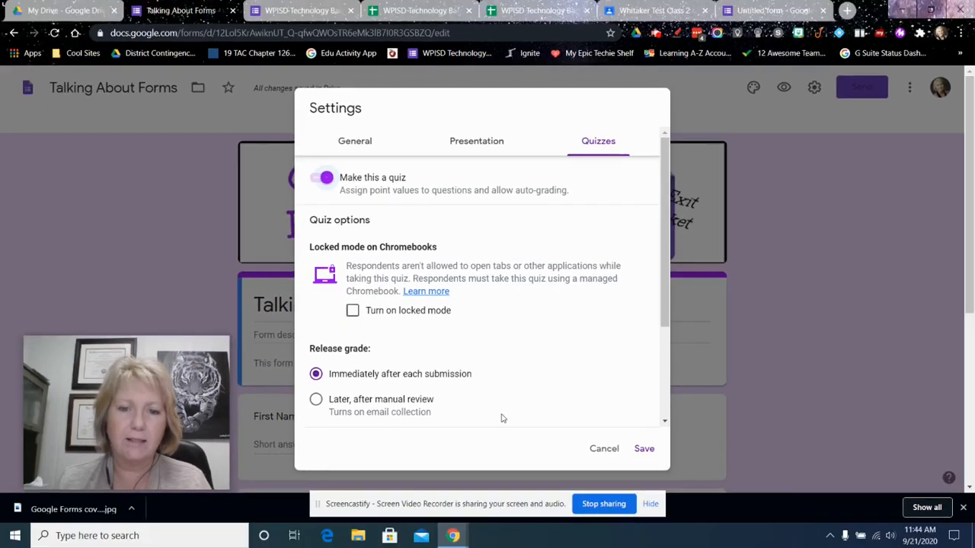
pyautogui.click(644, 449)
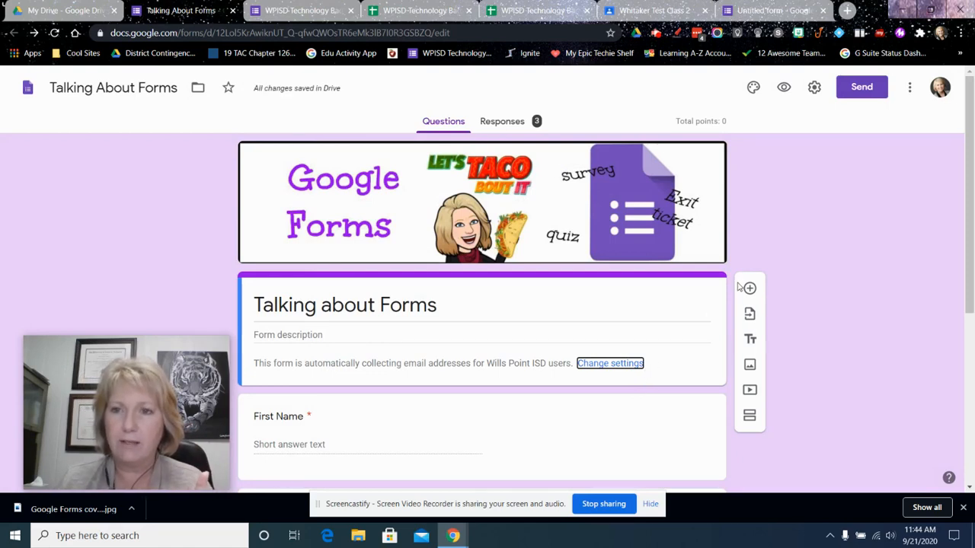
# Set the default preferences to collect email addresses and make questions required, and save them
pyautogui.click(910, 91)
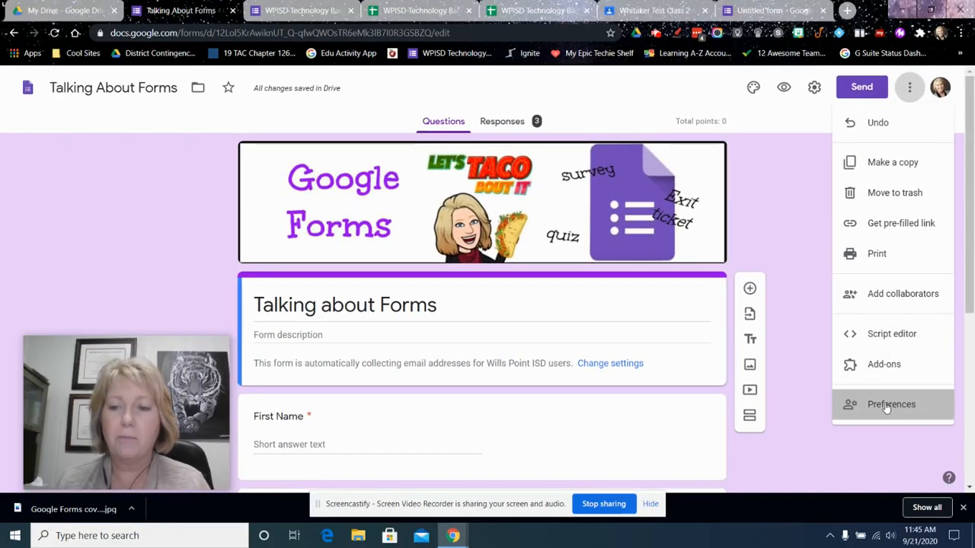
pyautogui.click(888, 404)
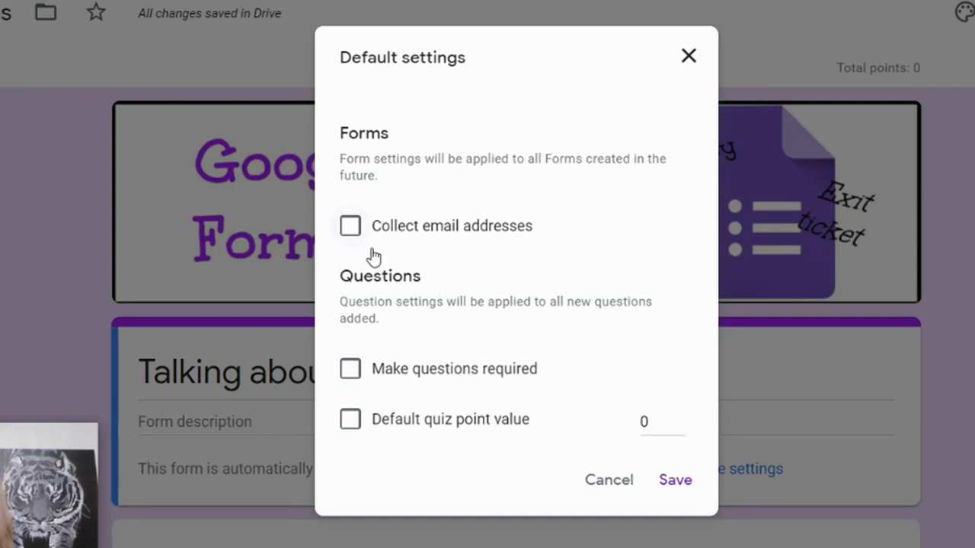
pyautogui.click(351, 228)
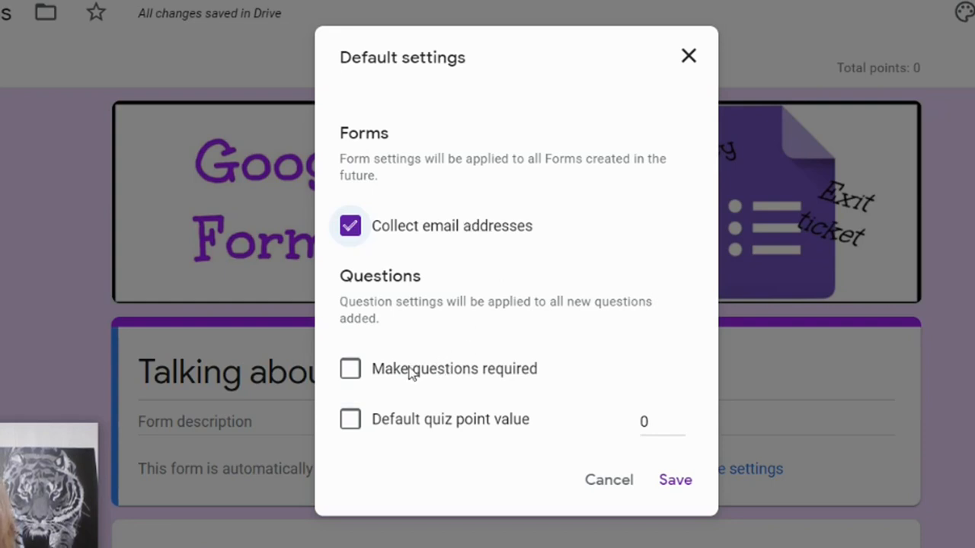
pyautogui.click(351, 372)
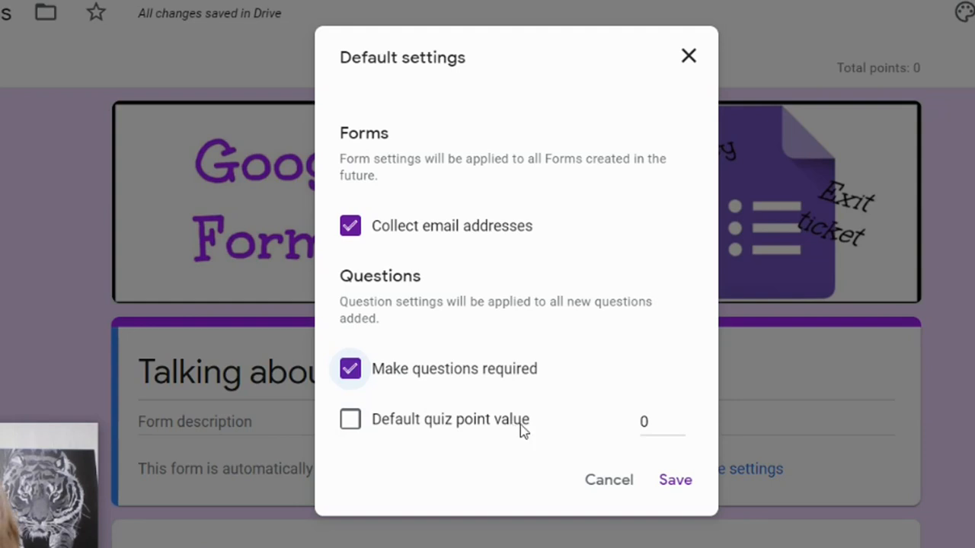
pyautogui.click(674, 481)
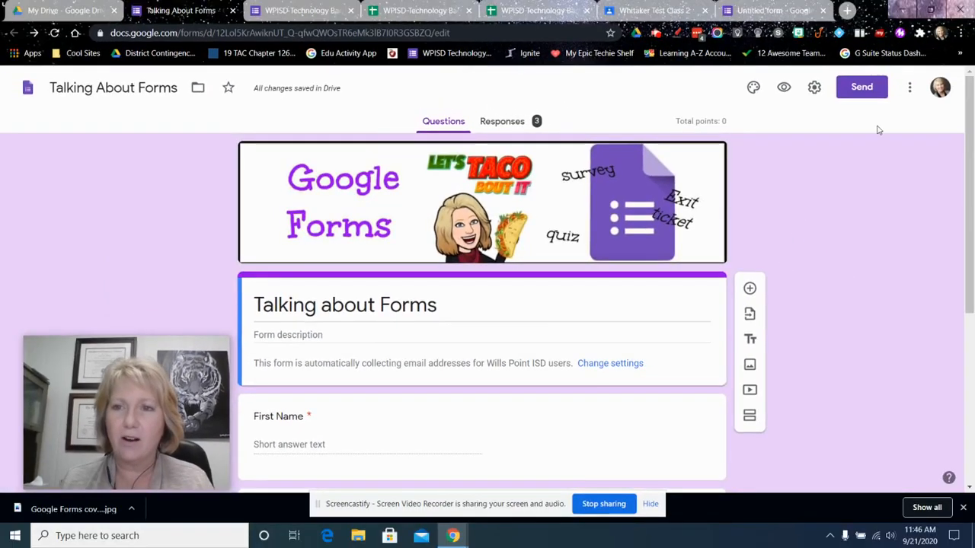
# Generate a pre-filled link for the form with Period 1 chosen as the Period Number
pyautogui.click(909, 86)
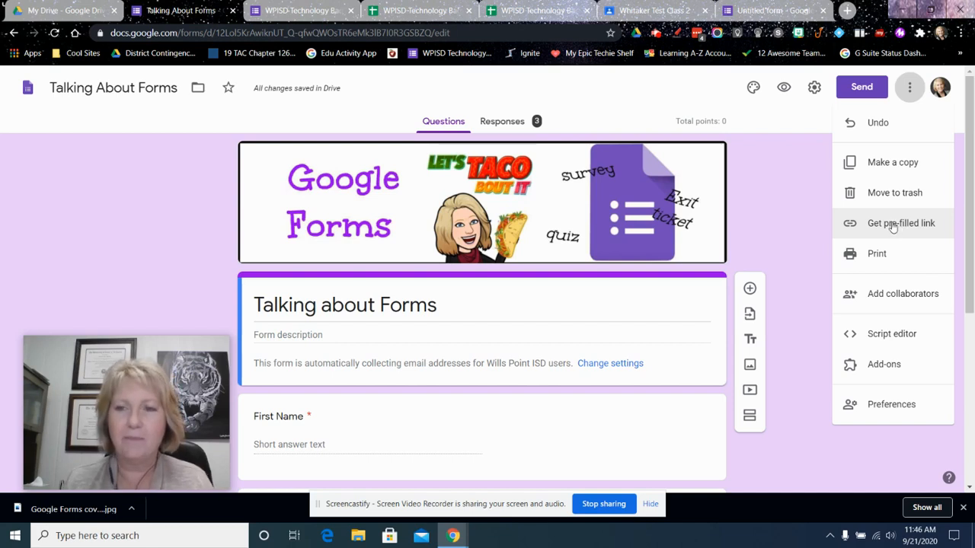
pyautogui.click(892, 224)
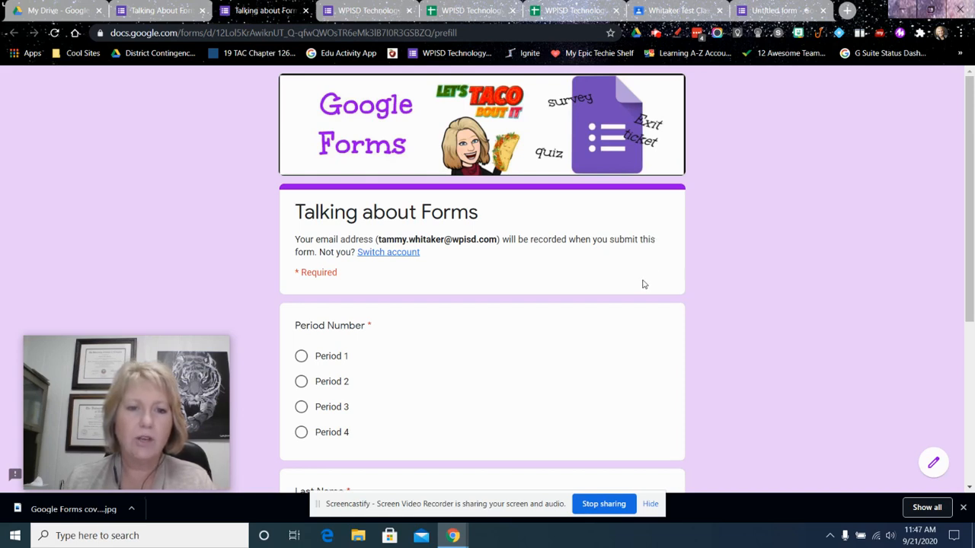
pyautogui.scroll(-3, 643, 284)
pyautogui.scroll(-1, 586, 280)
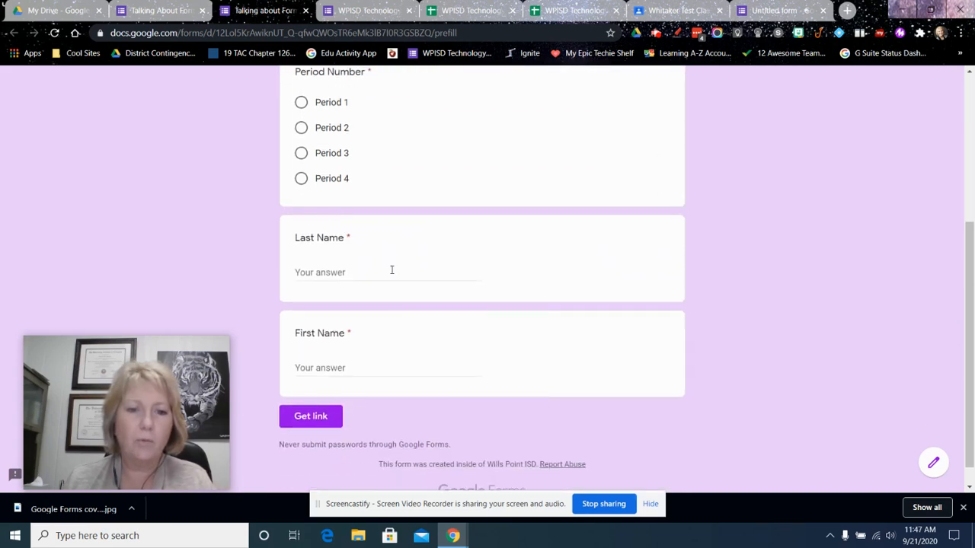
pyautogui.scroll(3, 375, 201)
pyautogui.scroll(-3, 406, 233)
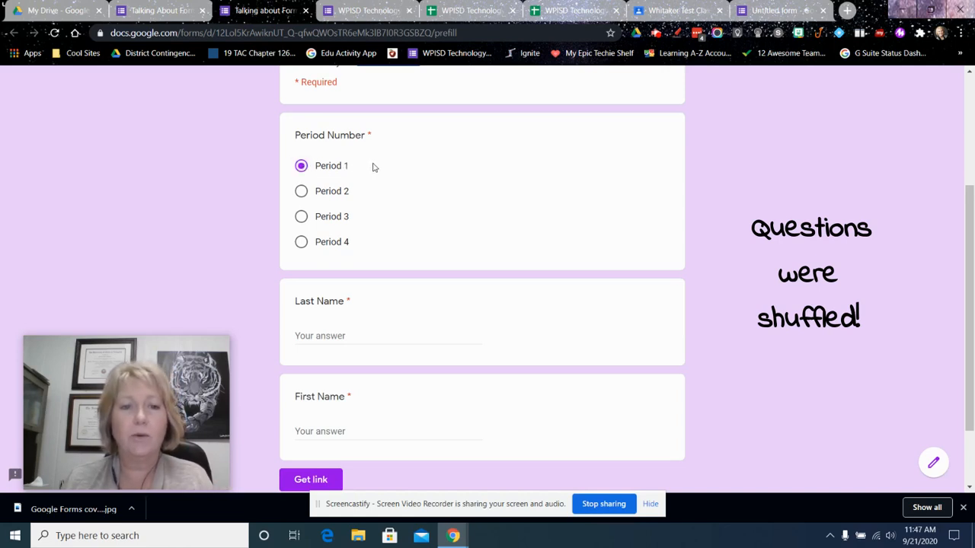
pyautogui.scroll(-1, 381, 176)
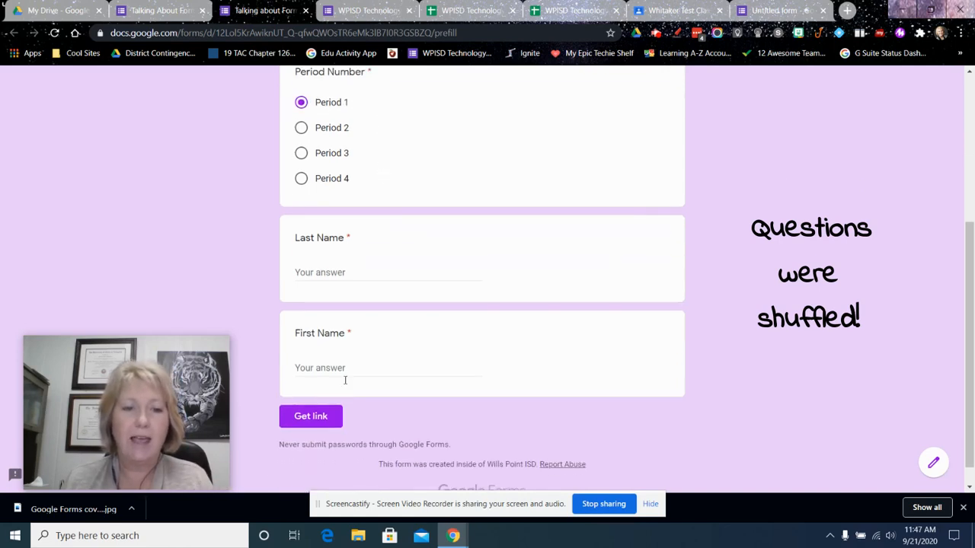
pyautogui.click(310, 417)
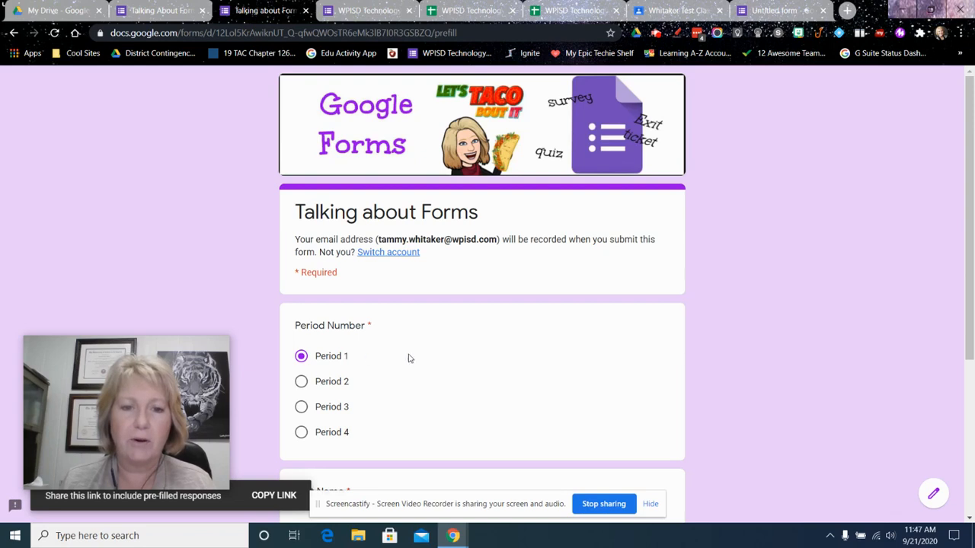
# Copy the pre-filled link and close the pre-fill page to return to the form editor
pyautogui.scroll(-1, 616, 323)
pyautogui.scroll(-2, 616, 324)
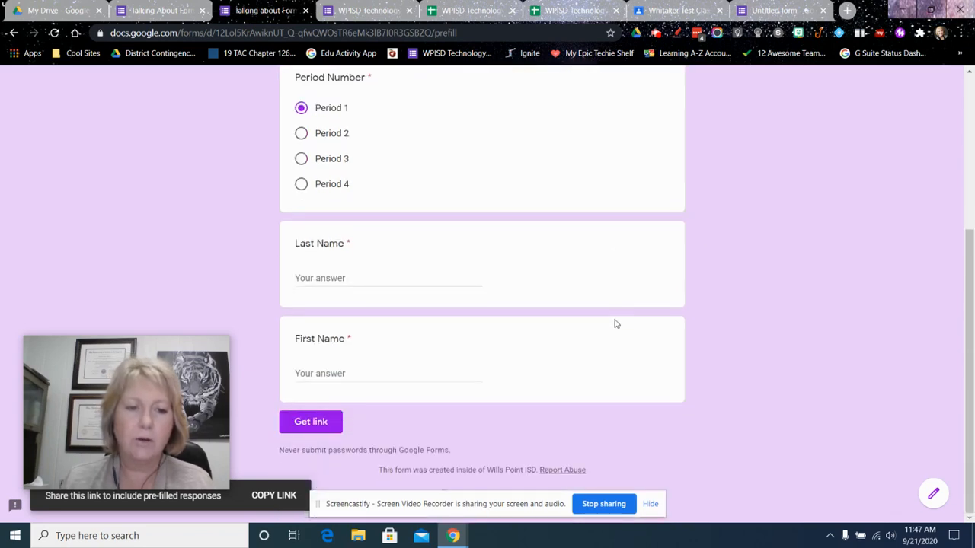
pyautogui.click(267, 496)
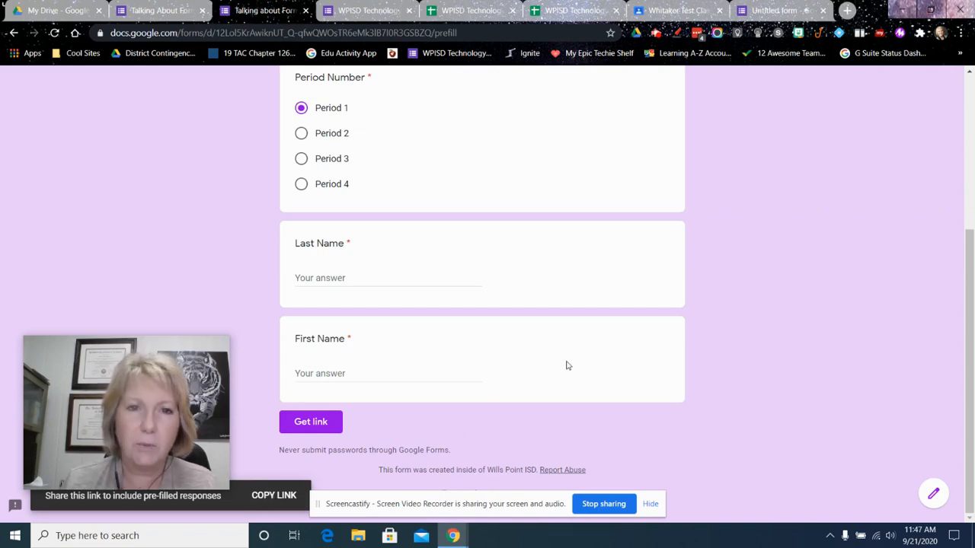
pyautogui.hotkey('ctrl', 'w')
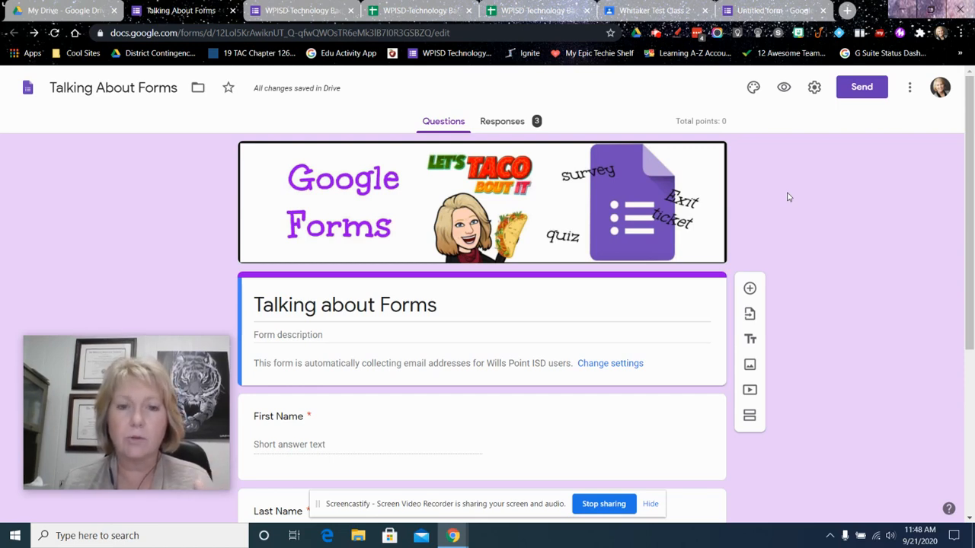
# Review the form's First Name, Last Name and Period Number questions, including the First Name question's type and required setting
pyautogui.scroll(-2, 797, 196)
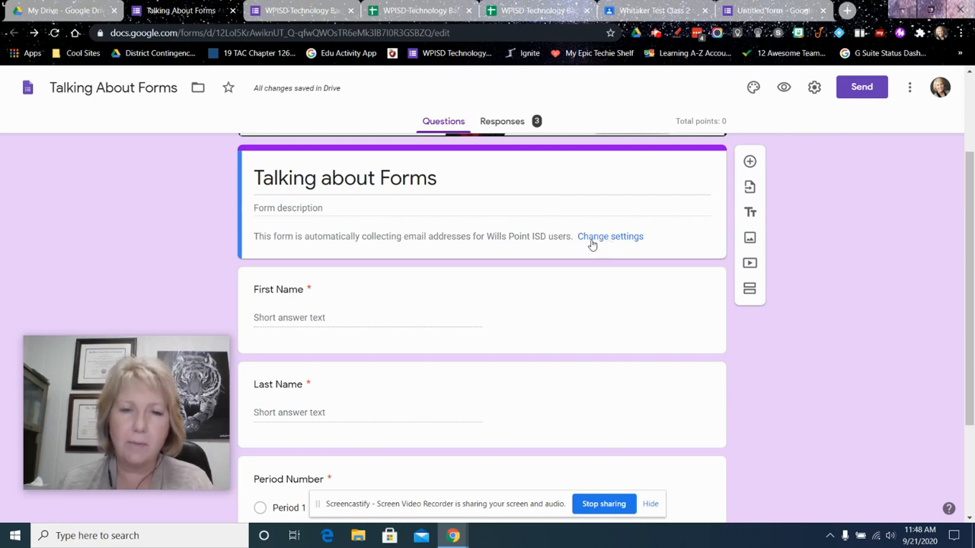
pyautogui.scroll(-1, 559, 251)
pyautogui.scroll(-1, 559, 250)
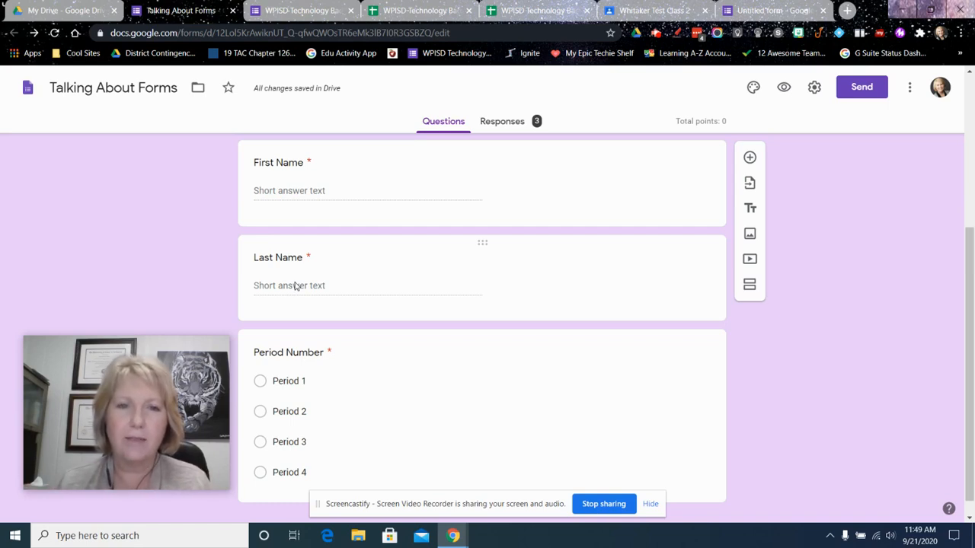
pyautogui.scroll(-1, 292, 236)
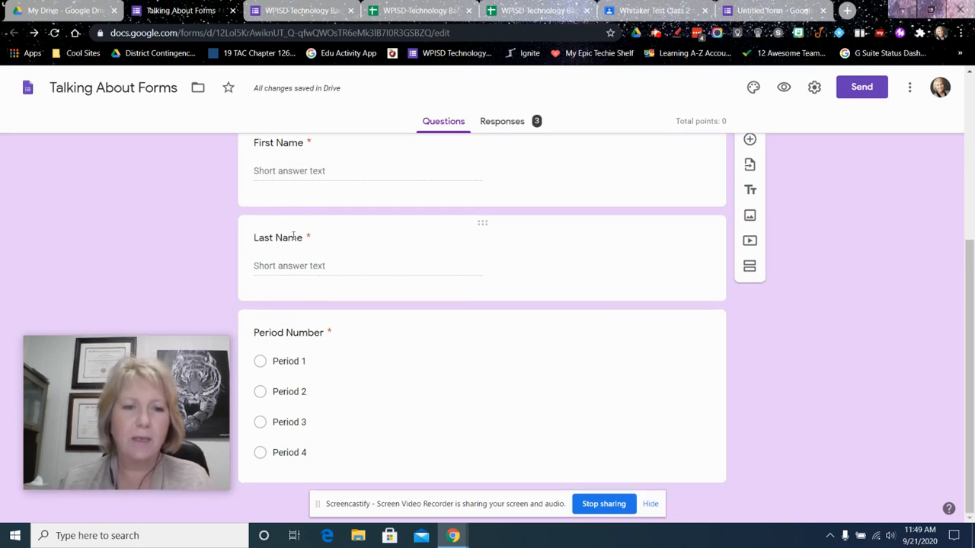
pyautogui.scroll(4, 413, 285)
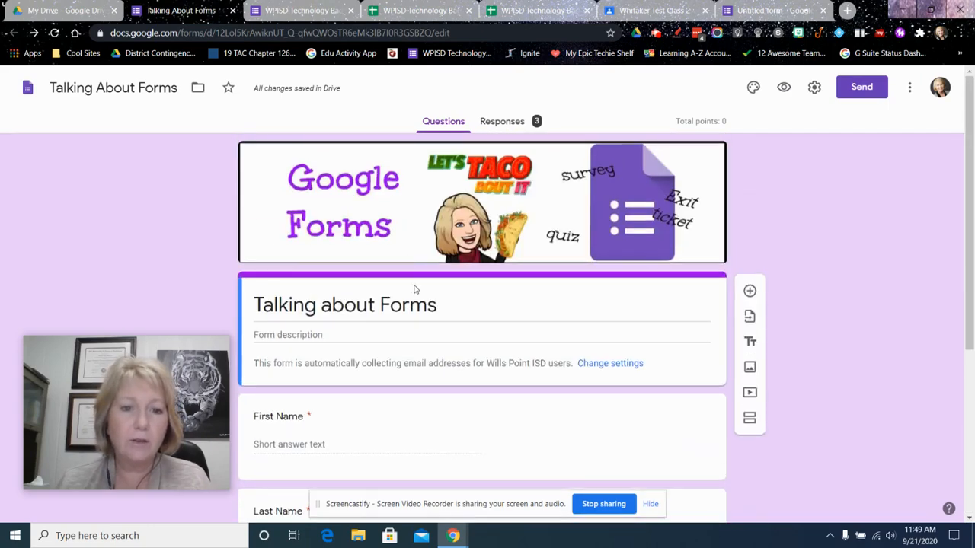
pyautogui.scroll(-3, 412, 320)
pyautogui.click(427, 263)
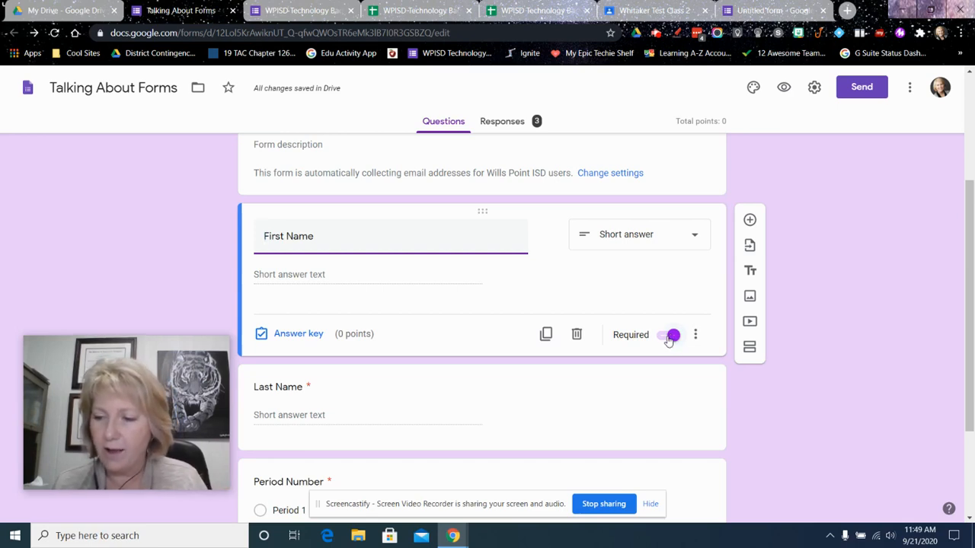
pyautogui.scroll(-3, 668, 337)
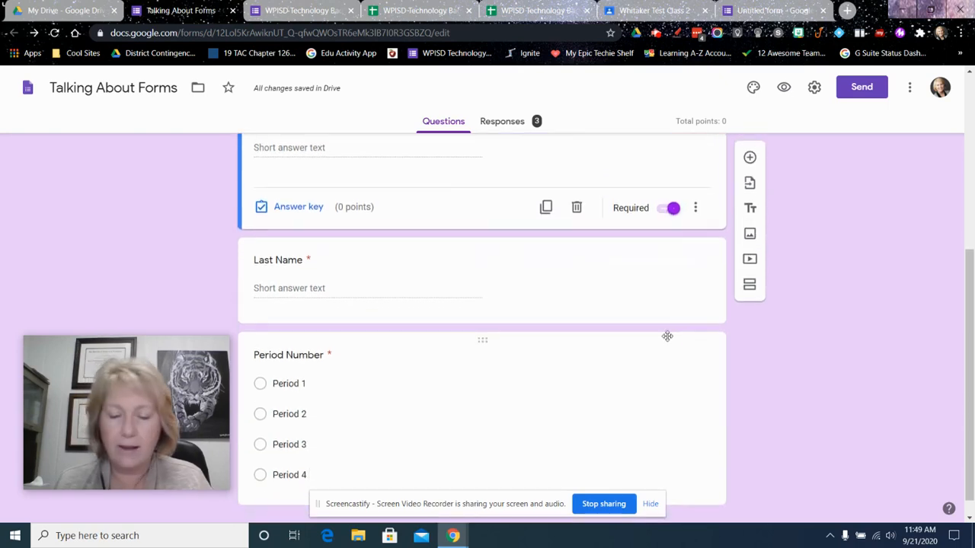
pyautogui.scroll(-1, 666, 332)
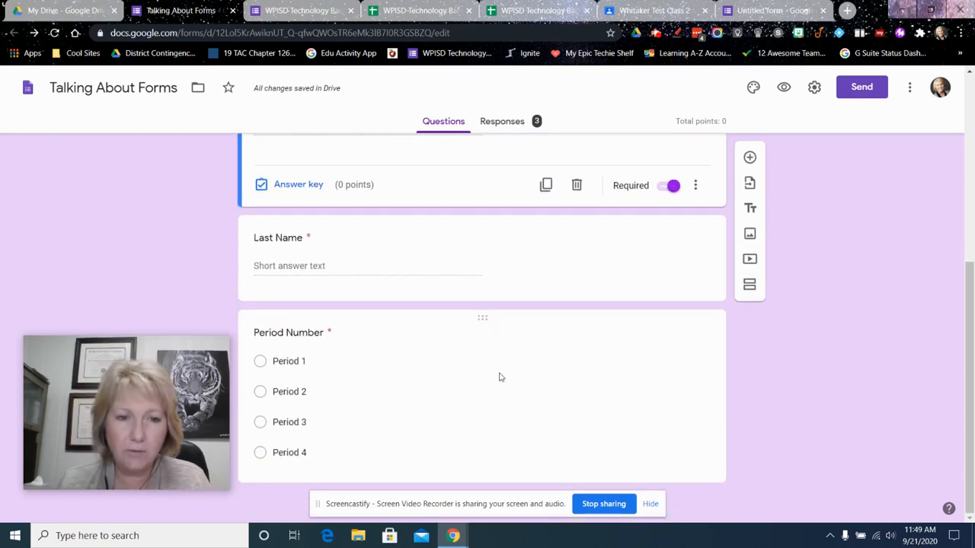
pyautogui.scroll(2, 533, 297)
pyautogui.scroll(-2, 433, 321)
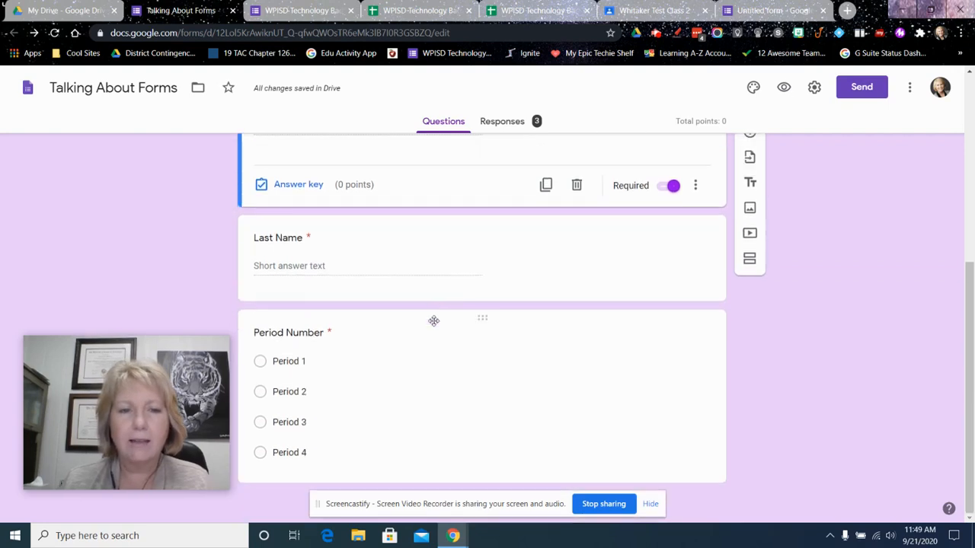
# Add a short-answer question titled "name" and move it below the Period Number question at the end of the form
pyautogui.click(749, 157)
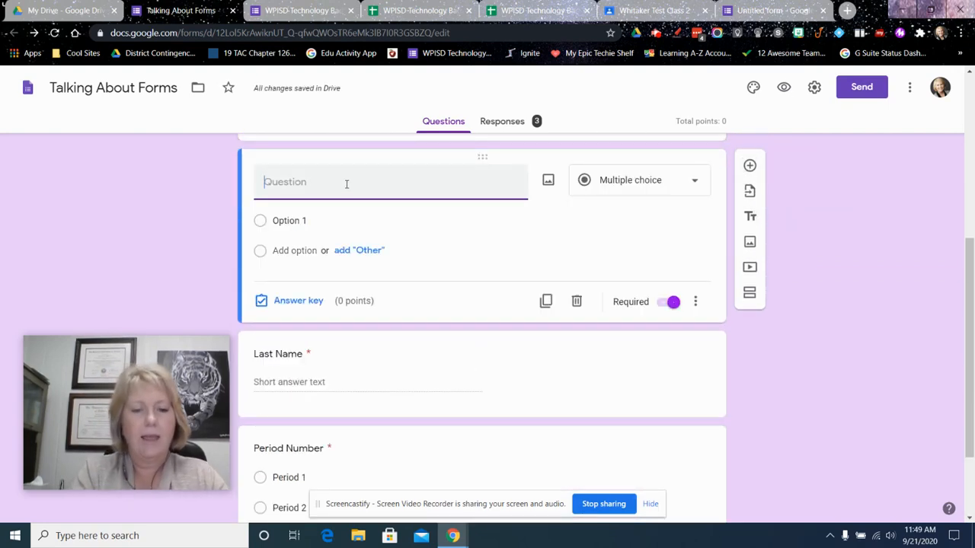
pyautogui.write('name')
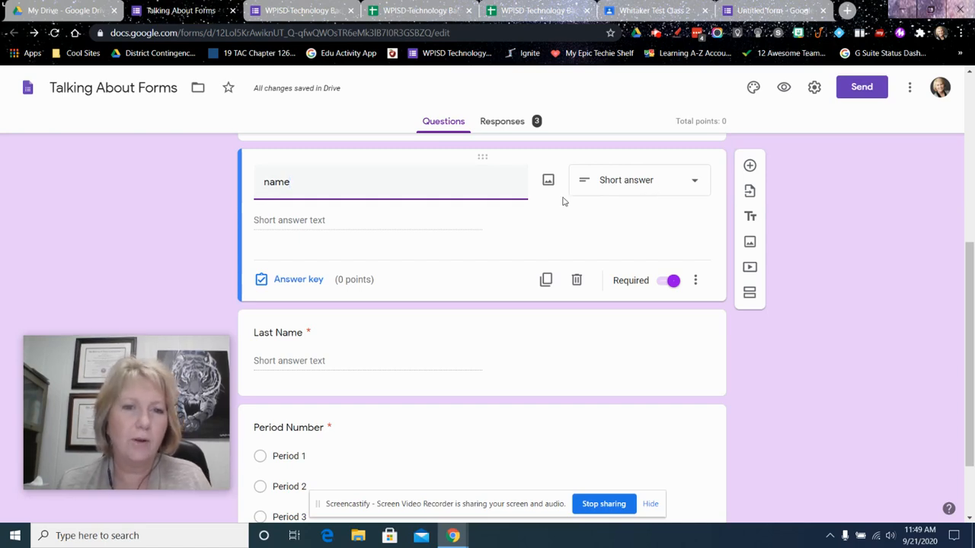
pyautogui.moveTo(484, 158); pyautogui.dragTo(465, 442)
pyautogui.moveTo(510, 469); pyautogui.dragTo(483, 260)
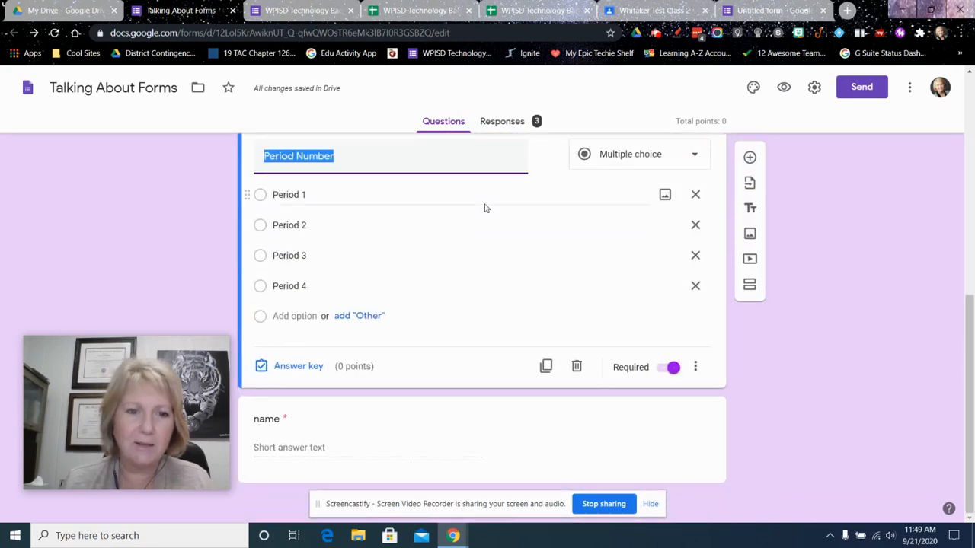
# Change the "name" question's type to File upload and accept letting respondents upload files to Drive
pyautogui.click(485, 415)
pyautogui.click(658, 365)
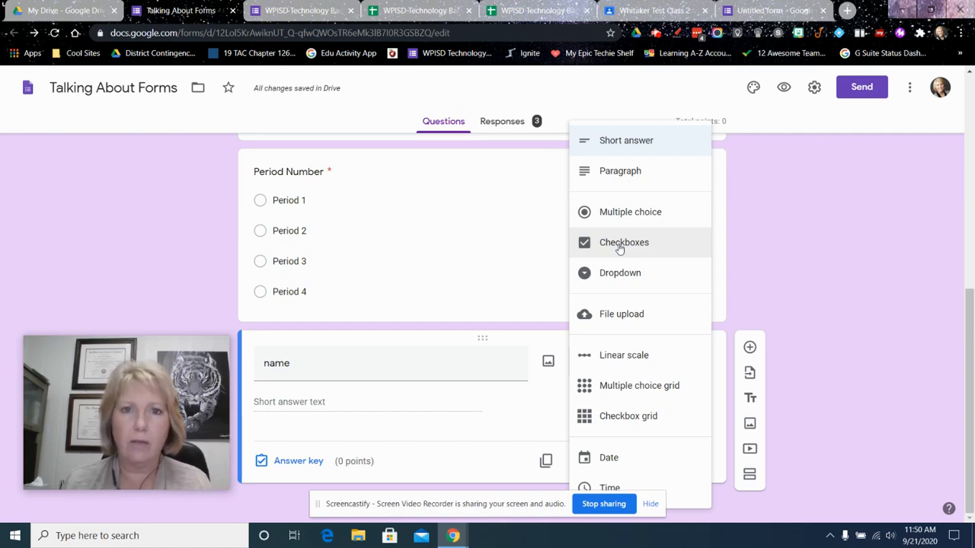
pyautogui.click(618, 320)
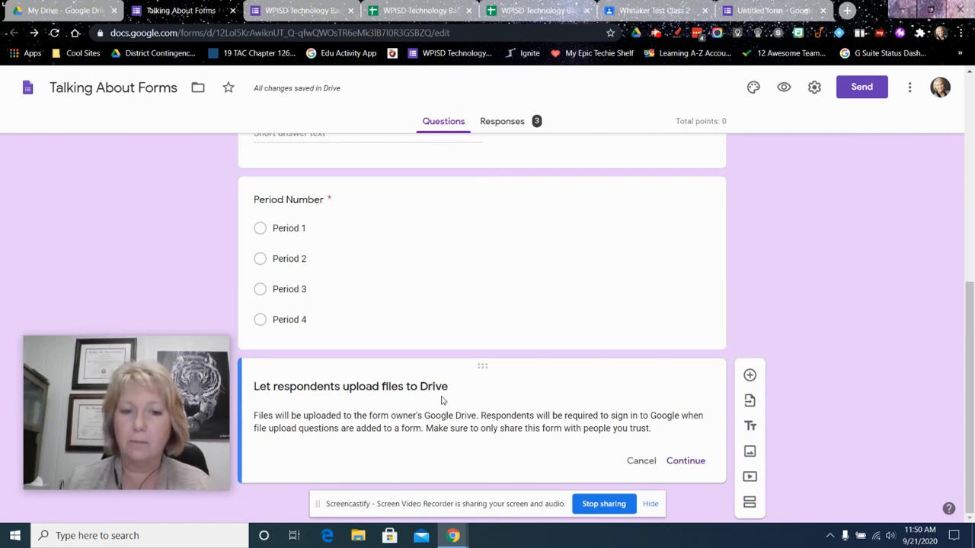
pyautogui.click(685, 460)
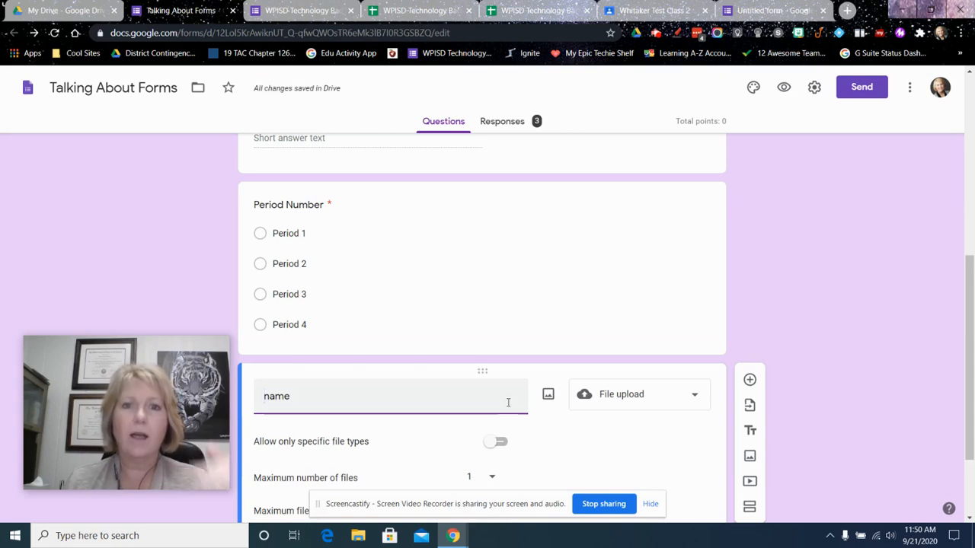
pyautogui.scroll(-2, 509, 403)
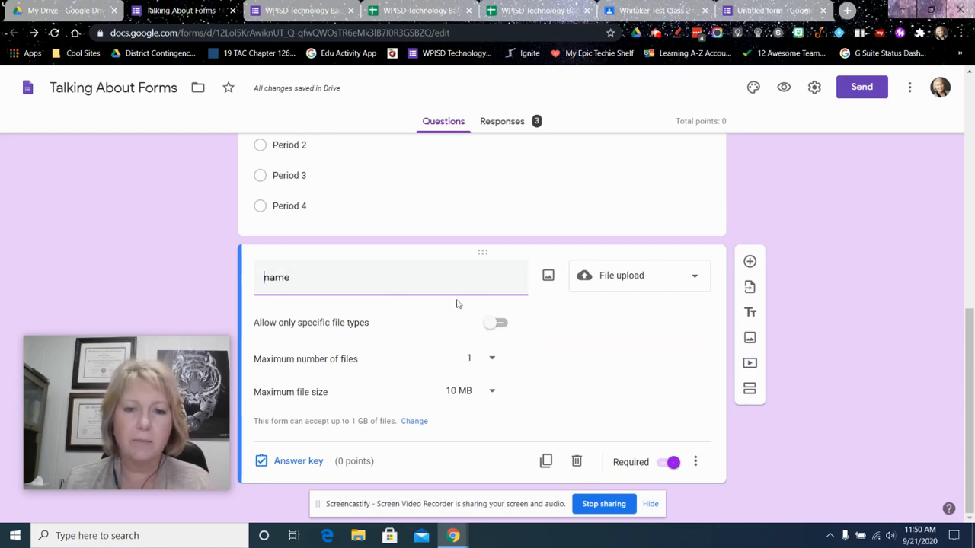
pyautogui.click(628, 284)
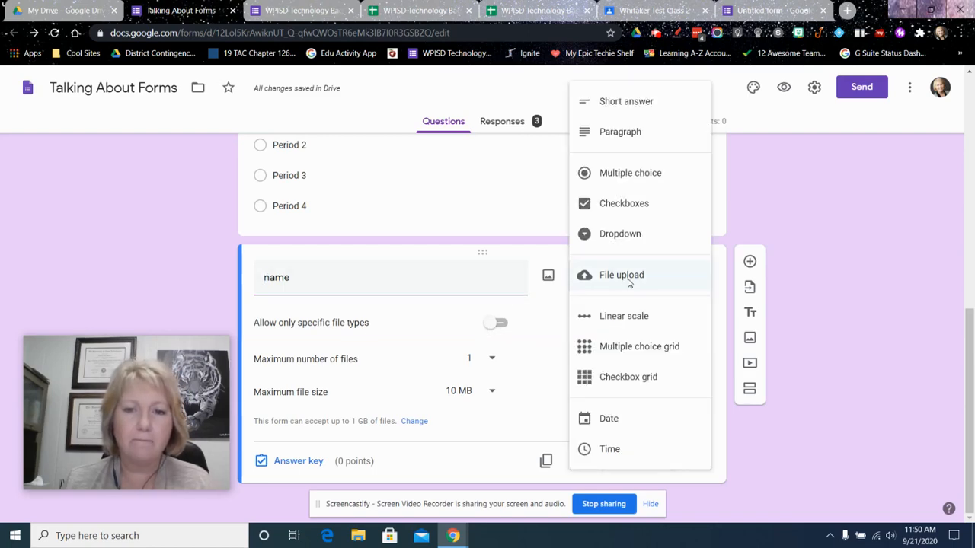
pyautogui.click(626, 281)
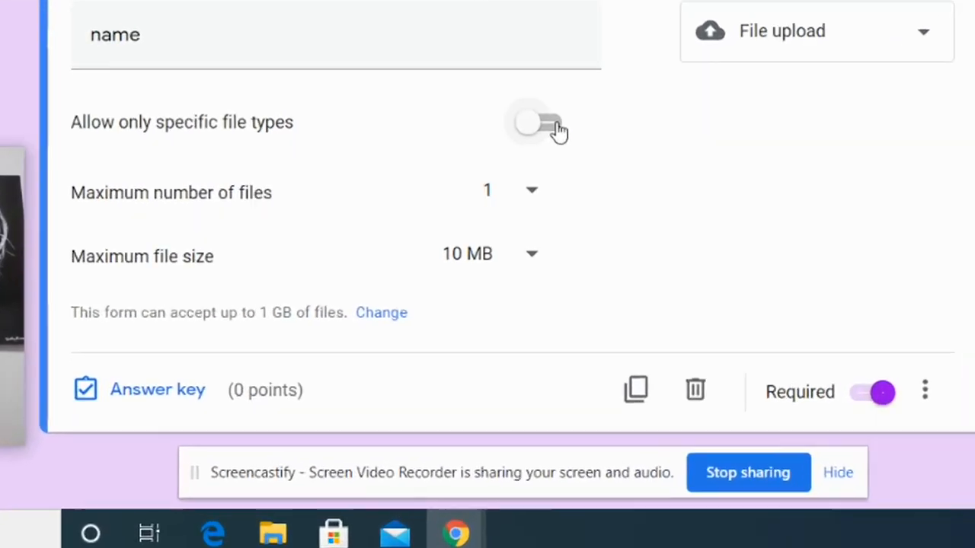
pyautogui.click(558, 129)
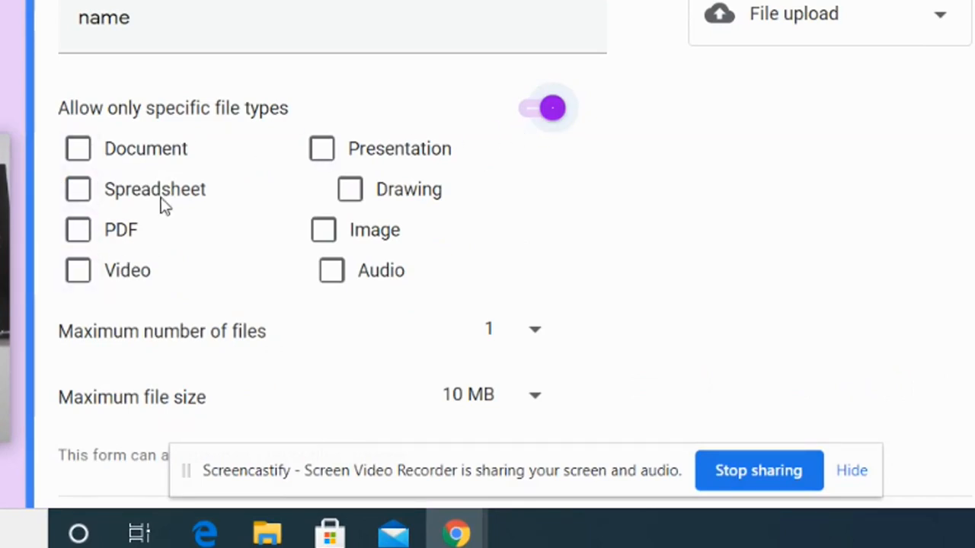
pyautogui.click(544, 112)
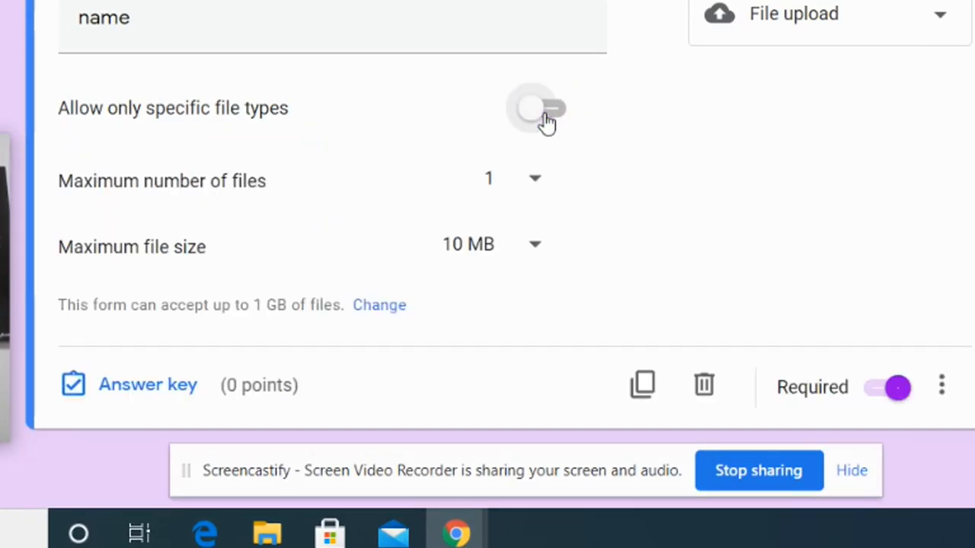
pyautogui.click(537, 181)
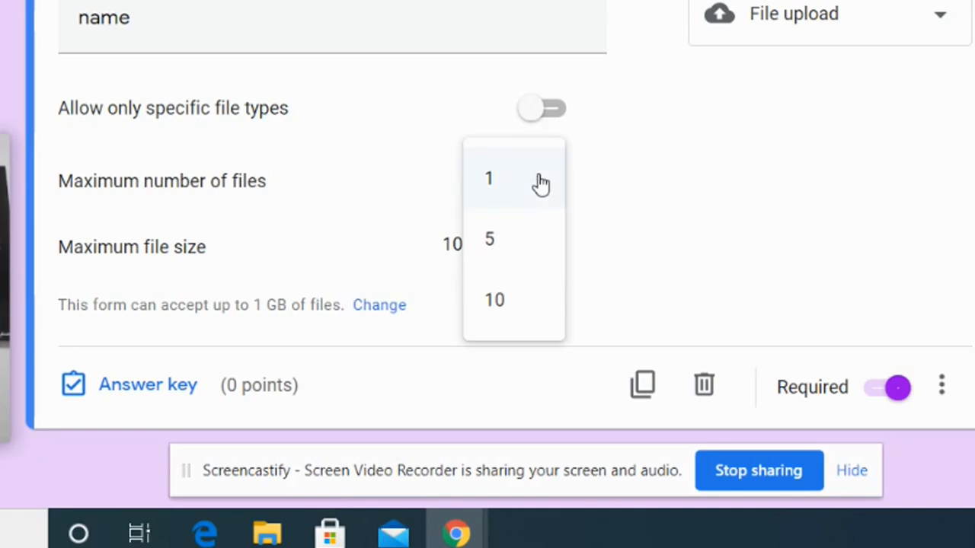
pyautogui.click(594, 155)
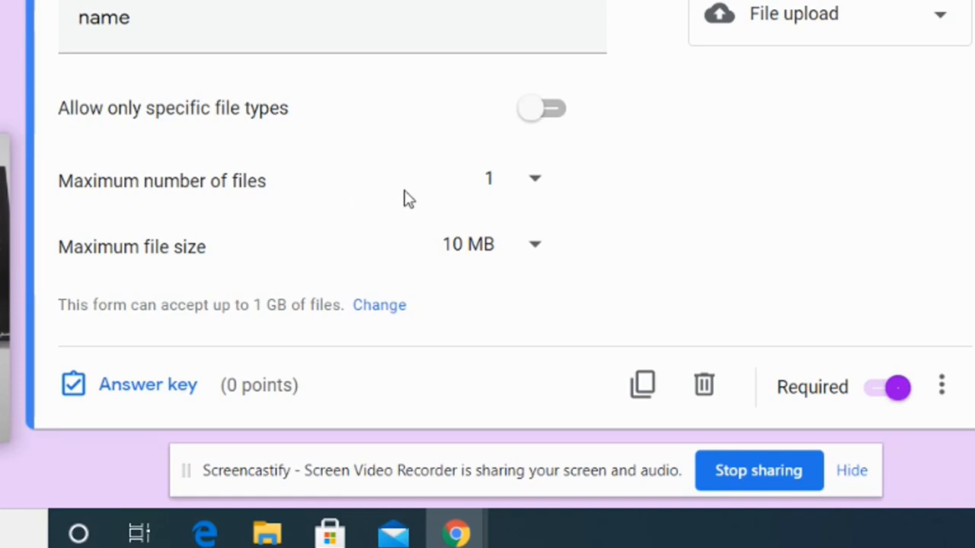
# Set the file upload question's maximum number of files to 5 and its maximum file size to 10 MB
pyautogui.click(535, 187)
pyautogui.click(505, 239)
pyautogui.click(535, 252)
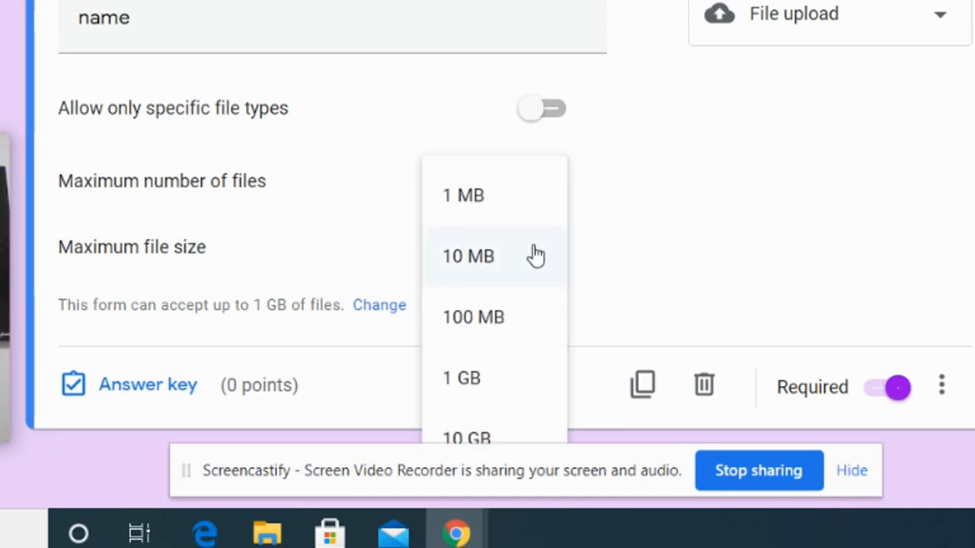
pyautogui.click(496, 261)
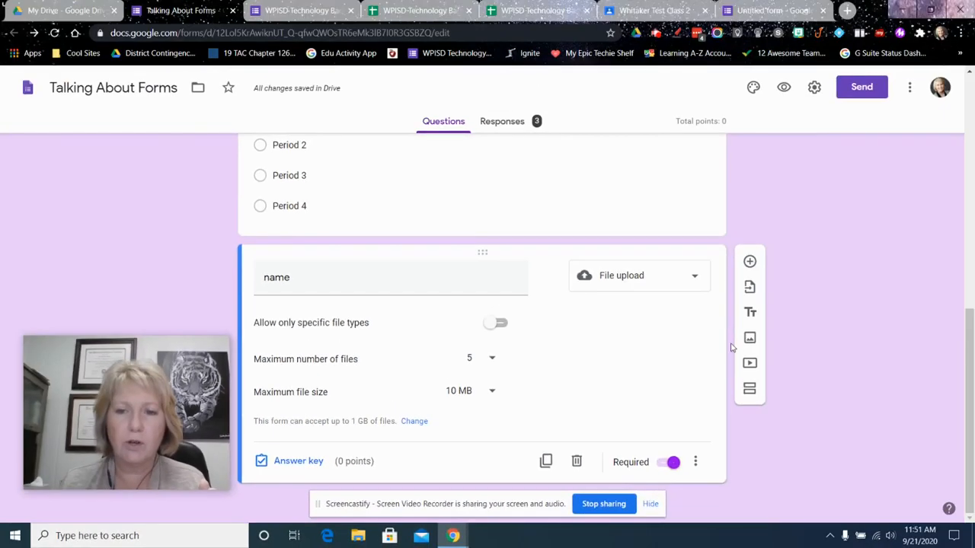
# Add a blank question and import the Exit Ticket form's "one important thing you learned" and "feel prepared for today's lesson" questions
pyautogui.click(950, 76)
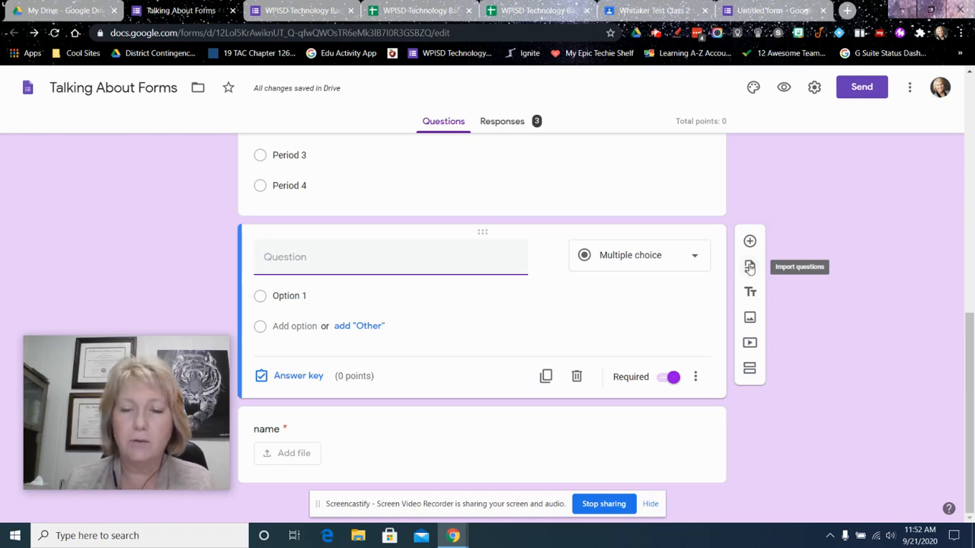
pyautogui.click(749, 267)
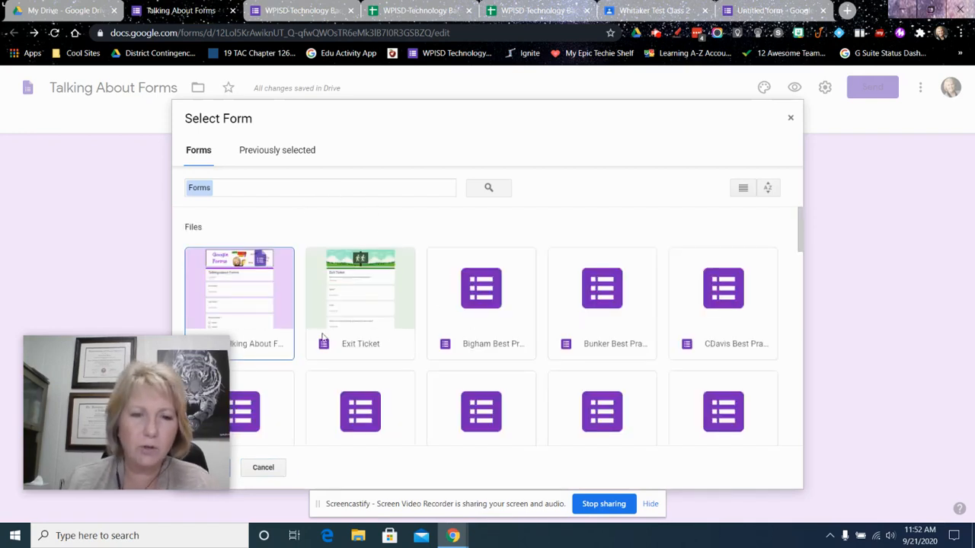
pyautogui.click(351, 345)
pyautogui.doubleClick(351, 344)
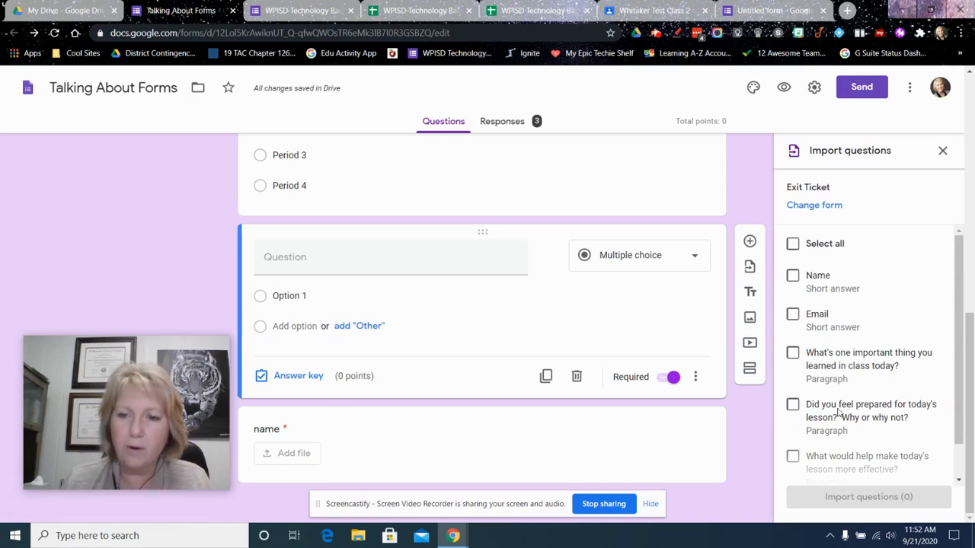
pyautogui.scroll(-1, 843, 388)
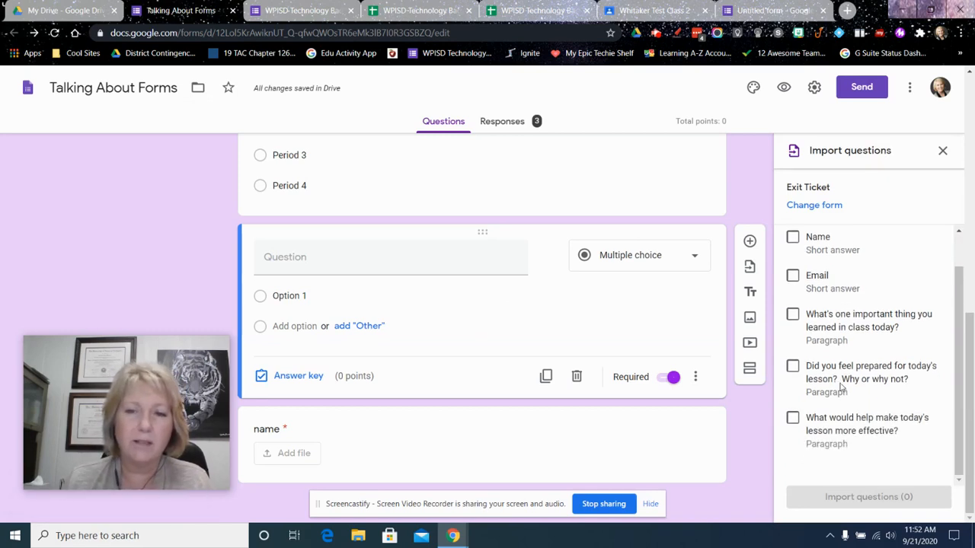
pyautogui.click(793, 315)
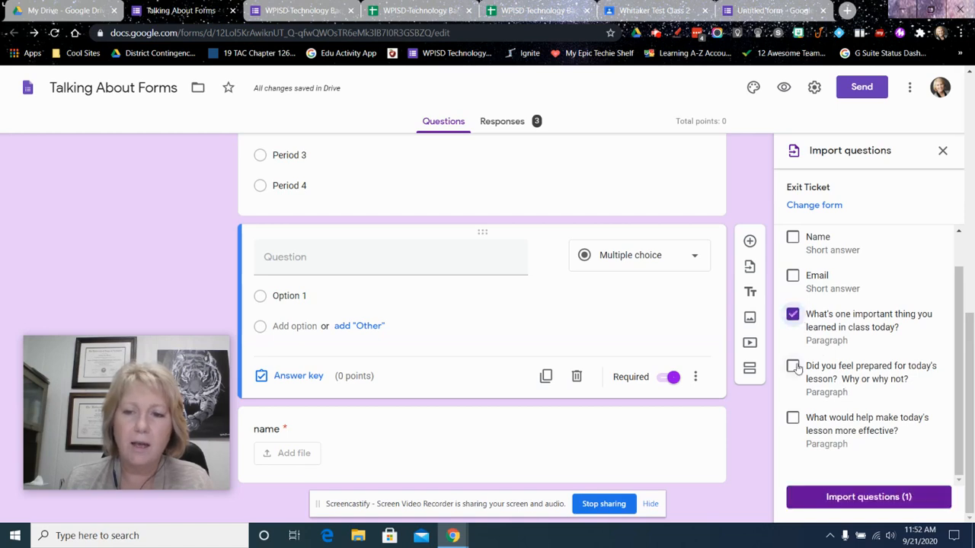
pyautogui.click(792, 367)
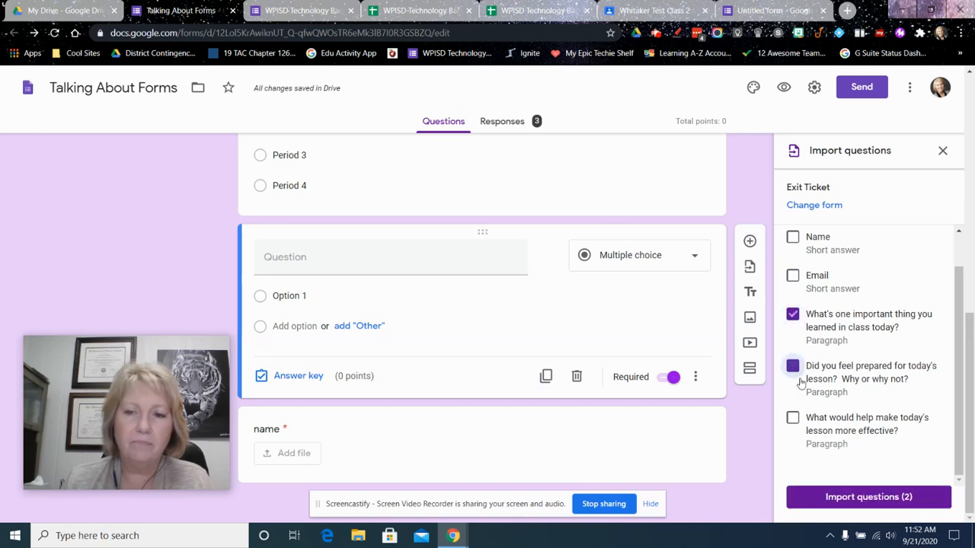
pyautogui.click(863, 496)
pyautogui.scroll(-2, 457, 365)
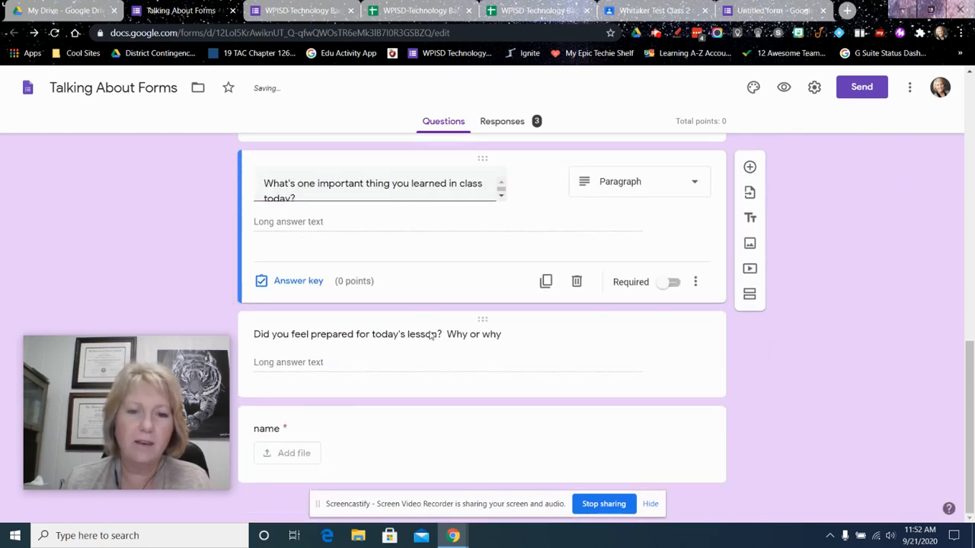
pyautogui.scroll(4, 429, 277)
pyautogui.scroll(-4, 430, 282)
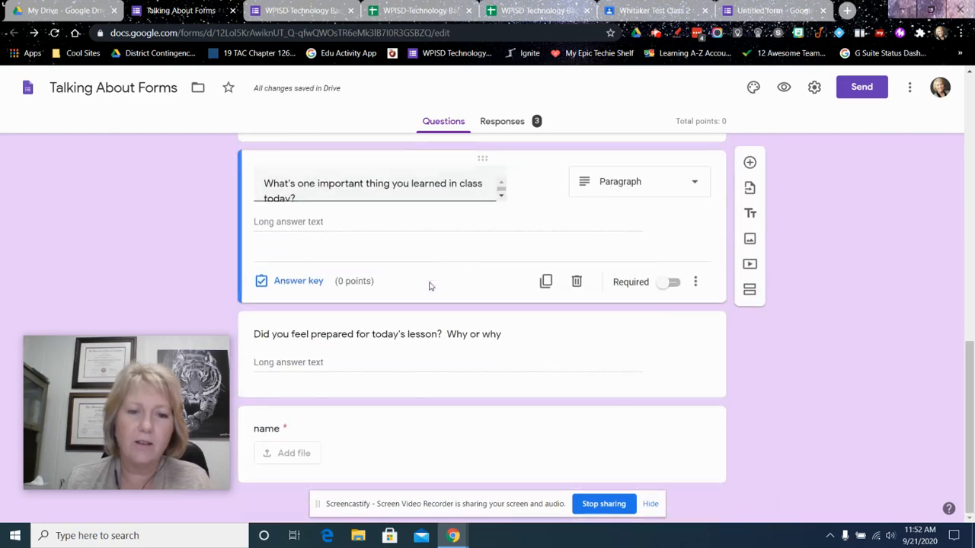
pyautogui.tripleClick(393, 196)
# Add a new section after the "name" question at the end of the form
pyautogui.click(382, 428)
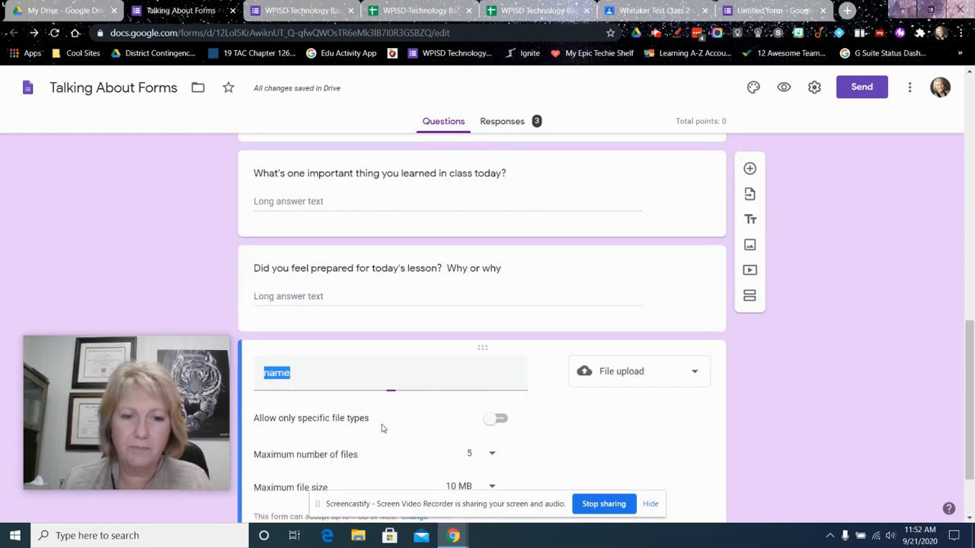
pyautogui.scroll(-2, 609, 405)
pyautogui.click(831, 339)
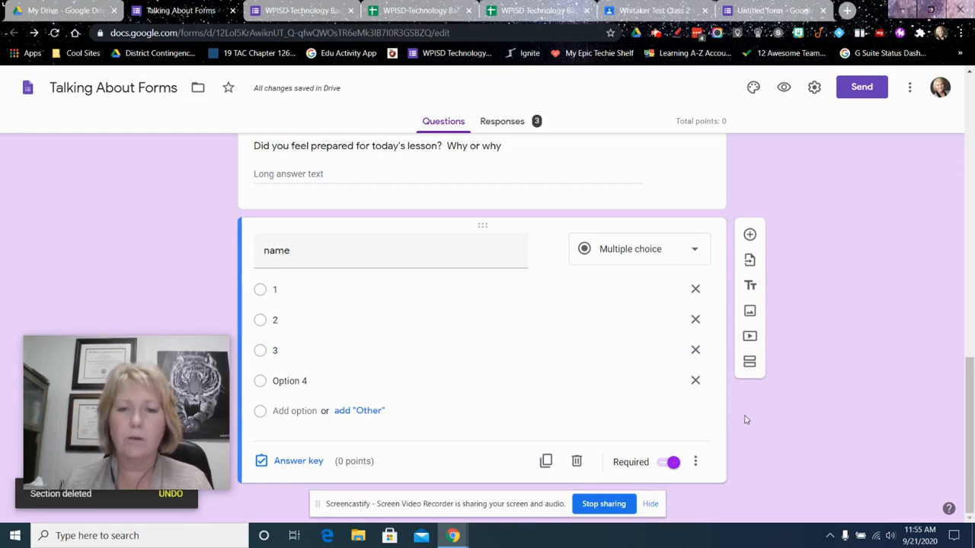
pyautogui.click(750, 363)
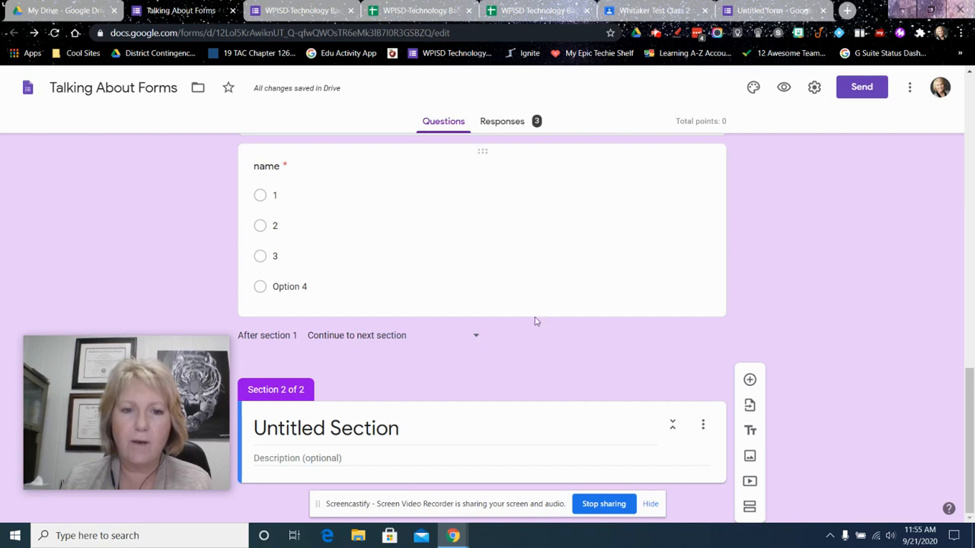
# Add a short-answer question titled "Code" with response validation below the "name" question in section 1
pyautogui.scroll(1, 583, 319)
pyautogui.click(586, 344)
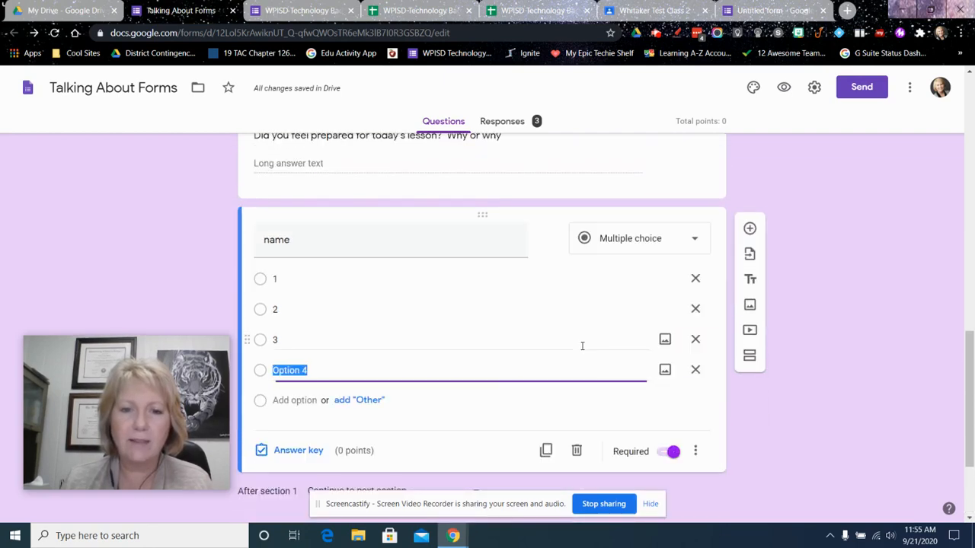
pyautogui.click(748, 224)
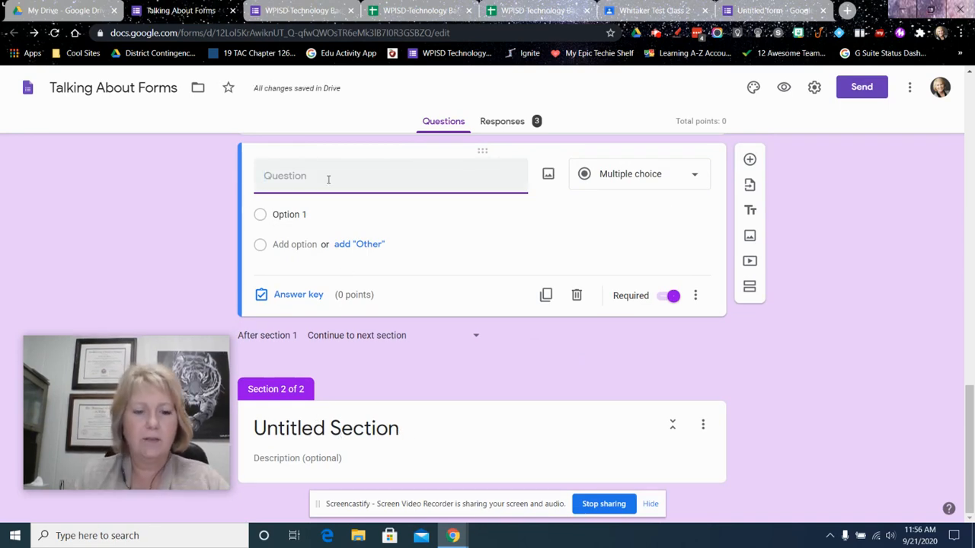
pyautogui.write('Code')
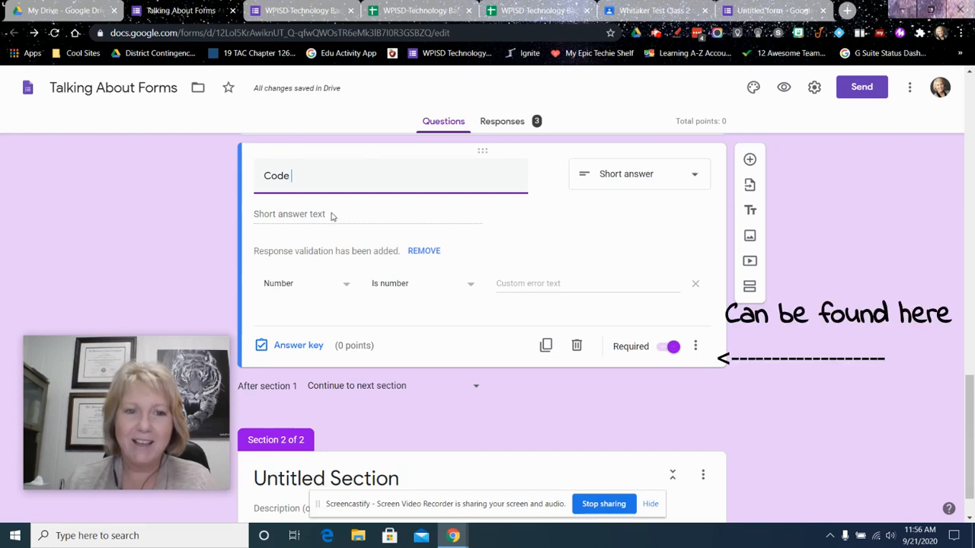
# Set the Code question's response validation to text that contains "secret", with the custom error text "nice try"
pyautogui.click(327, 288)
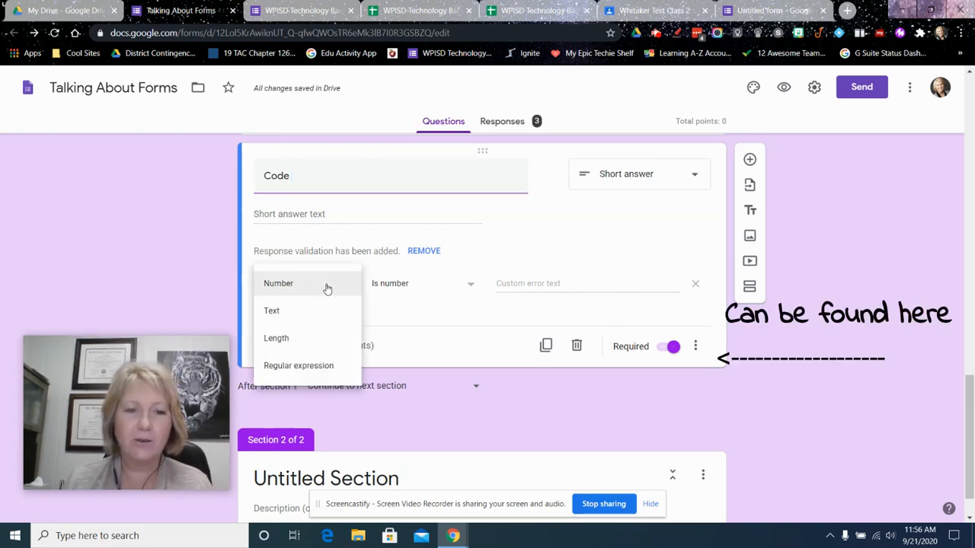
pyautogui.click(274, 312)
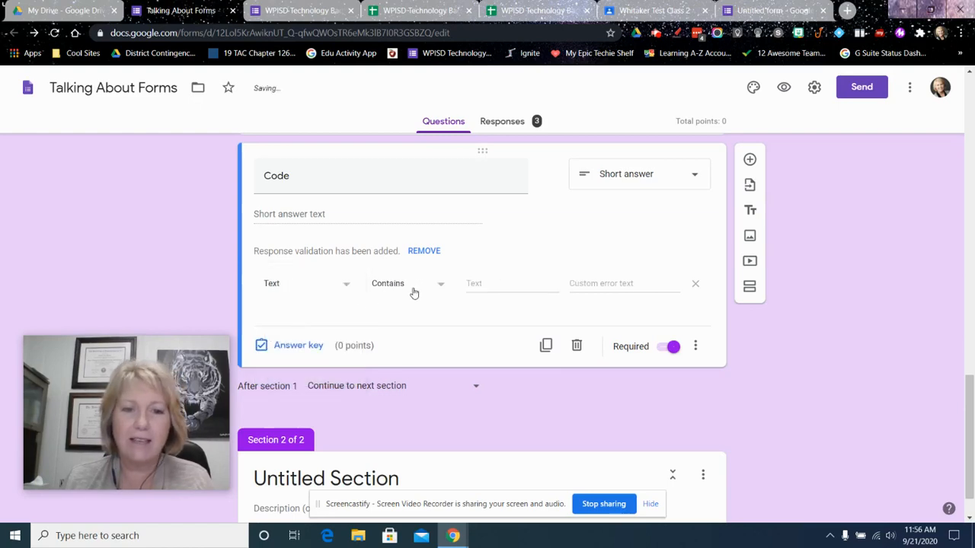
pyautogui.click(486, 284)
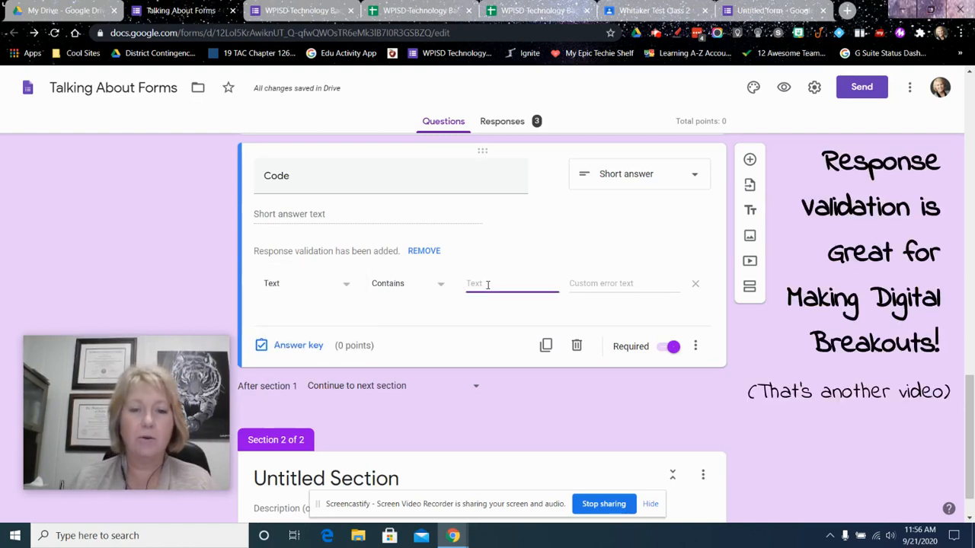
pyautogui.write('secr')
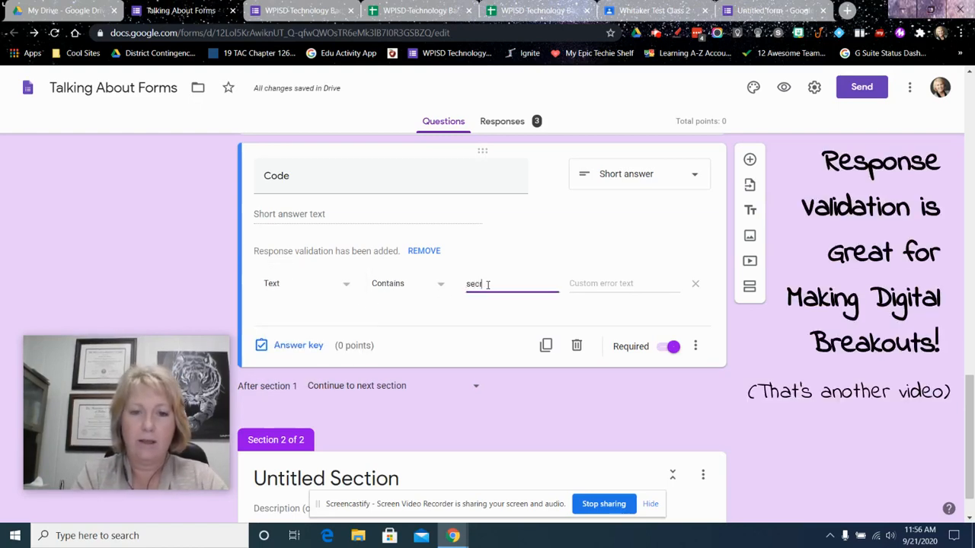
pyautogui.write('et')
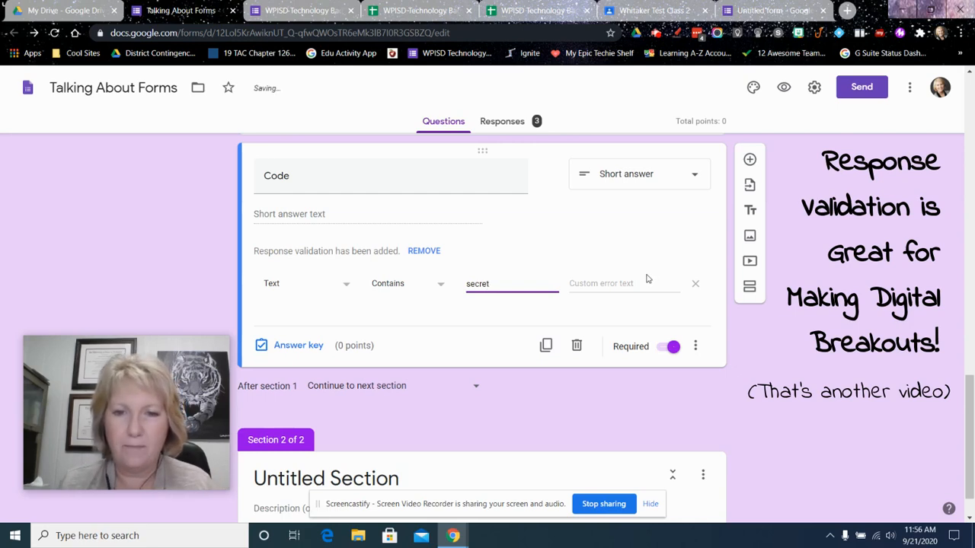
pyautogui.click(631, 282)
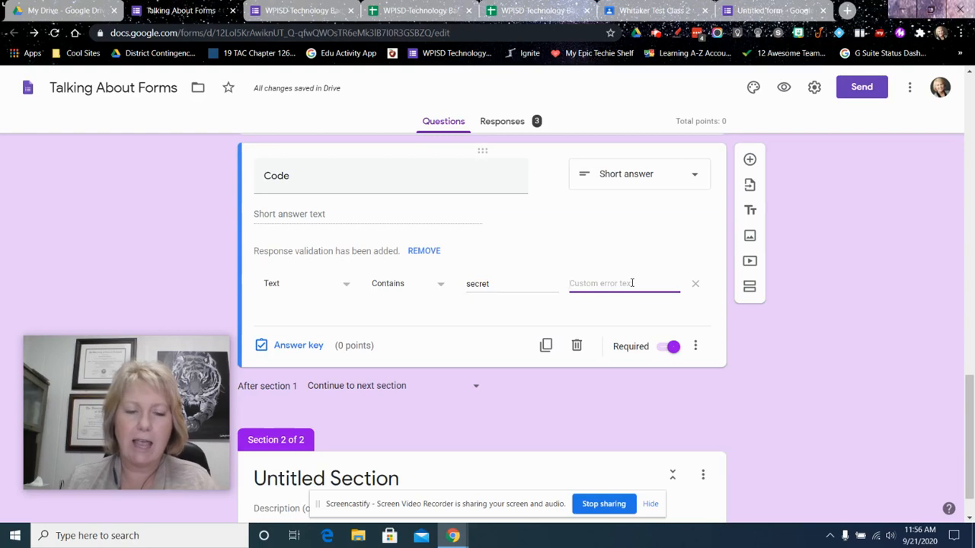
pyautogui.write('nice try')
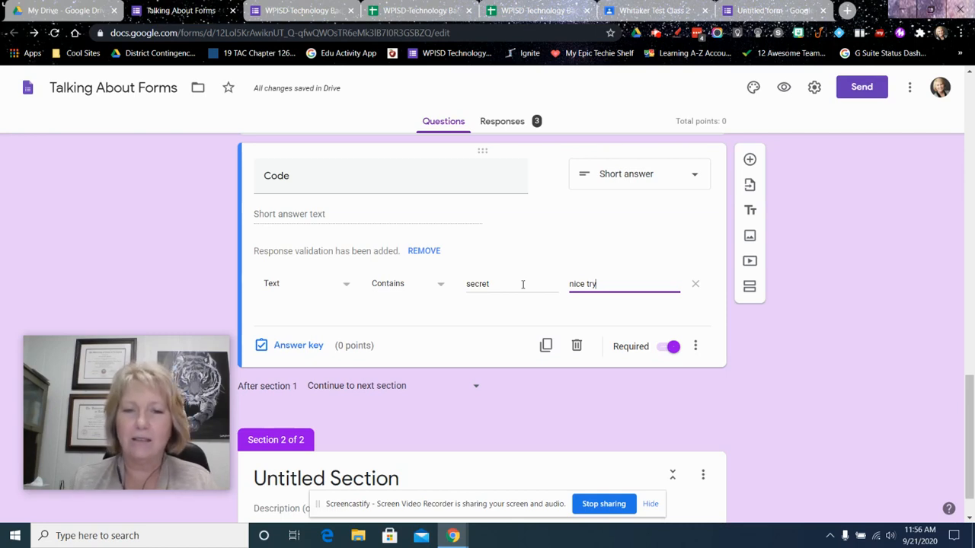
# Set the form to continue to the next section after section 1
pyautogui.click(497, 378)
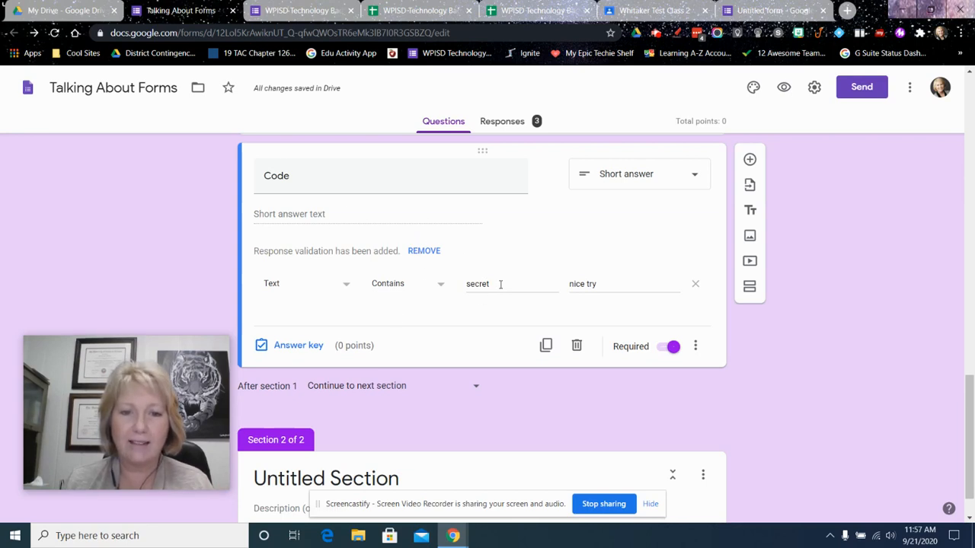
pyautogui.click(367, 390)
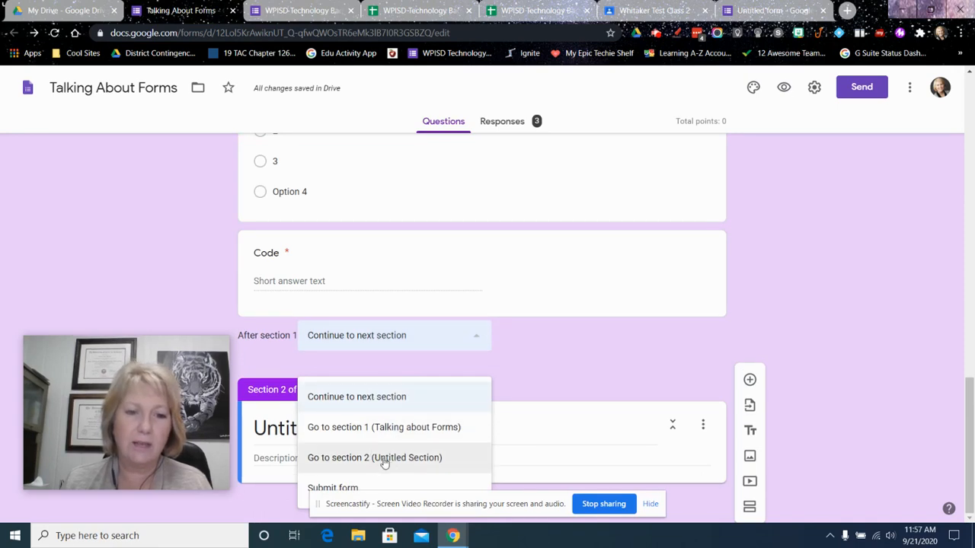
pyautogui.click(370, 397)
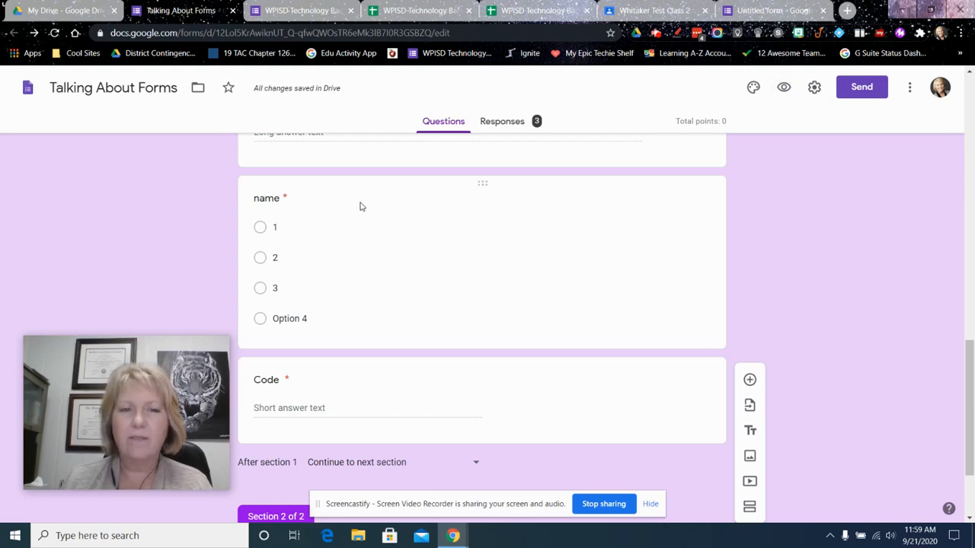
# Preview the form and fill in the First Name and Last Name answers with single initials
pyautogui.scroll(3, 420, 358)
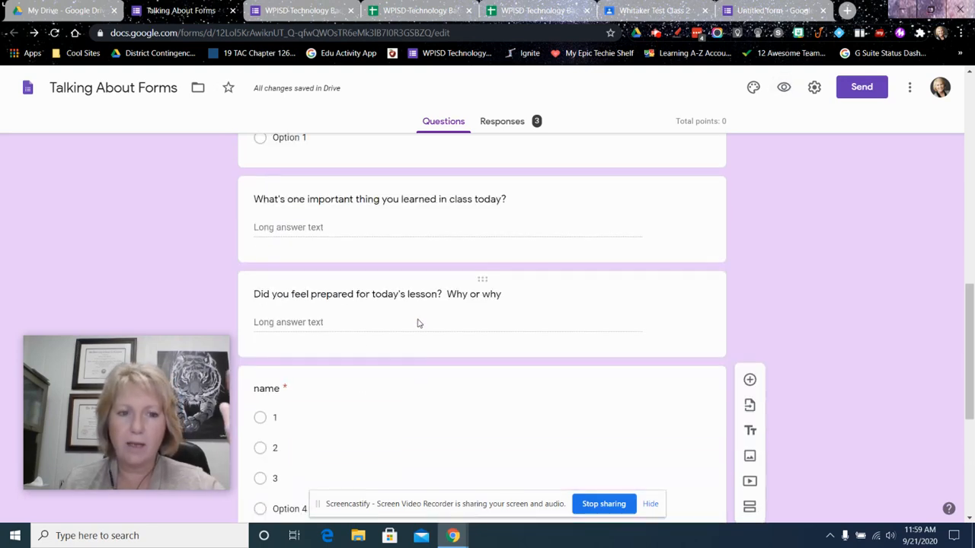
pyautogui.scroll(-4, 415, 335)
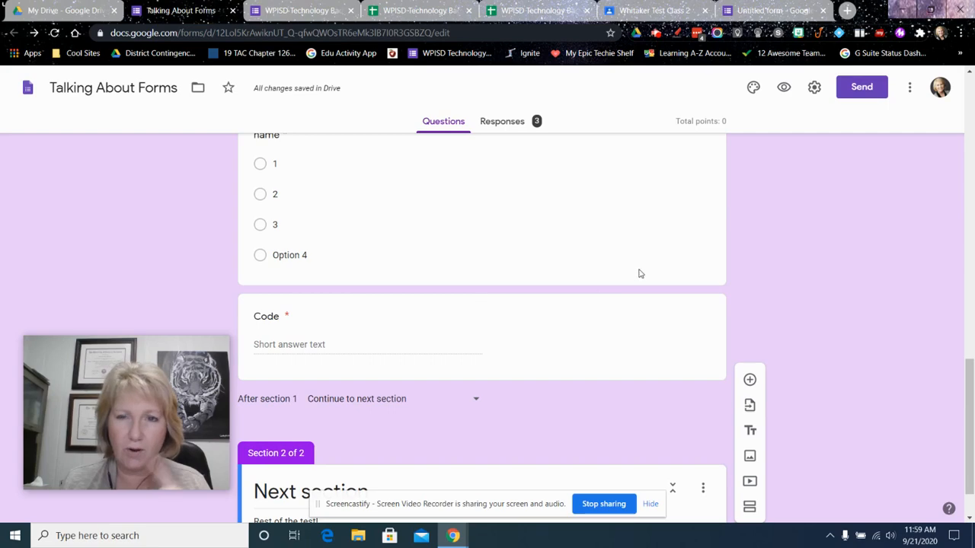
pyautogui.click(784, 87)
pyautogui.scroll(-2, 348, 248)
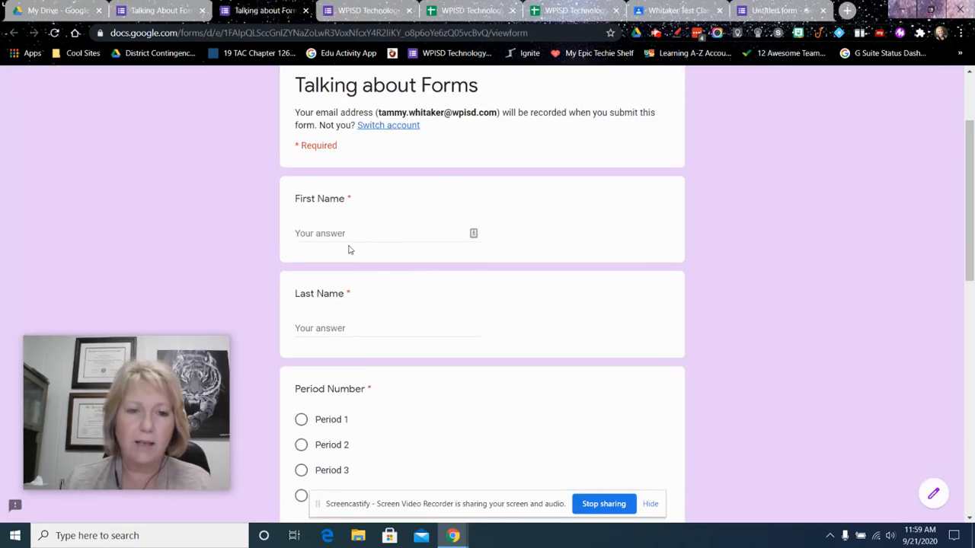
pyautogui.scroll(-2, 362, 288)
pyautogui.click(347, 107)
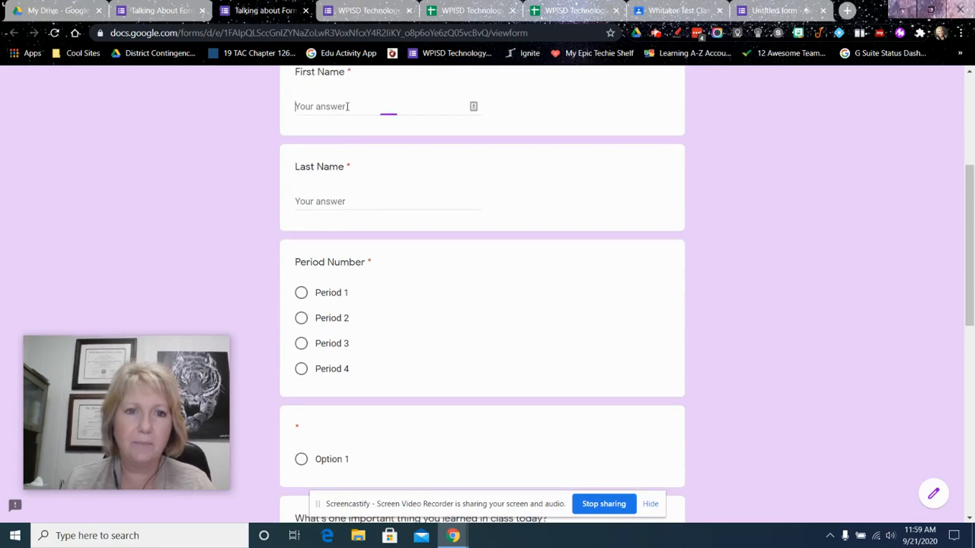
pyautogui.write('T')
pyautogui.press('Tab')
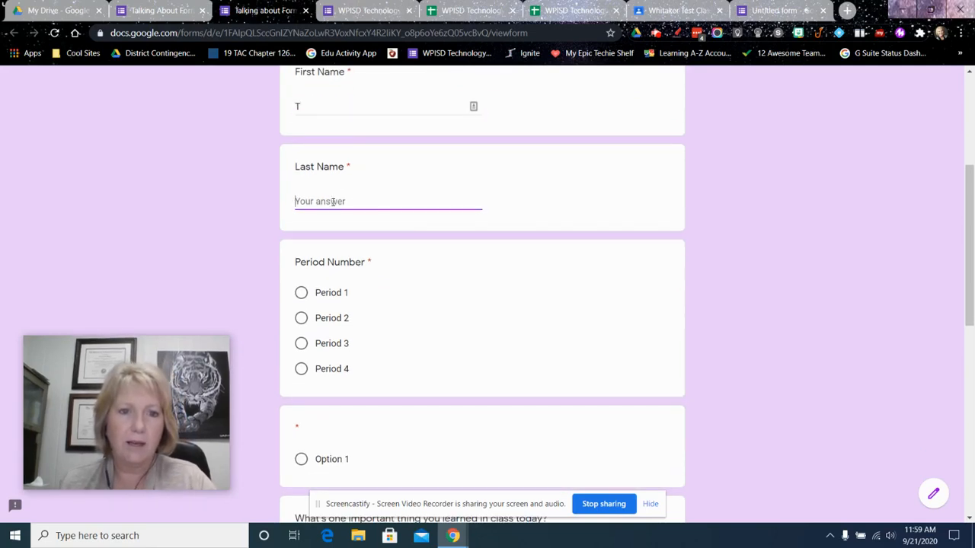
pyautogui.write('W')
# Choose Period 1 for the period number and Option 1 for the untitled question below it
pyautogui.scroll(-2, 328, 228)
pyautogui.click(301, 166)
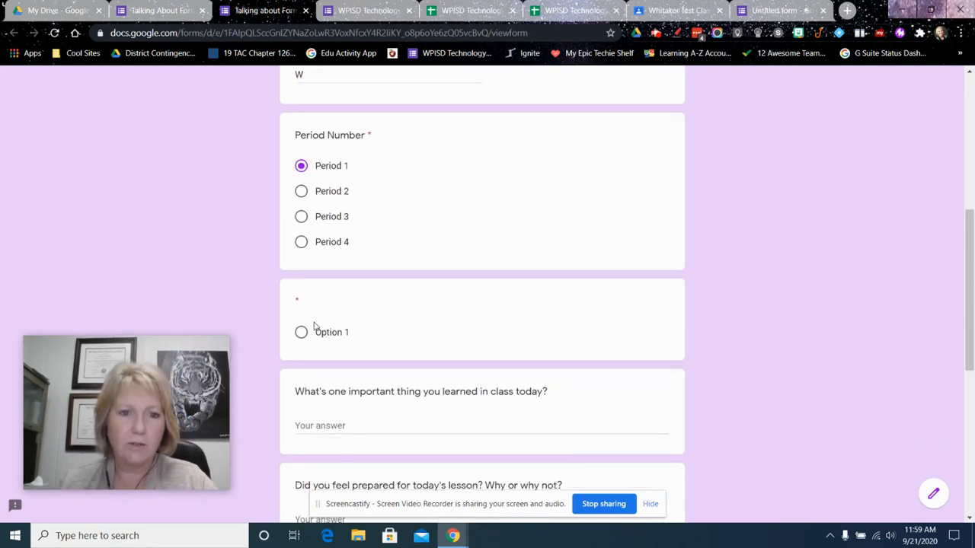
pyautogui.click(302, 332)
# Answer both long-answer questions about today's class with "test" and choose 2 for the "name" question
pyautogui.scroll(-3, 385, 297)
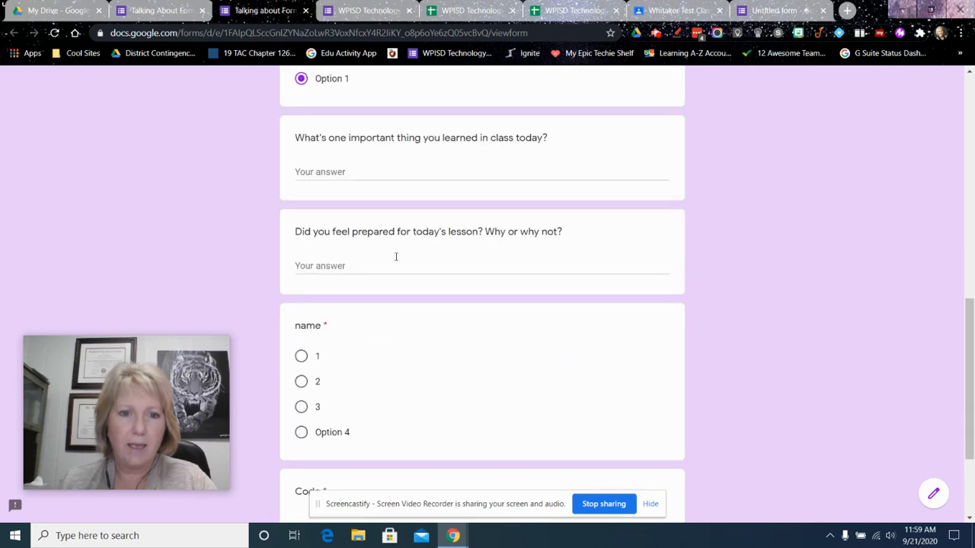
pyautogui.click(375, 167)
pyautogui.write('te')
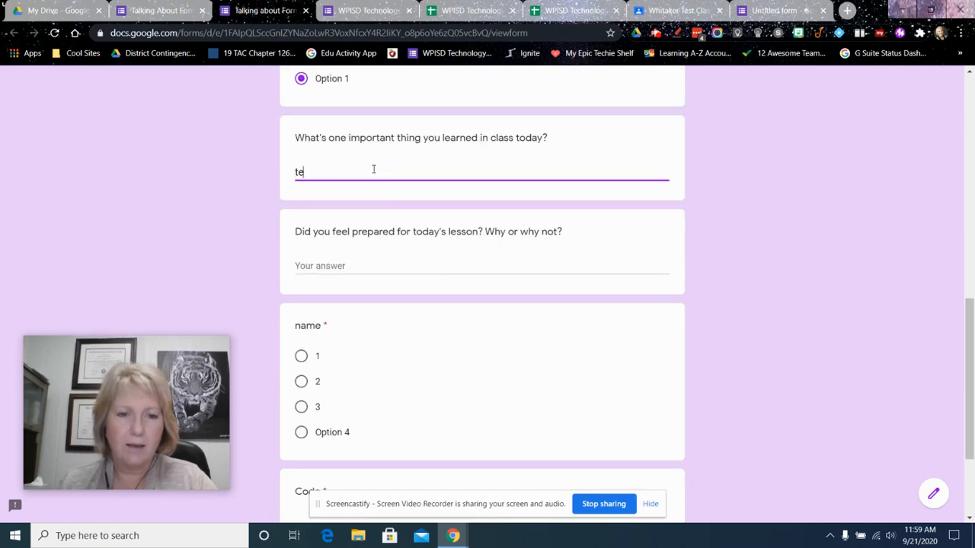
pyautogui.write('st')
pyautogui.click(357, 266)
pyautogui.write('test')
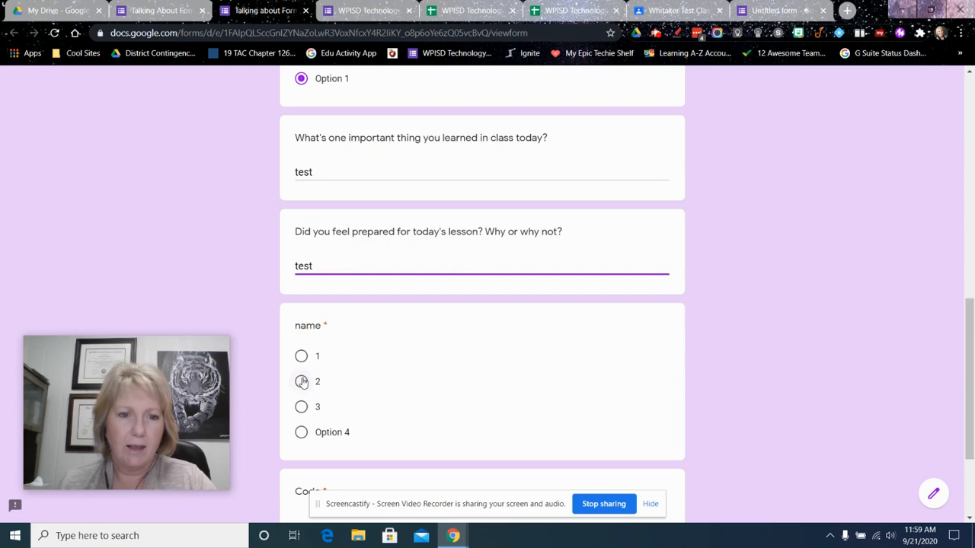
pyautogui.click(302, 381)
# Try to continue to the next section with "scret" as the Code answer
pyautogui.scroll(-2, 373, 360)
pyautogui.click(325, 371)
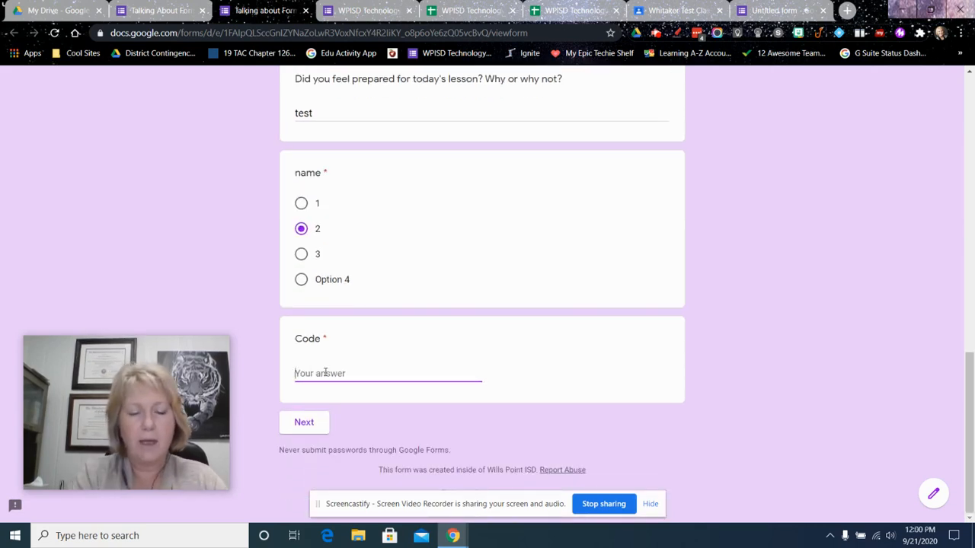
pyautogui.write('s')
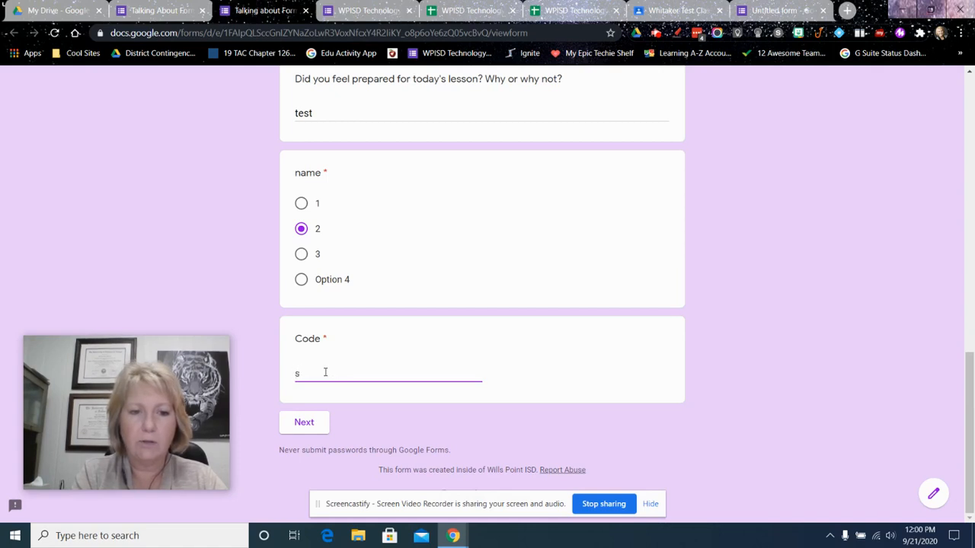
pyautogui.write('cret')
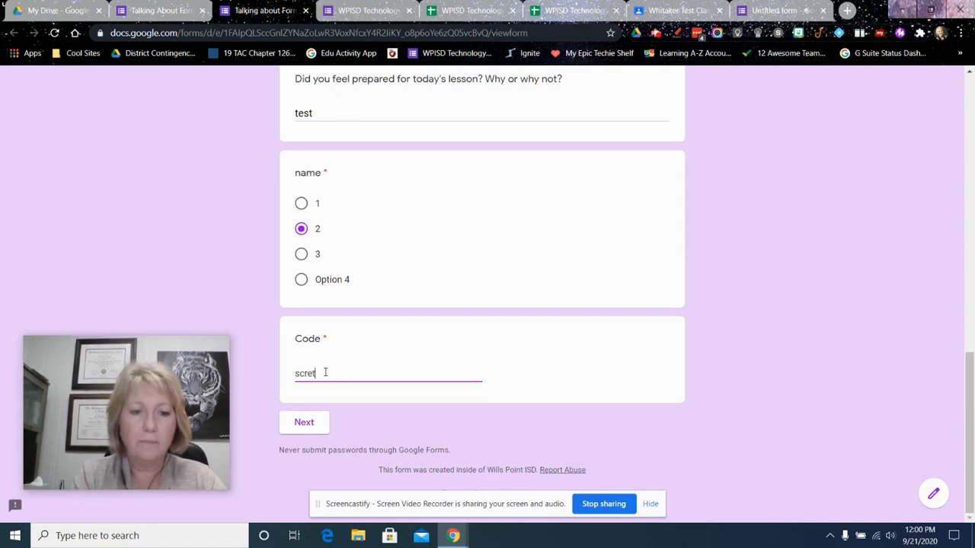
pyautogui.click(307, 421)
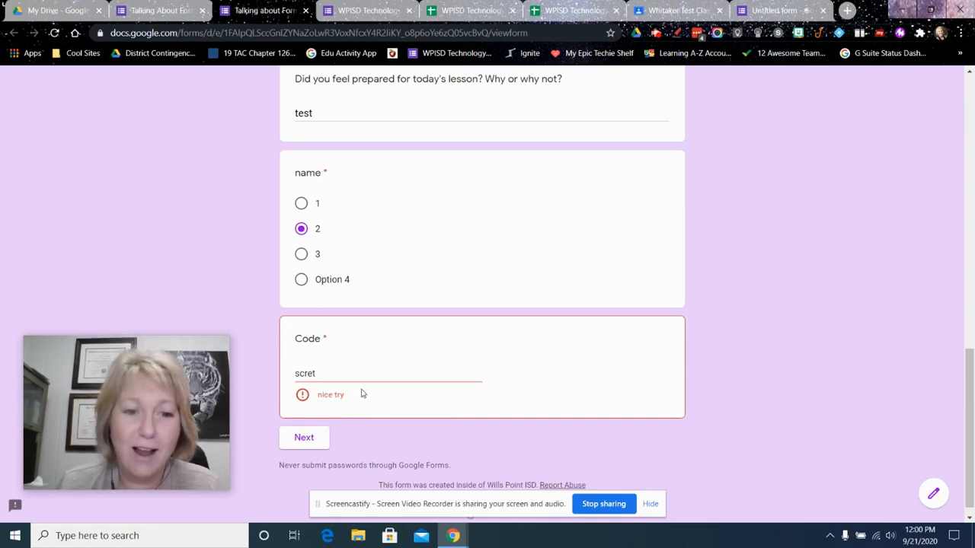
# Continue to the next section with the Code answer corrected to "secret", and close the form preview
pyautogui.moveTo(317, 374); pyautogui.dragTo(302, 373)
pyautogui.write('e')
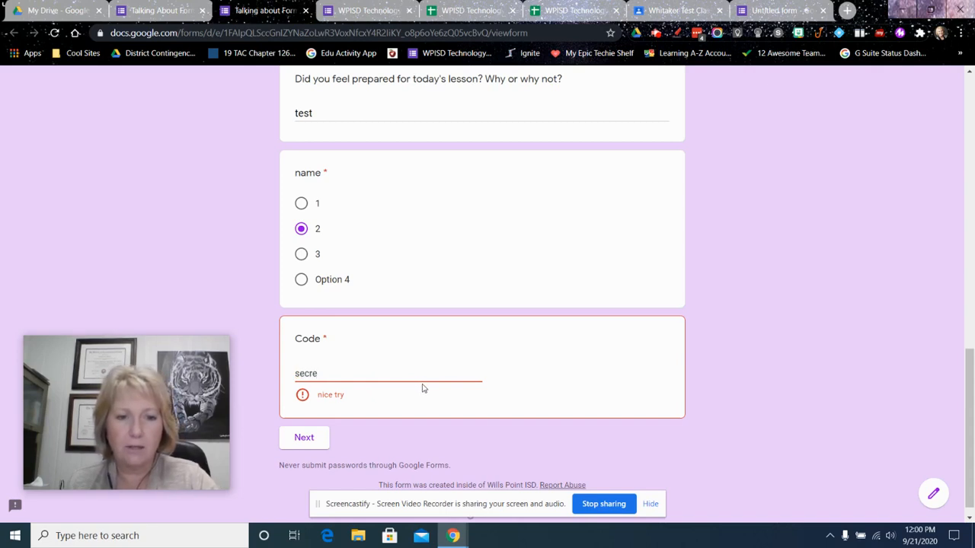
pyautogui.write('cret')
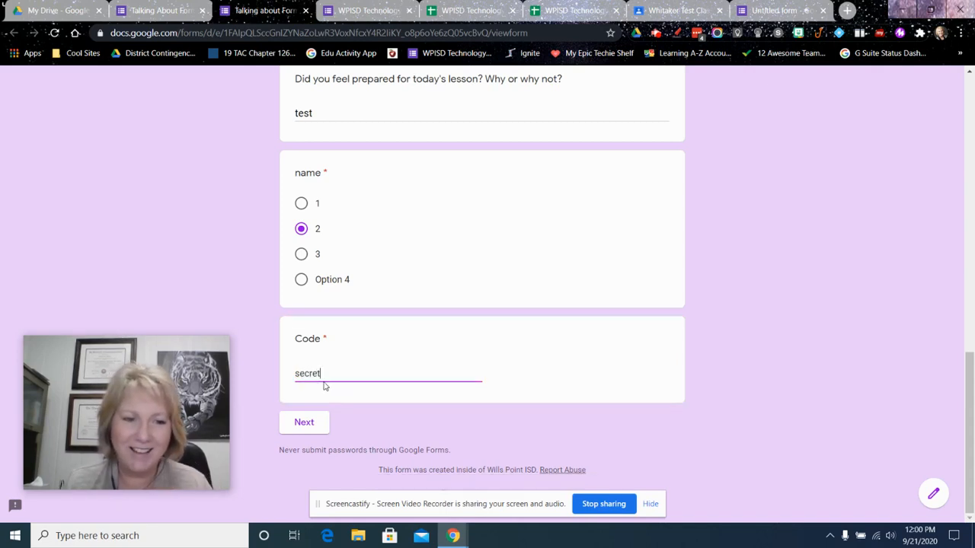
pyautogui.click(311, 422)
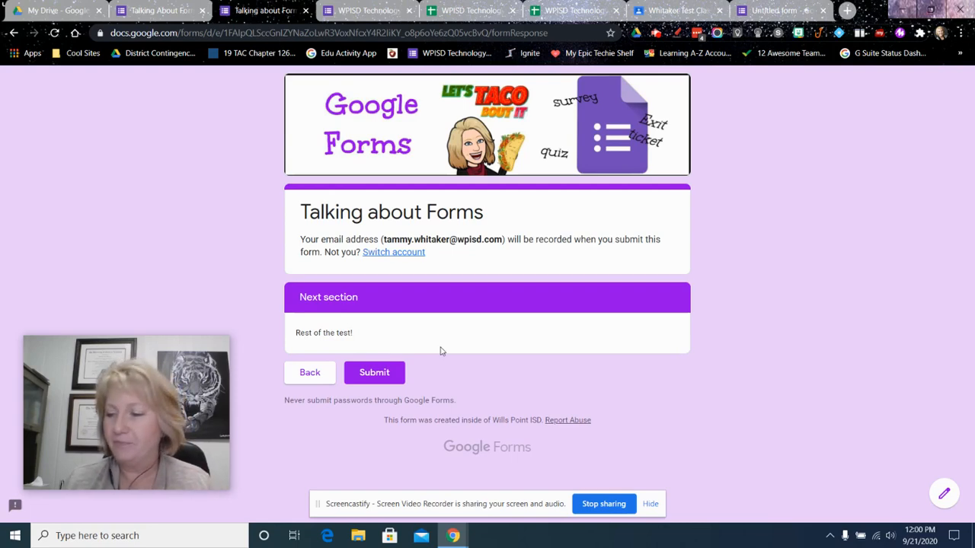
pyautogui.hotkey('ctrl', 'w')
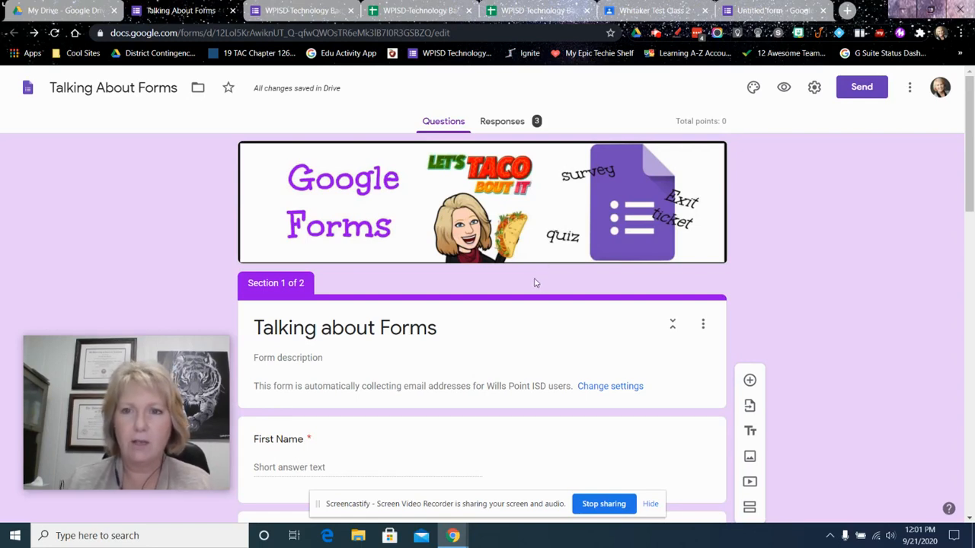
# Copy the form's shortened link from the send options and close the dialog
pyautogui.click(849, 100)
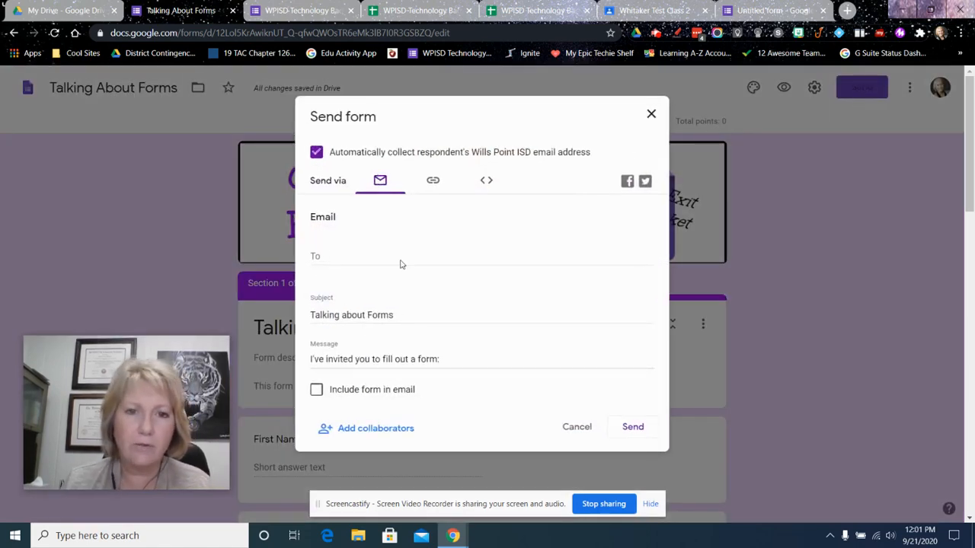
pyautogui.click(432, 181)
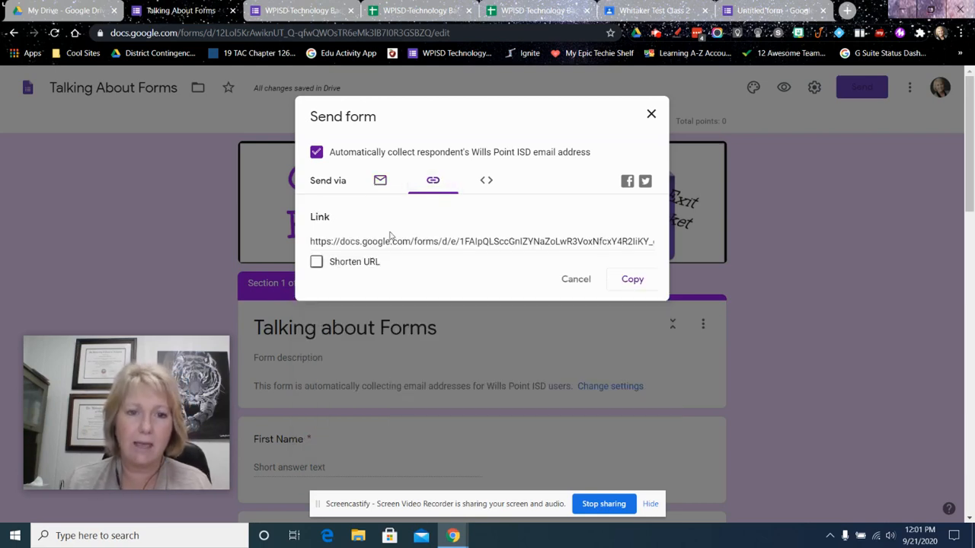
pyautogui.click(316, 262)
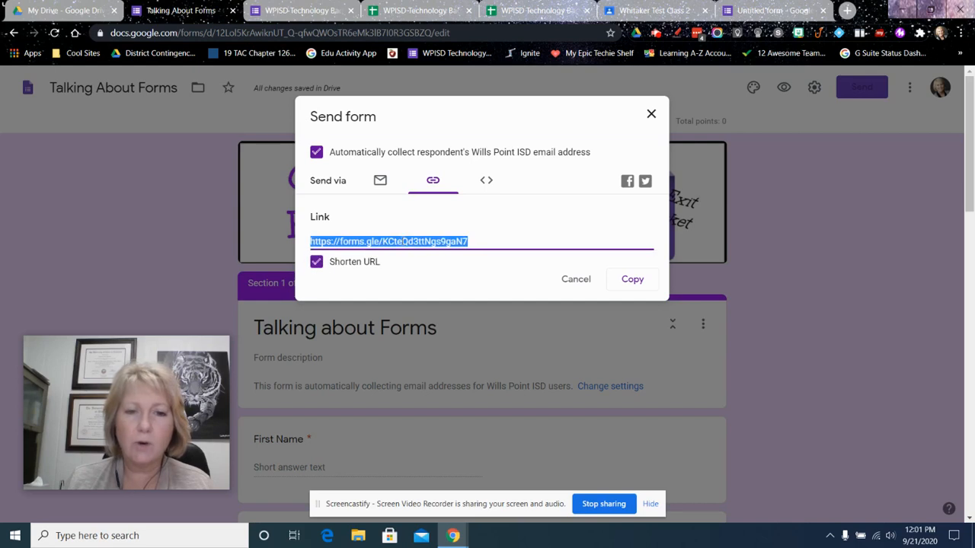
pyautogui.click(630, 281)
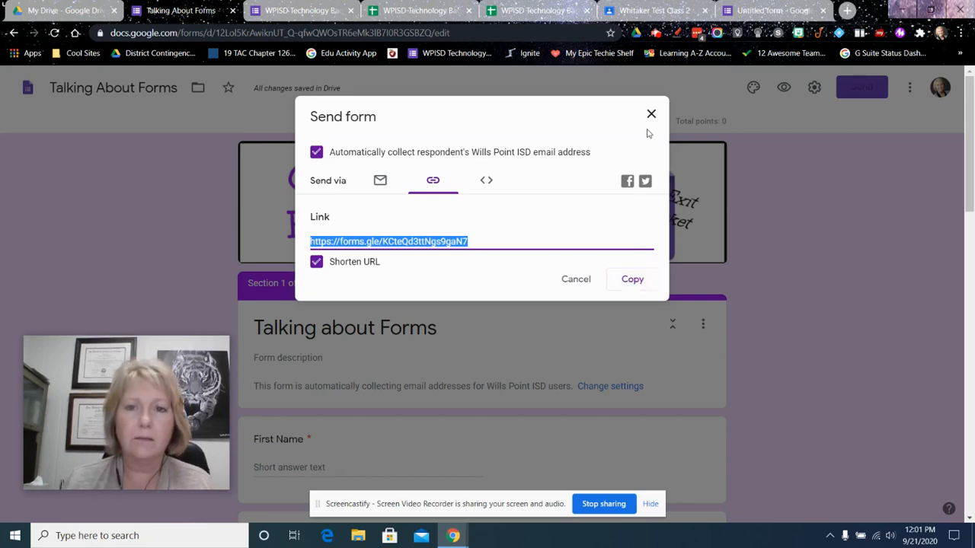
pyautogui.click(651, 114)
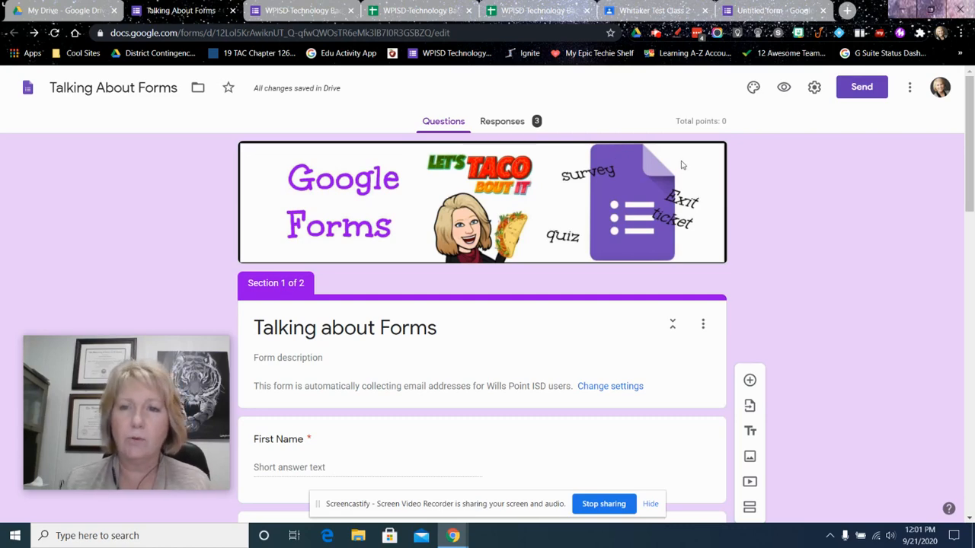
# Switch to the test class in Google Classroom and create a classwork assignment titled "Intro to Forms Quiz"
pyautogui.click(642, 12)
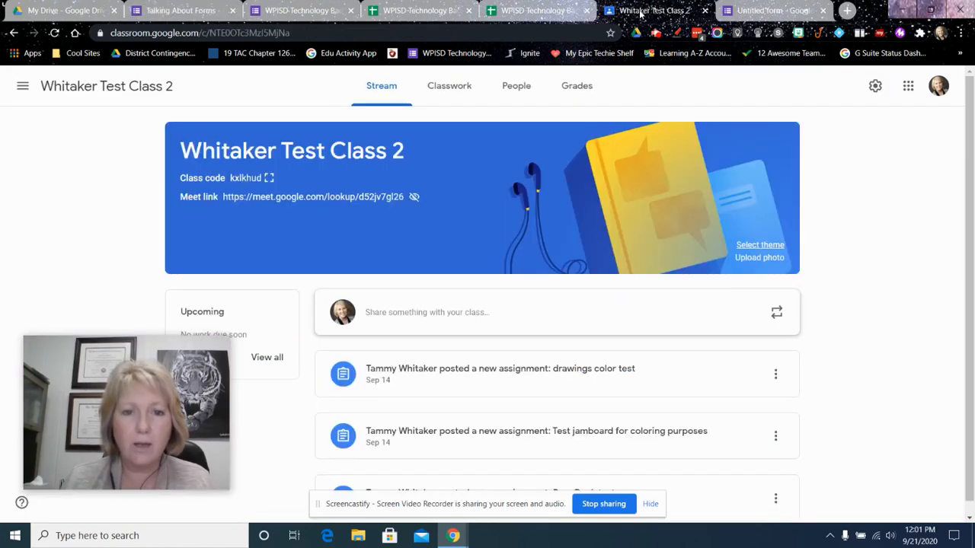
pyautogui.click(450, 86)
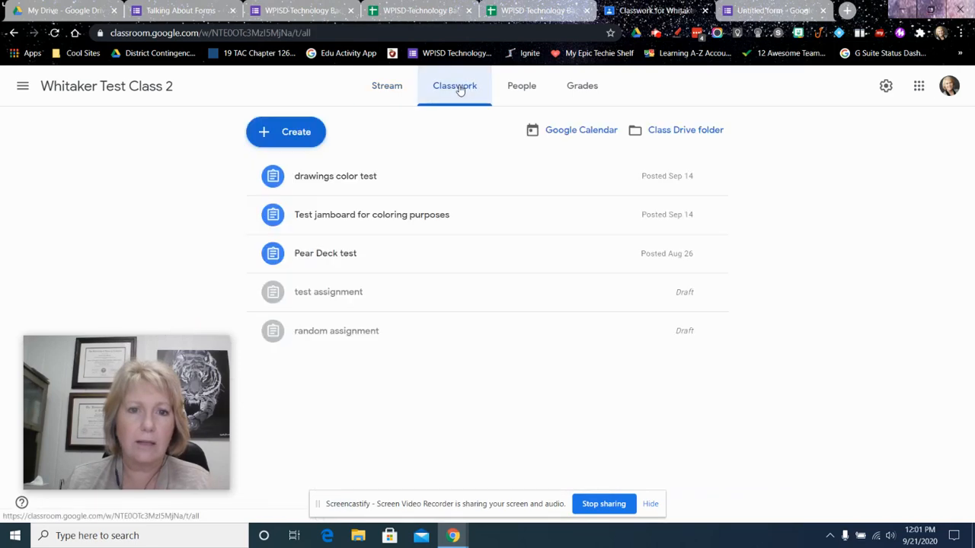
pyautogui.click(305, 125)
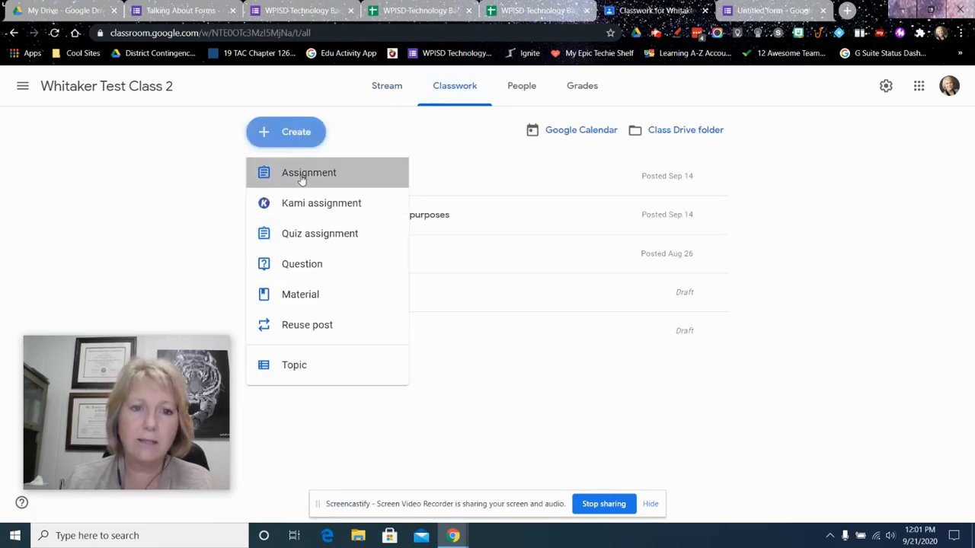
pyautogui.click(301, 173)
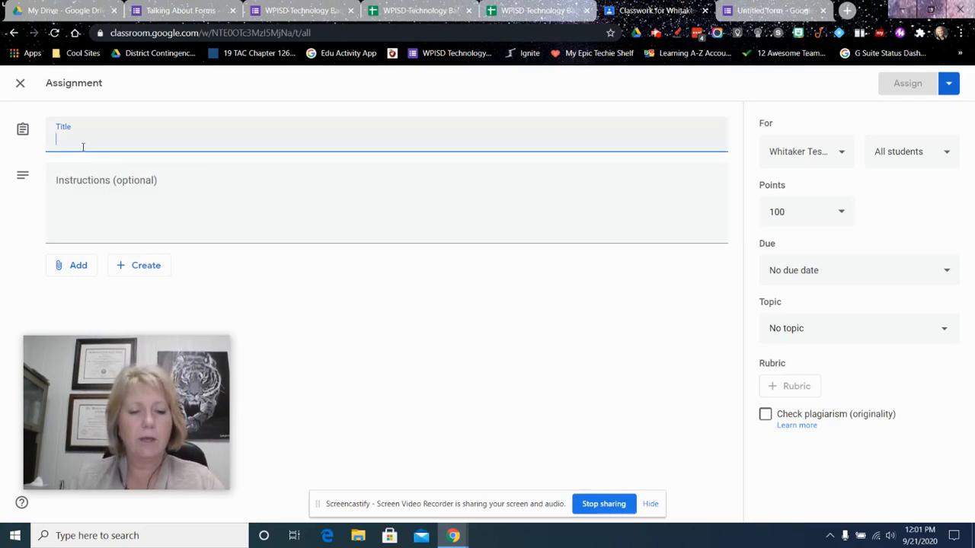
pyautogui.write('Intro to Form')
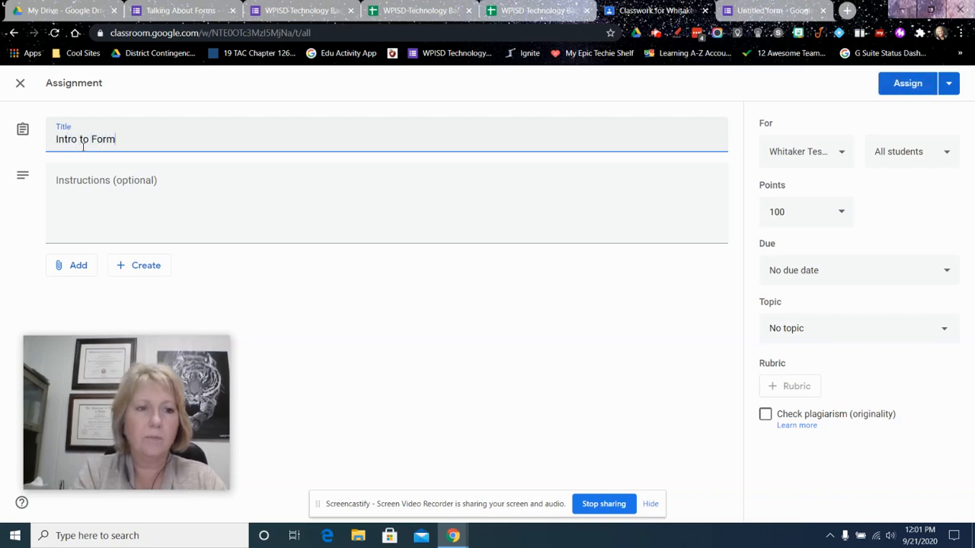
pyautogui.write('s Quiz')
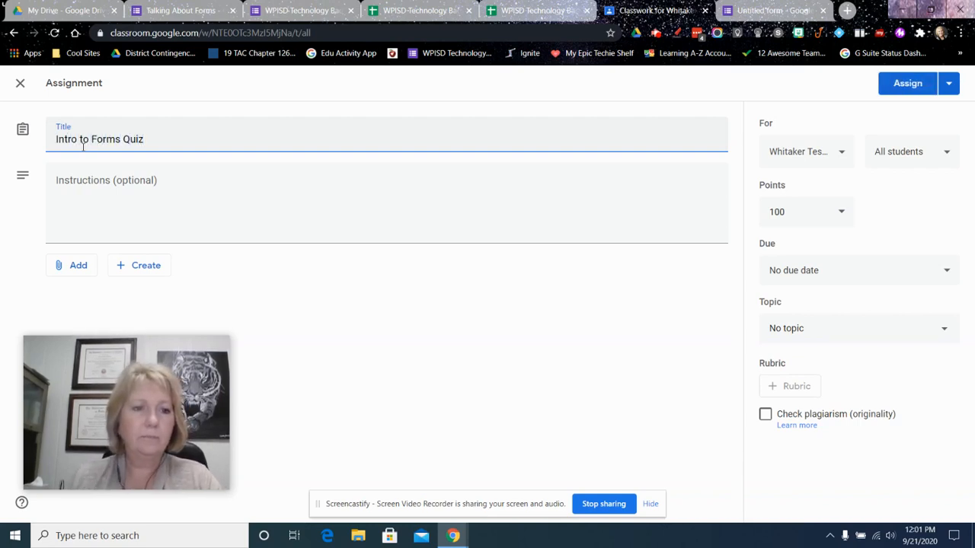
# Attach the "Talking About Forms" form from Google Drive to the assignment
pyautogui.click(73, 266)
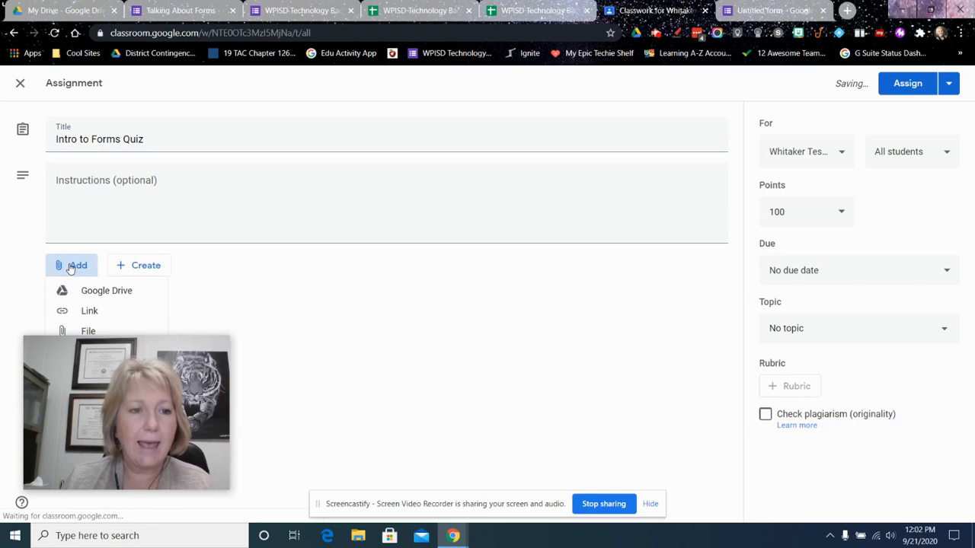
pyautogui.click(104, 293)
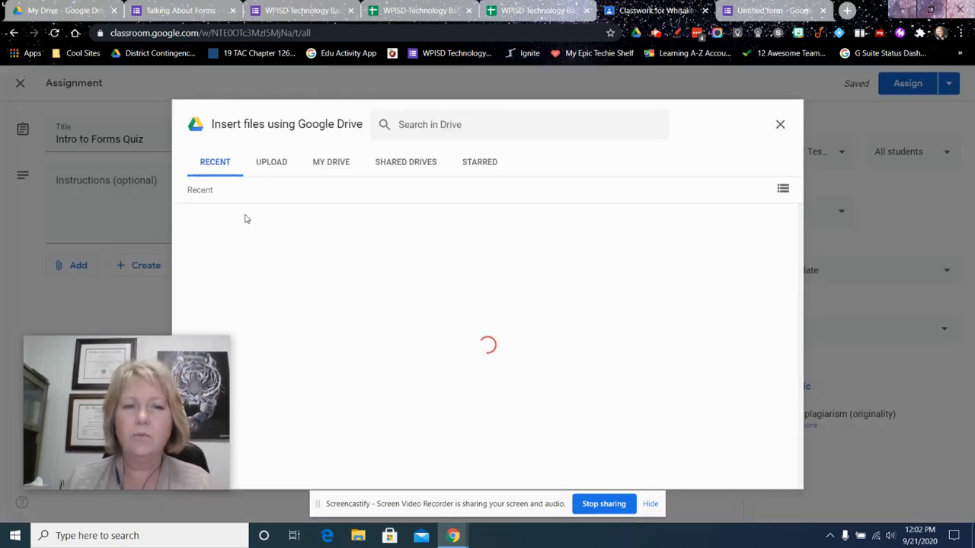
pyautogui.doubleClick(254, 231)
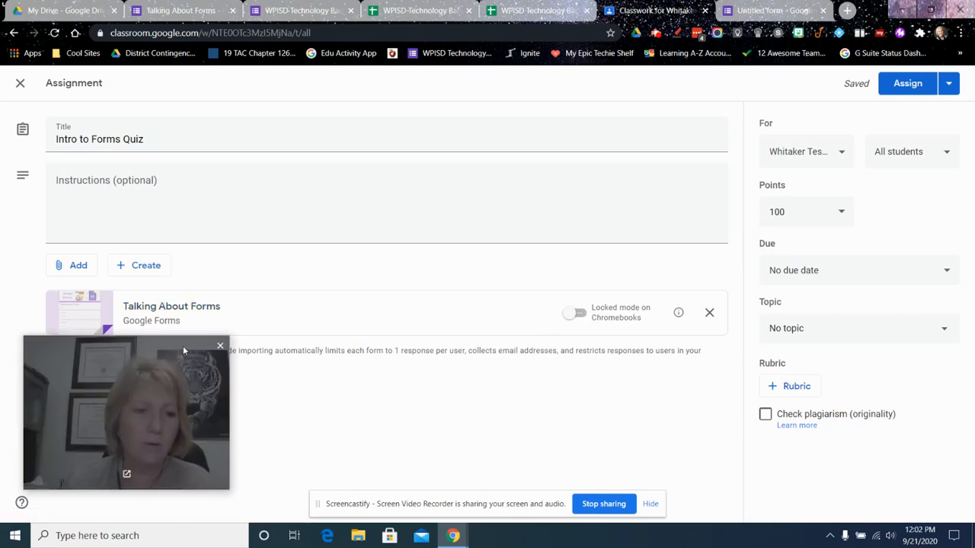
# Attach the form's copied short link to the assignment as a second attachment
pyautogui.moveTo(183, 346); pyautogui.dragTo(171, 384)
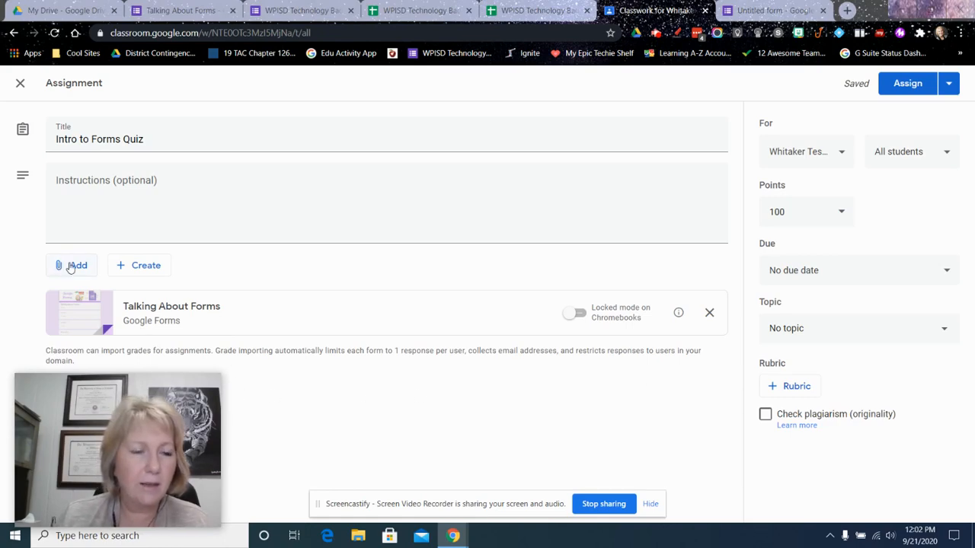
pyautogui.click(70, 265)
pyautogui.click(85, 312)
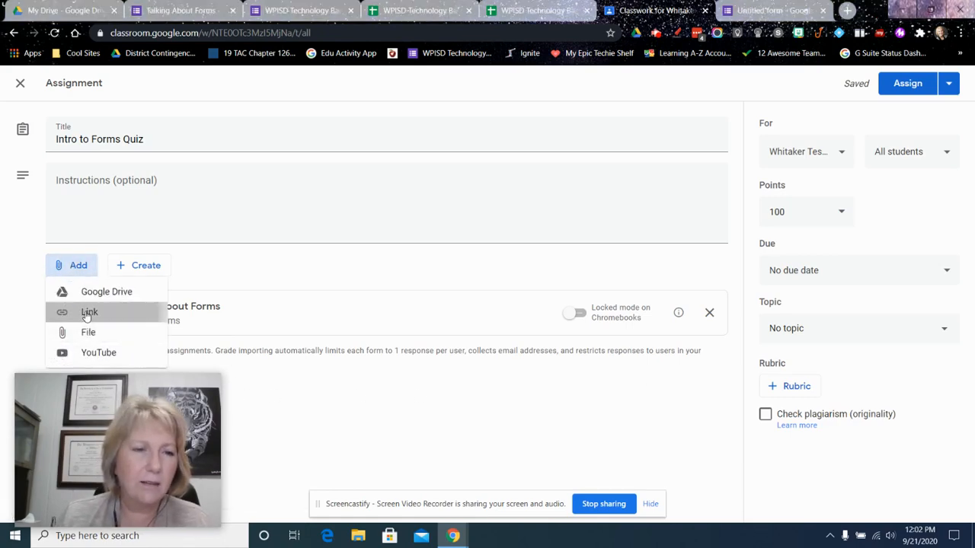
pyautogui.rightClick(432, 306)
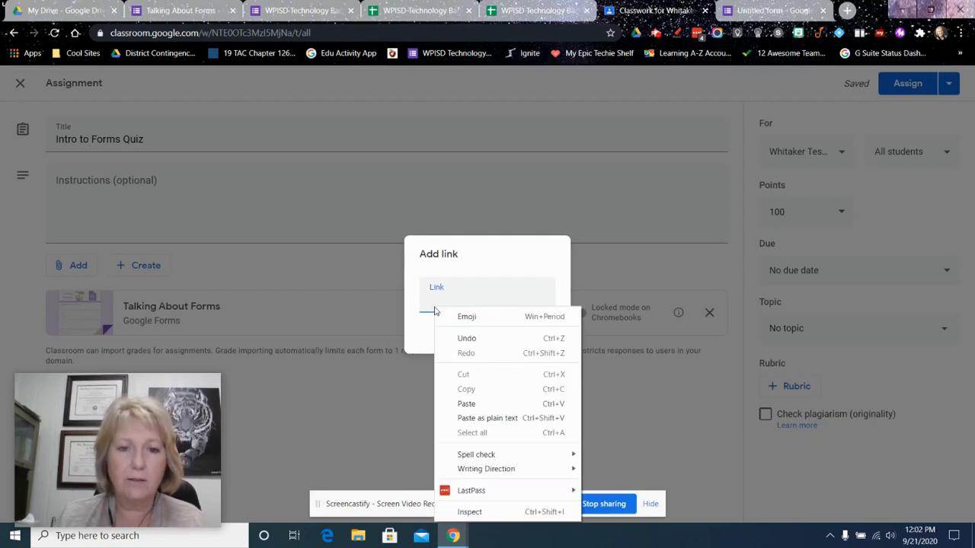
pyautogui.click(470, 403)
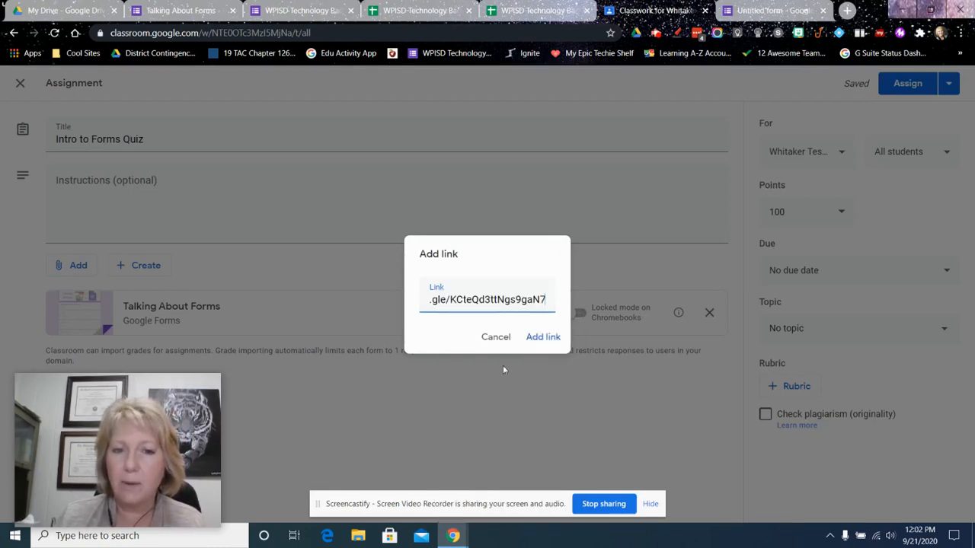
pyautogui.click(541, 336)
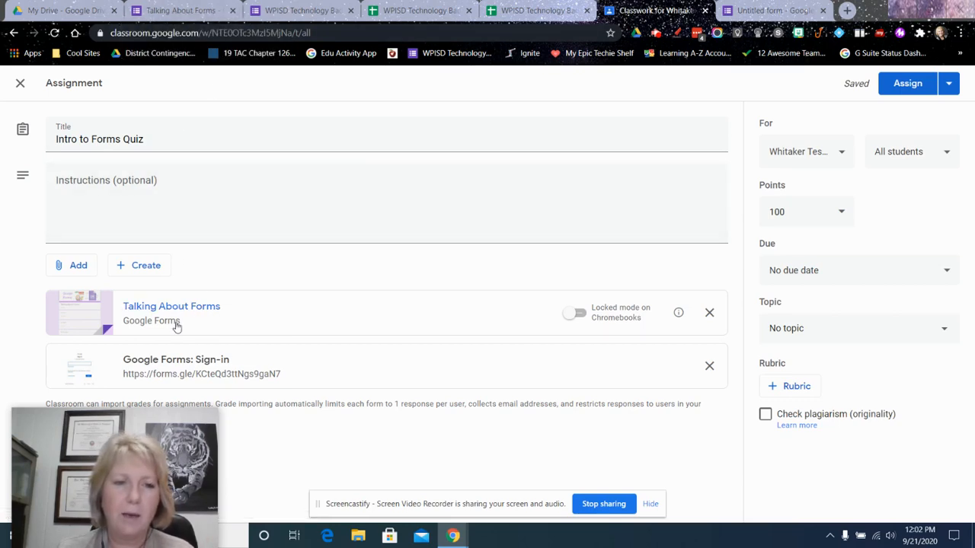
# Open the attached link to check the live form, close it, and remove the link attachment from the assignment
pyautogui.click(175, 359)
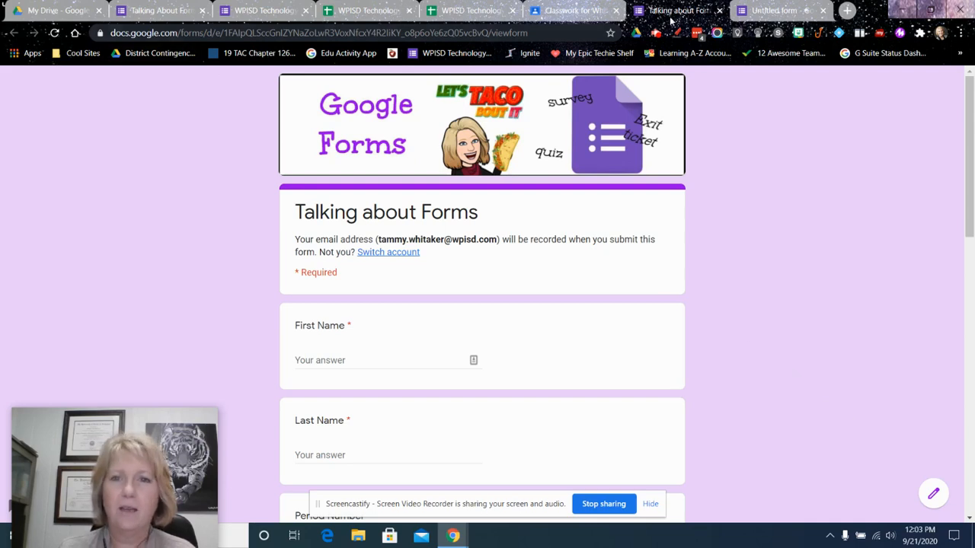
pyautogui.click(721, 10)
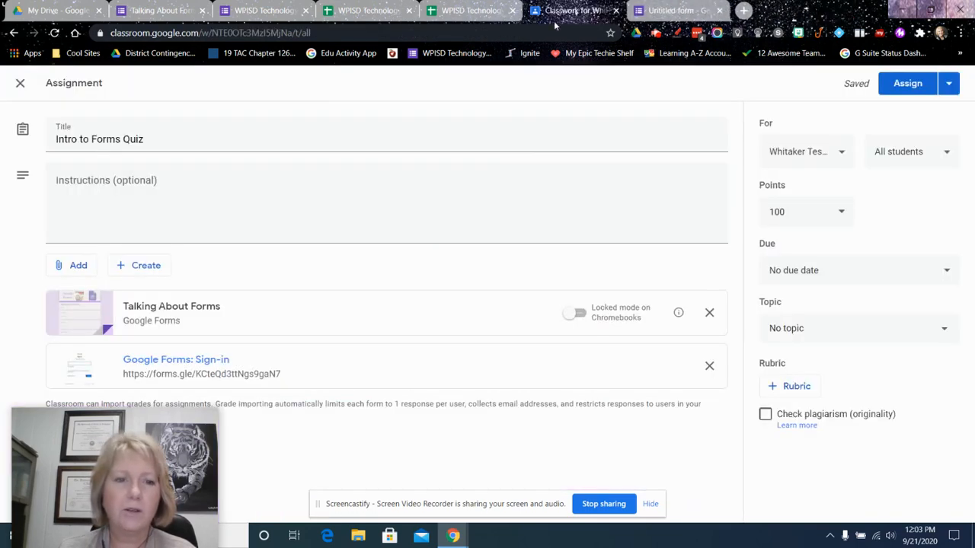
pyautogui.click(709, 366)
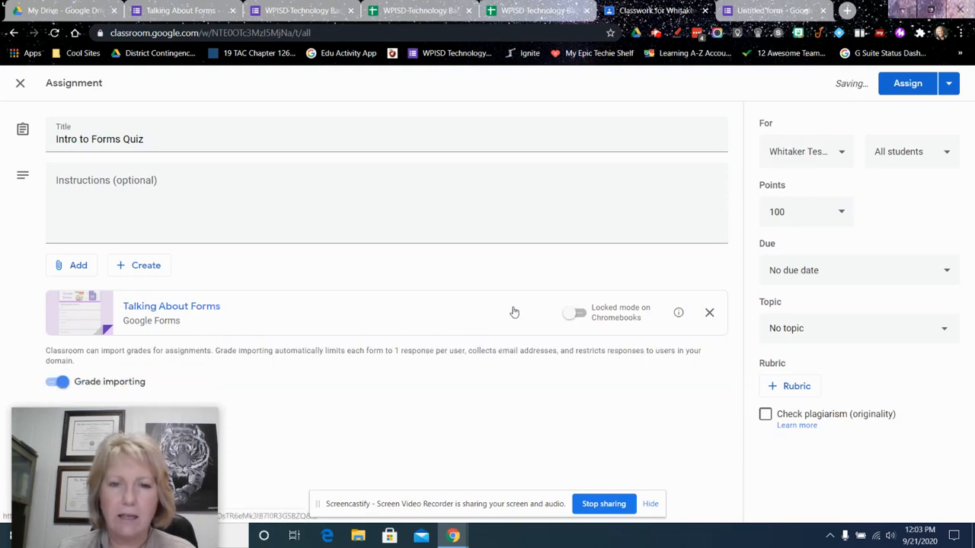
# Try locked mode on Chromebooks for the attached form, switch it back off, and assign the quiz to the class
pyautogui.click(577, 314)
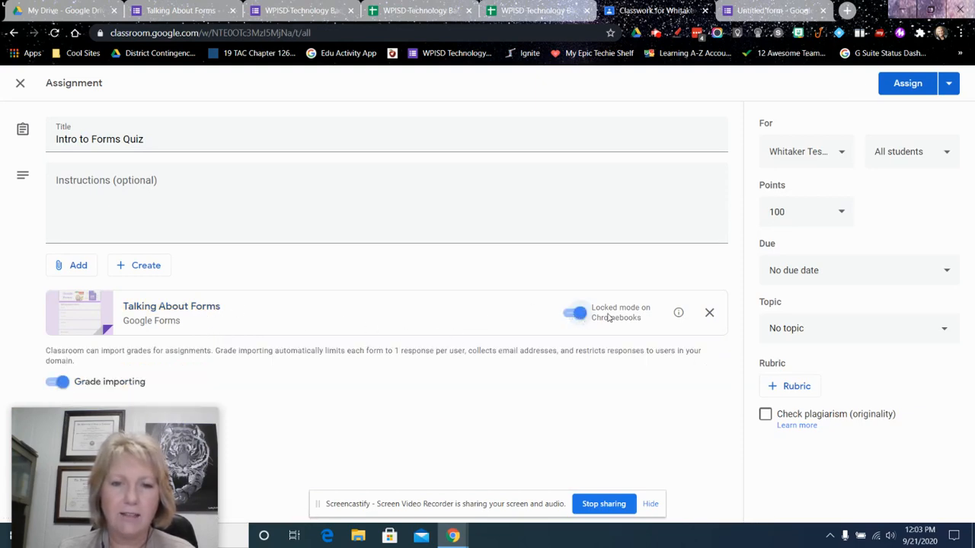
pyautogui.click(576, 315)
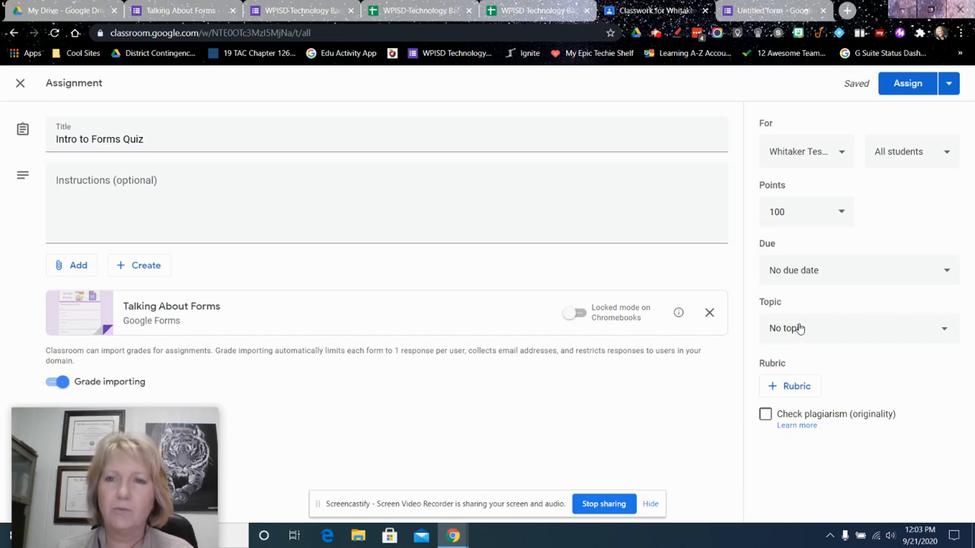
pyautogui.click(906, 86)
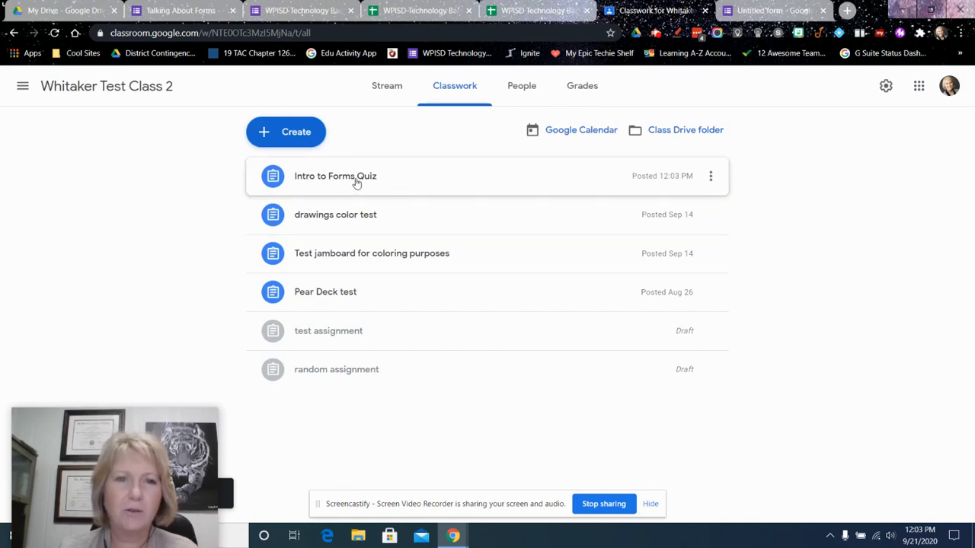
# Return to the Talking About Forms editor, compare its edit address with the shareable link in the send options, and cancel
pyautogui.click(183, 13)
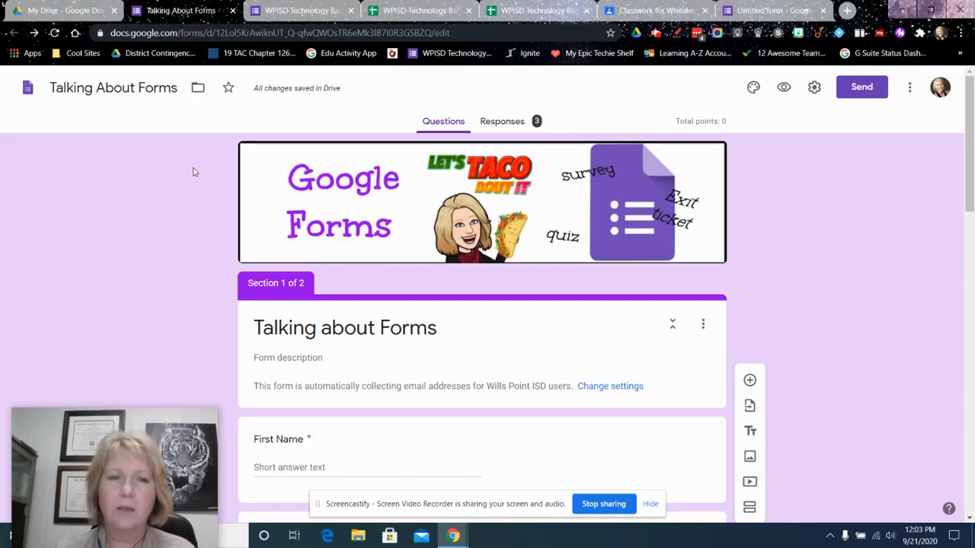
pyautogui.click(250, 35)
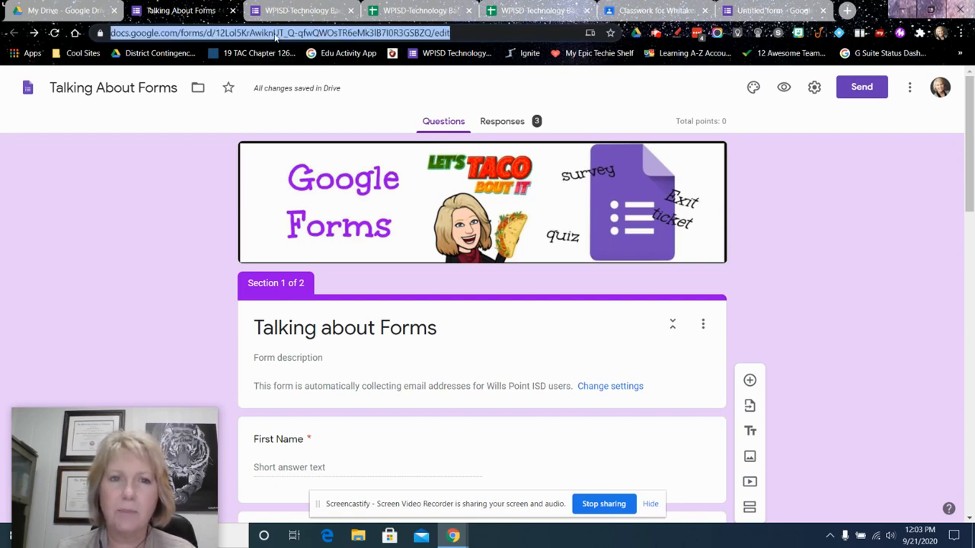
pyautogui.click(855, 87)
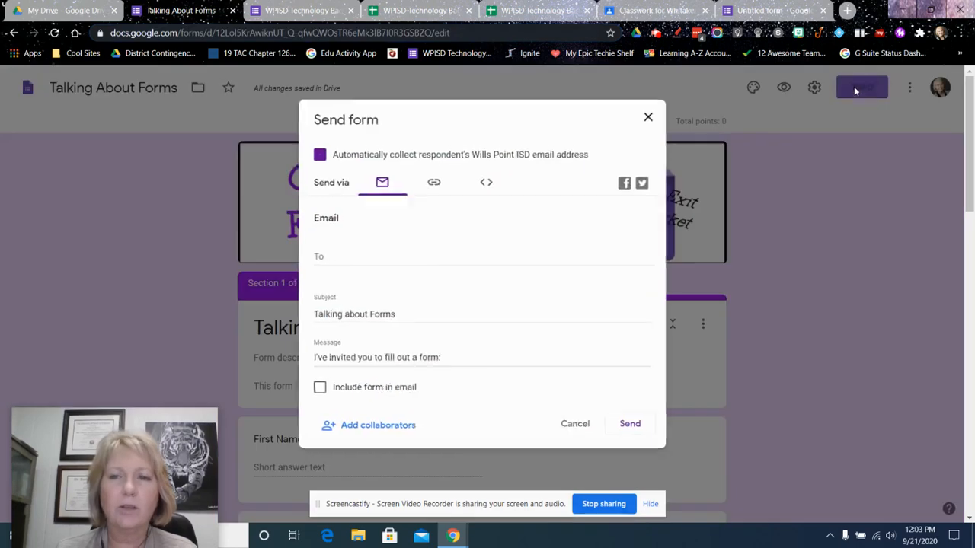
pyautogui.click(434, 181)
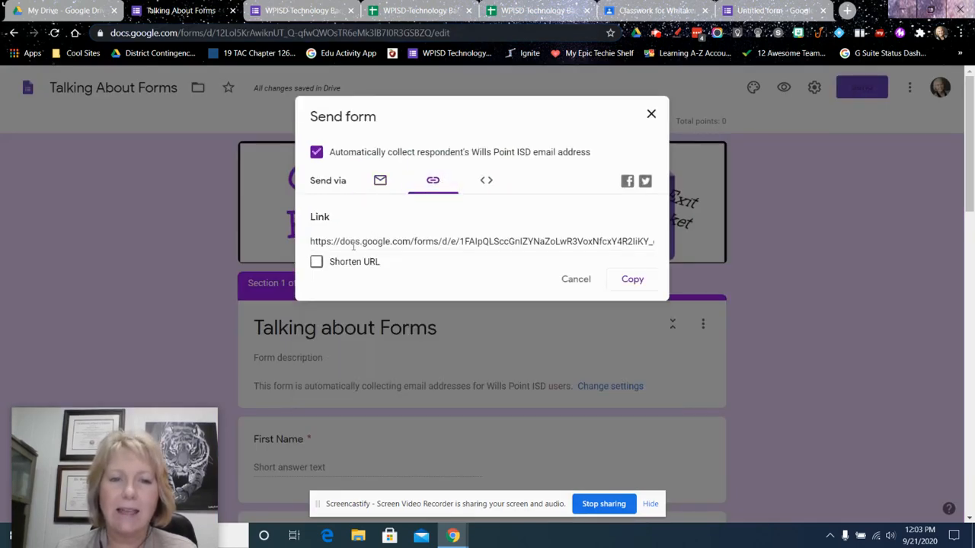
pyautogui.click(585, 280)
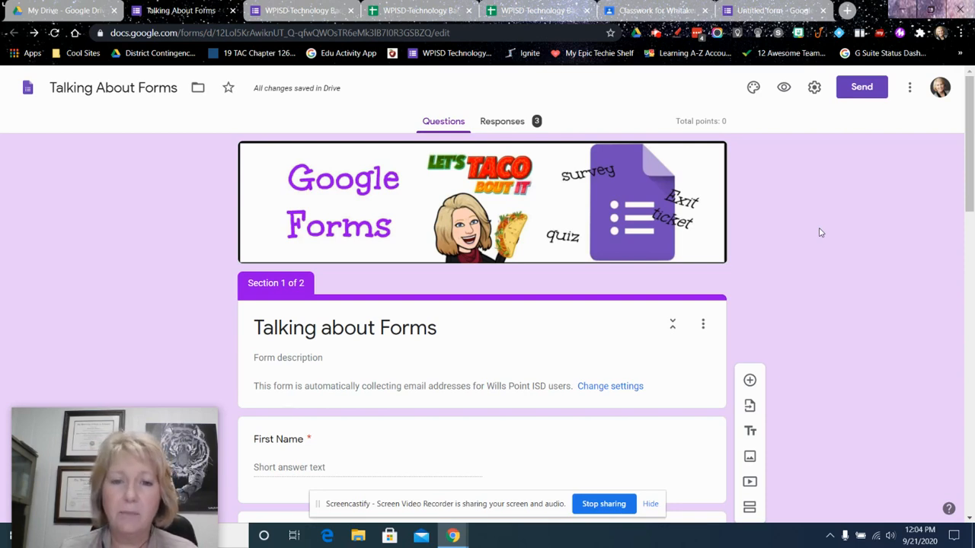
# Review the form's response summary, including the First Name, Last Name and Period Number answers
pyautogui.click(506, 125)
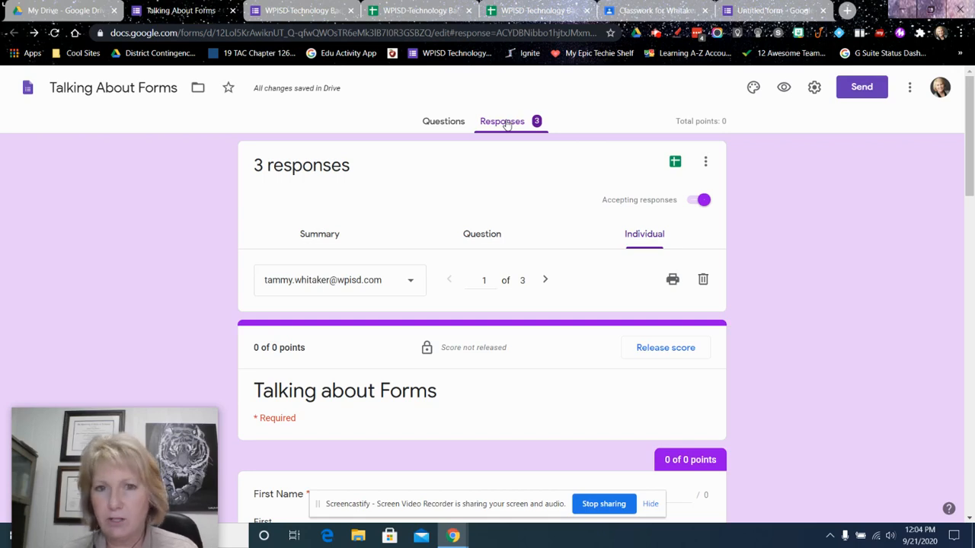
pyautogui.click(318, 240)
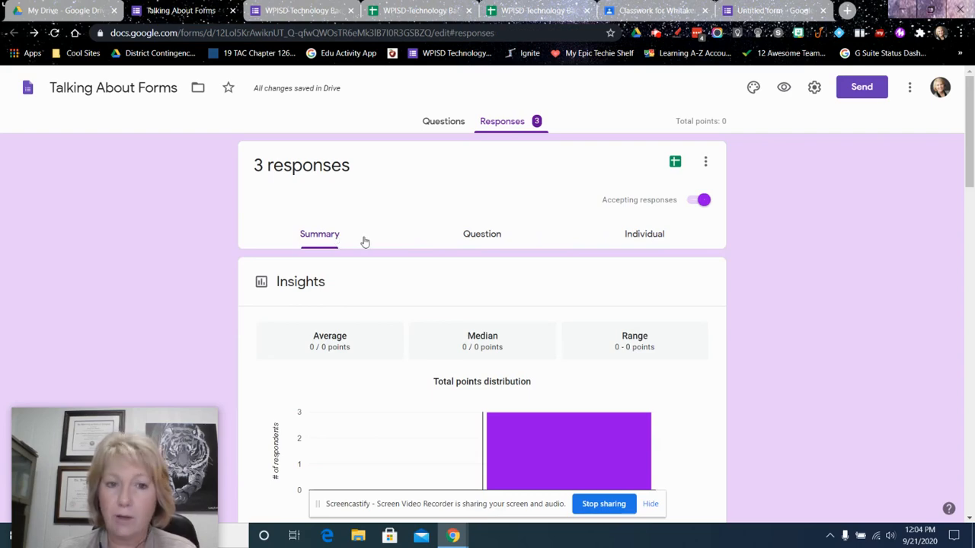
pyautogui.scroll(-10, 385, 241)
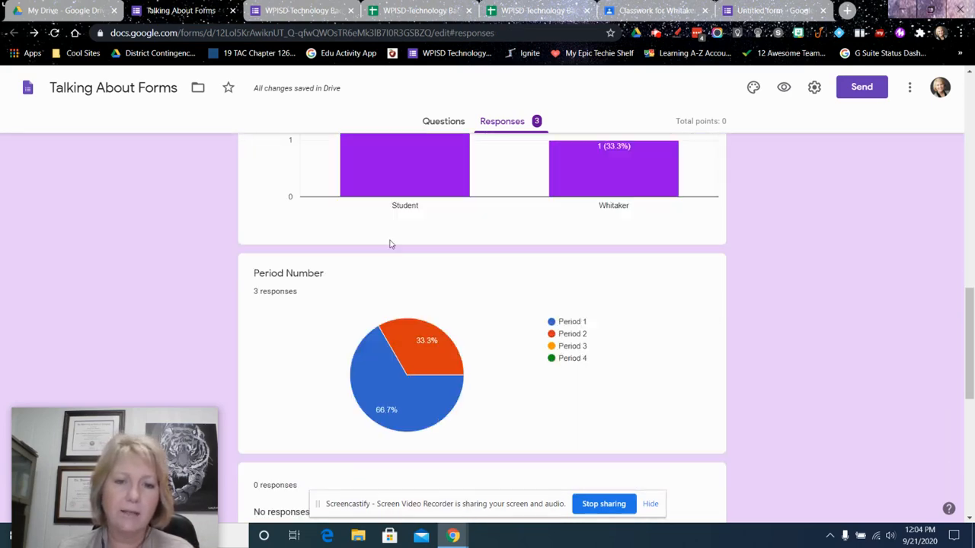
pyautogui.scroll(4, 464, 239)
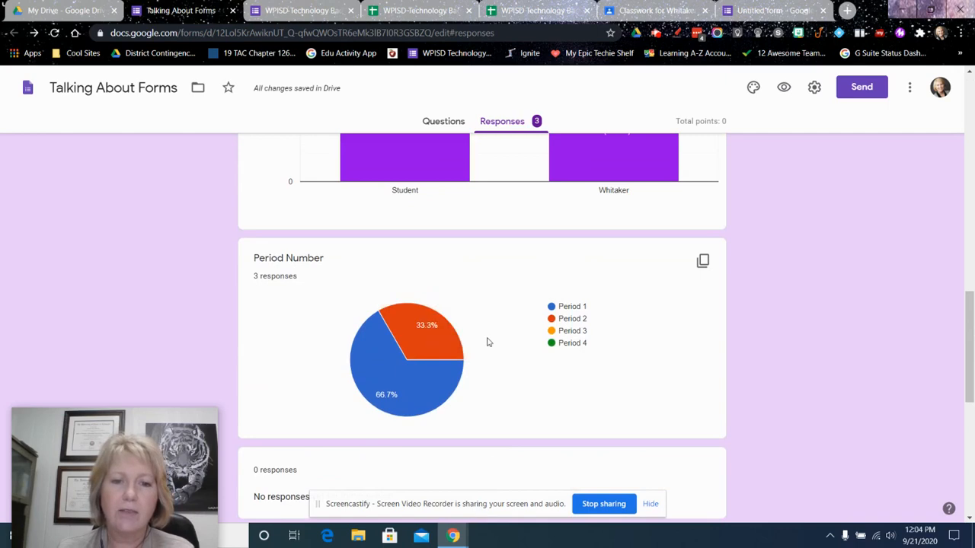
pyautogui.scroll(8, 491, 385)
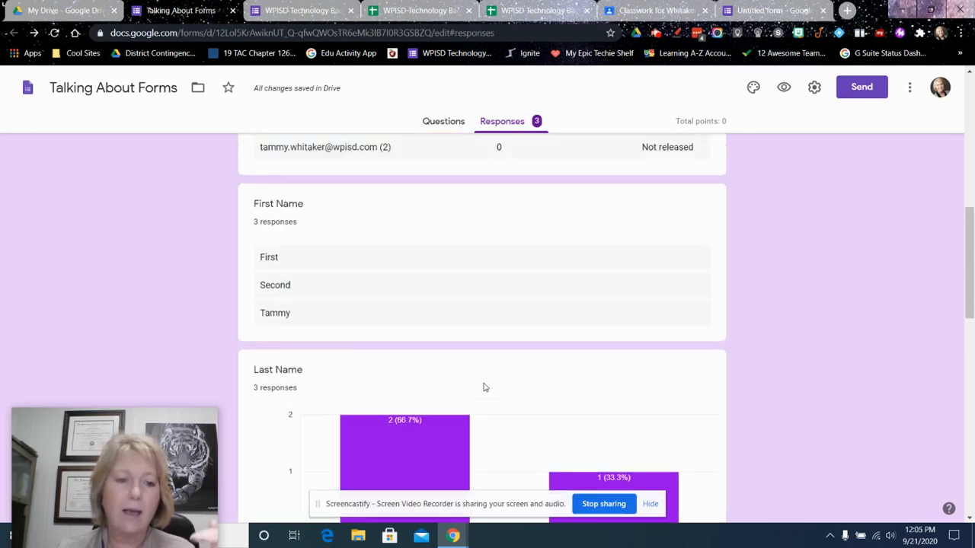
pyautogui.scroll(5, 487, 376)
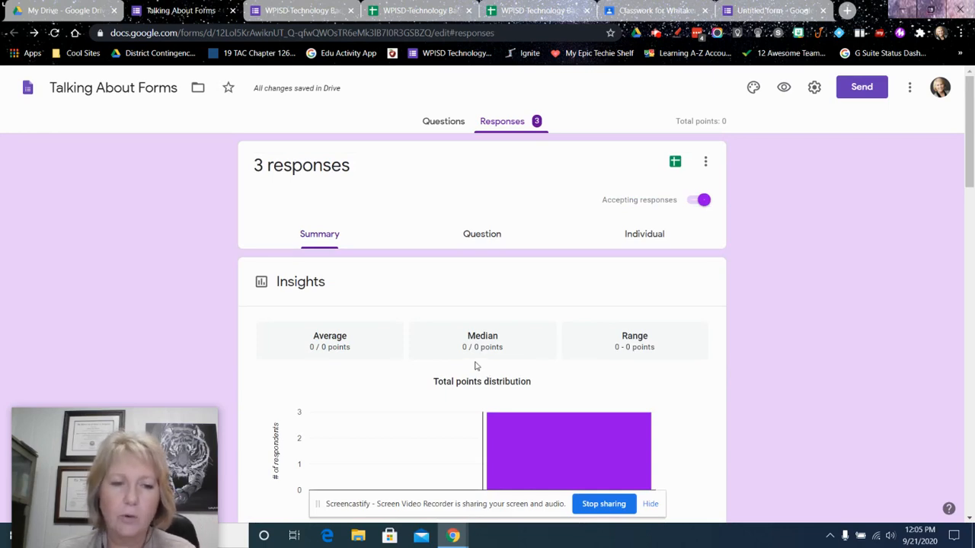
# Examine the form's responses by question for Period Number, and open the individual responses
pyautogui.click(481, 238)
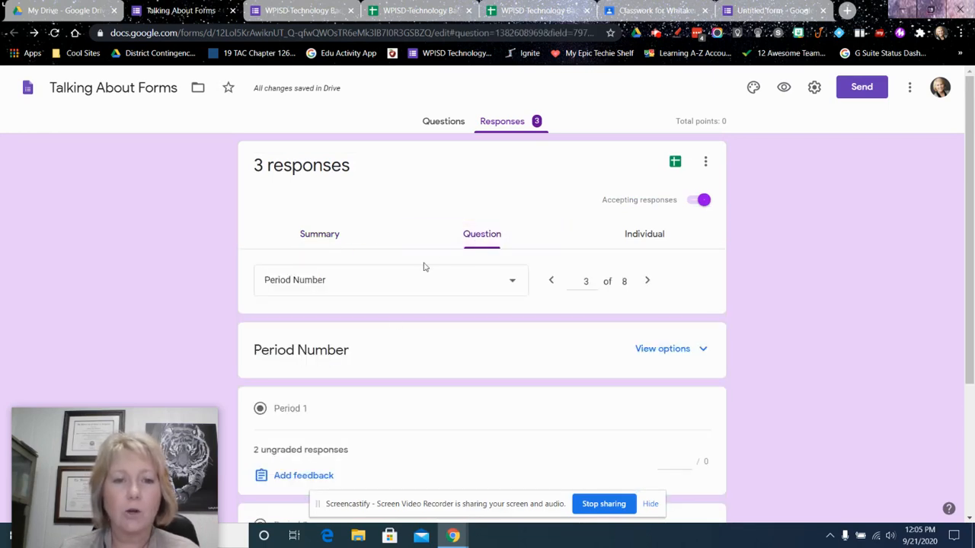
pyautogui.scroll(-3, 392, 374)
pyautogui.scroll(3, 435, 311)
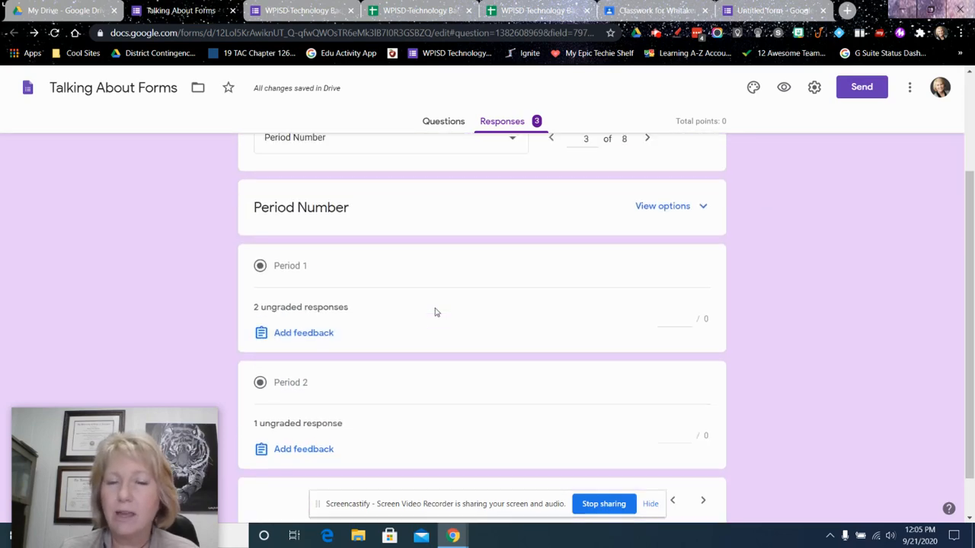
pyautogui.click(641, 237)
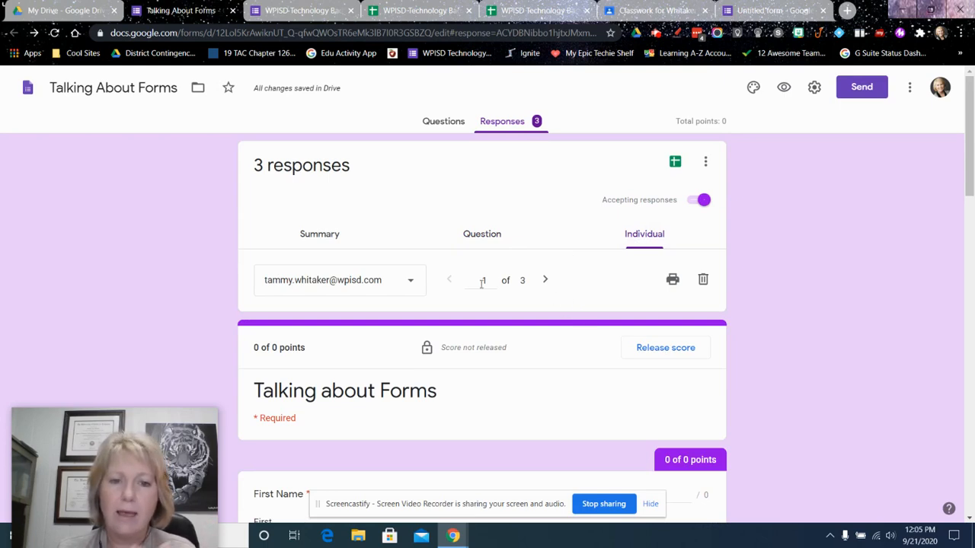
# Return to the response summary and create a new spreadsheet as the destination for the form's responses
pyautogui.click(323, 238)
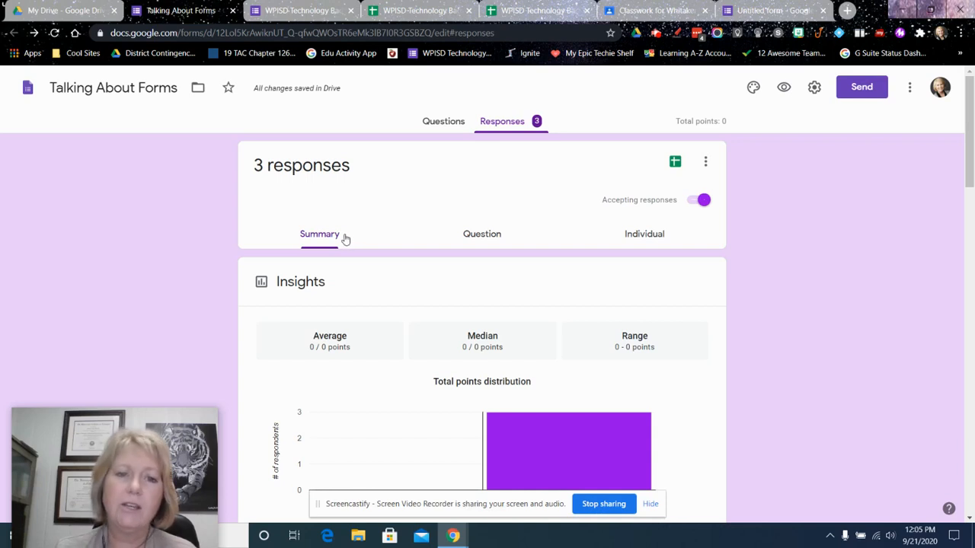
pyautogui.click(675, 164)
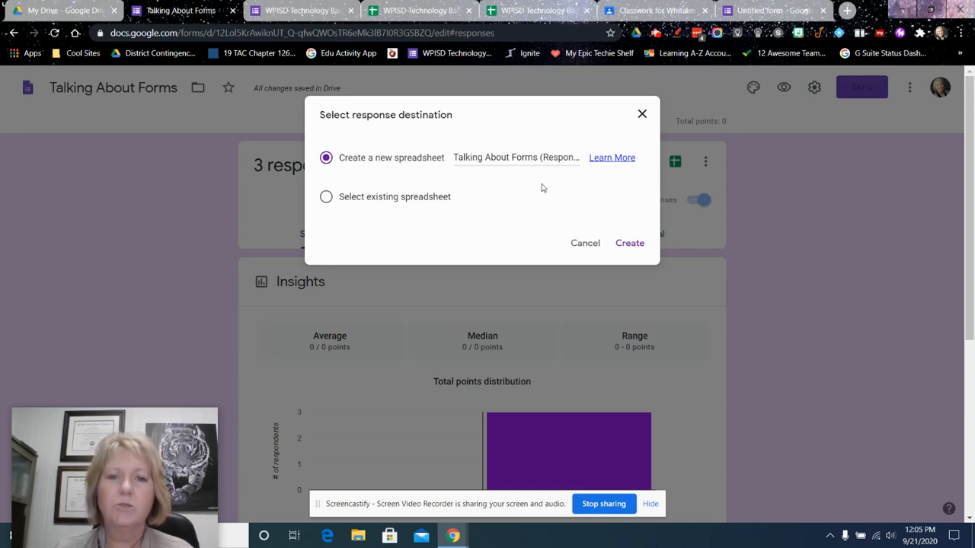
pyautogui.click(629, 243)
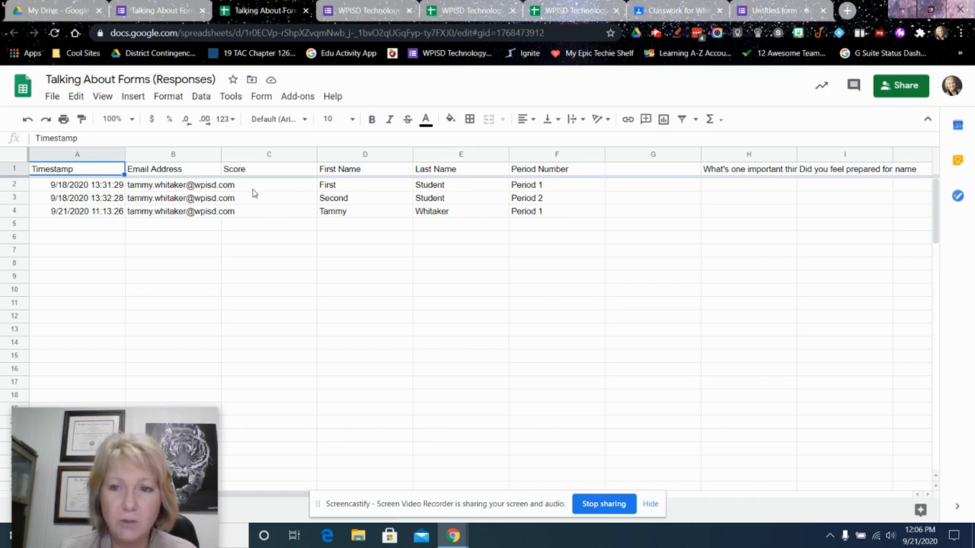
# Switch to Google Classroom, expand the Intro to Forms Quiz assignment to view its details, and return to the responses spreadsheet
pyautogui.click(677, 11)
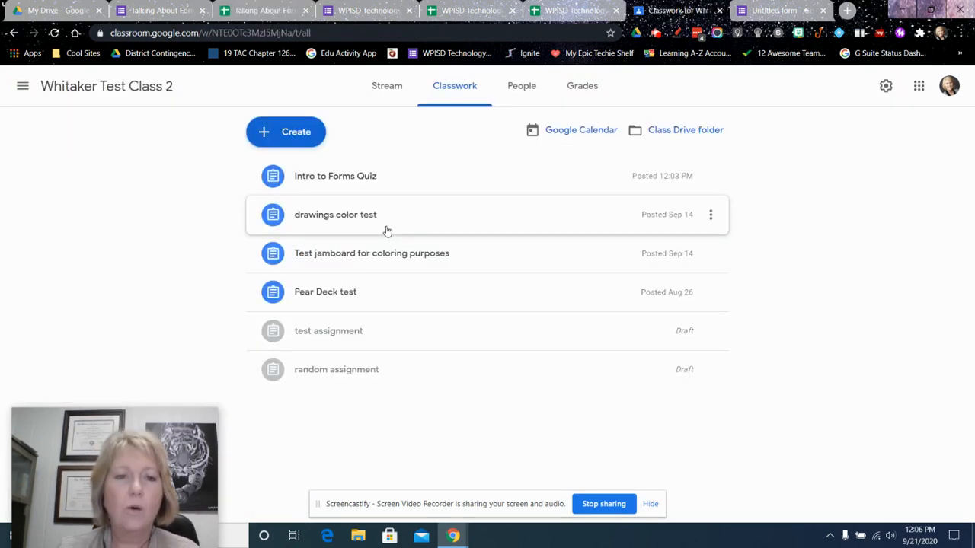
pyautogui.click(357, 179)
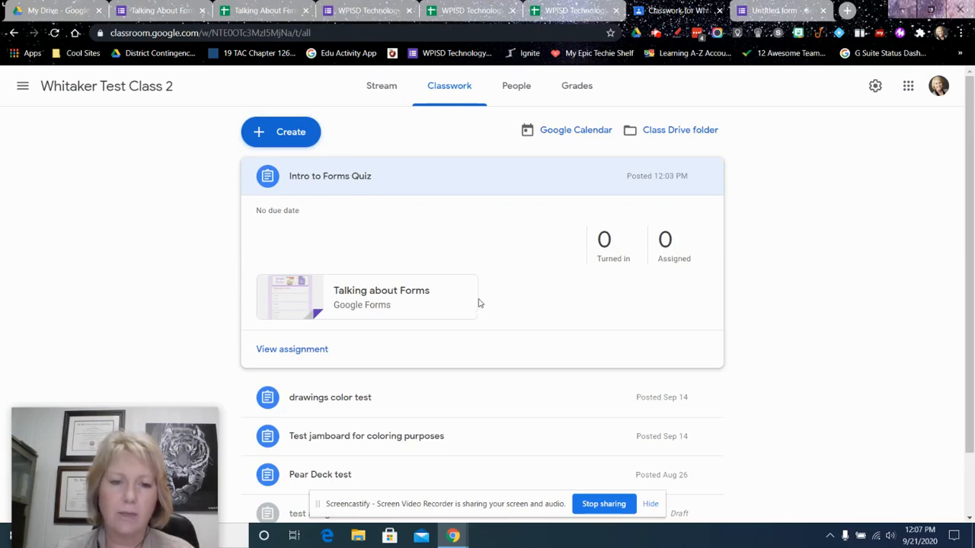
pyautogui.click(250, 11)
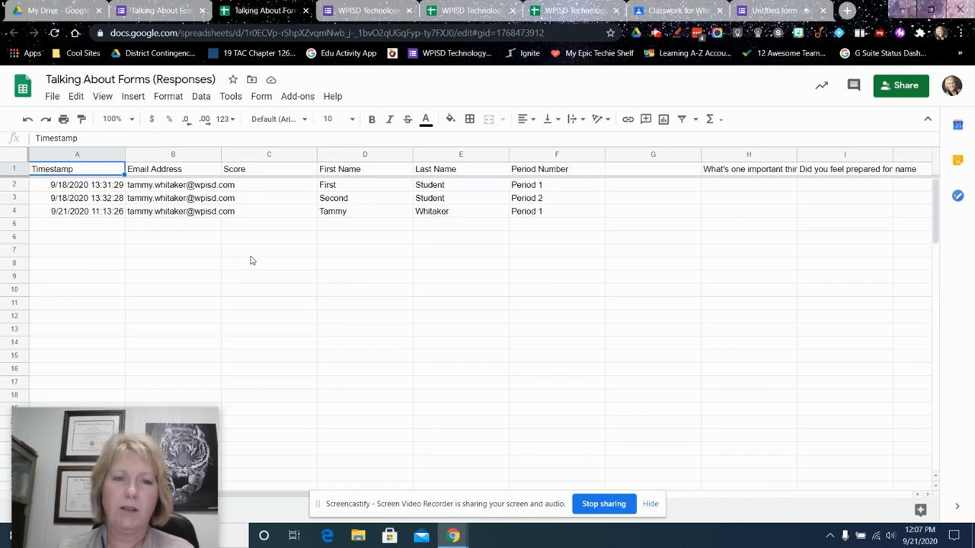
# Look over the 18-19 and 19-20 badge request response spreadsheets and the WPISD Technology Badge Request Form behind them
pyautogui.click(461, 12)
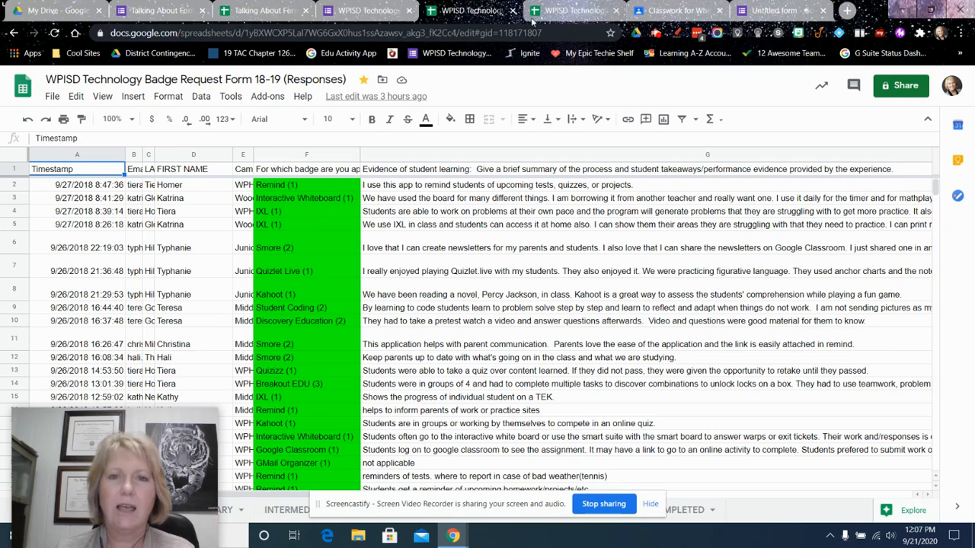
pyautogui.click(564, 10)
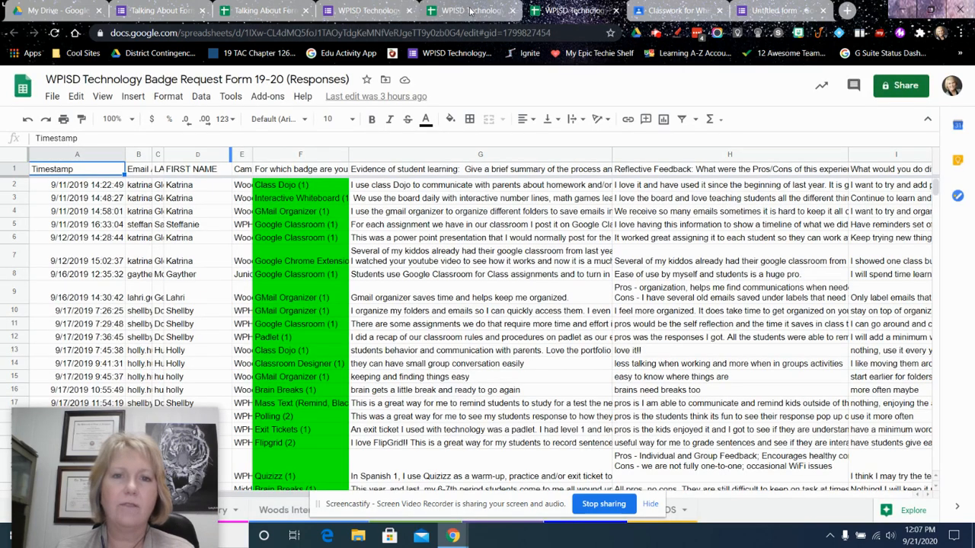
pyautogui.click(470, 10)
pyautogui.click(373, 11)
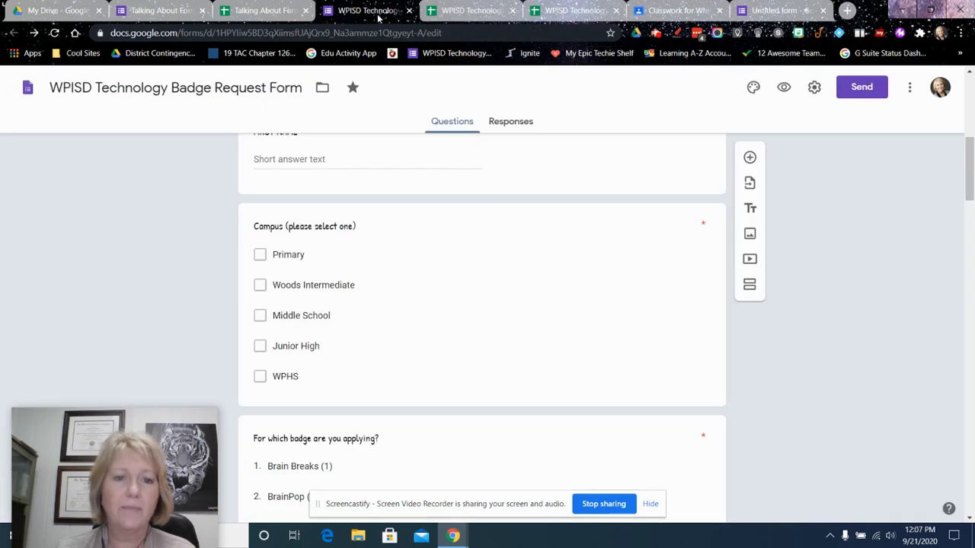
pyautogui.scroll(6, 451, 240)
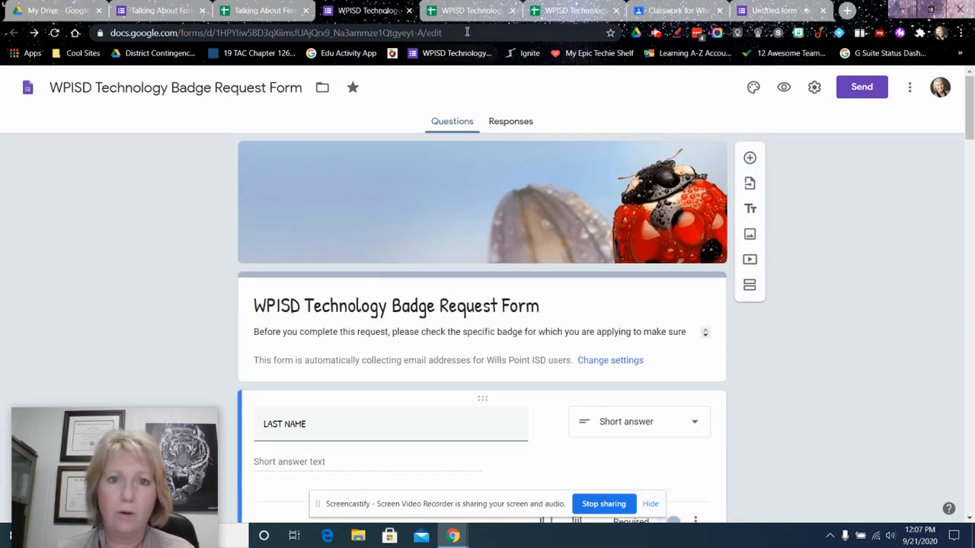
# Review the Talking About Forms response options, including unlinking the form, and switch to the 18-19 badge request responses spreadsheet
pyautogui.click(157, 10)
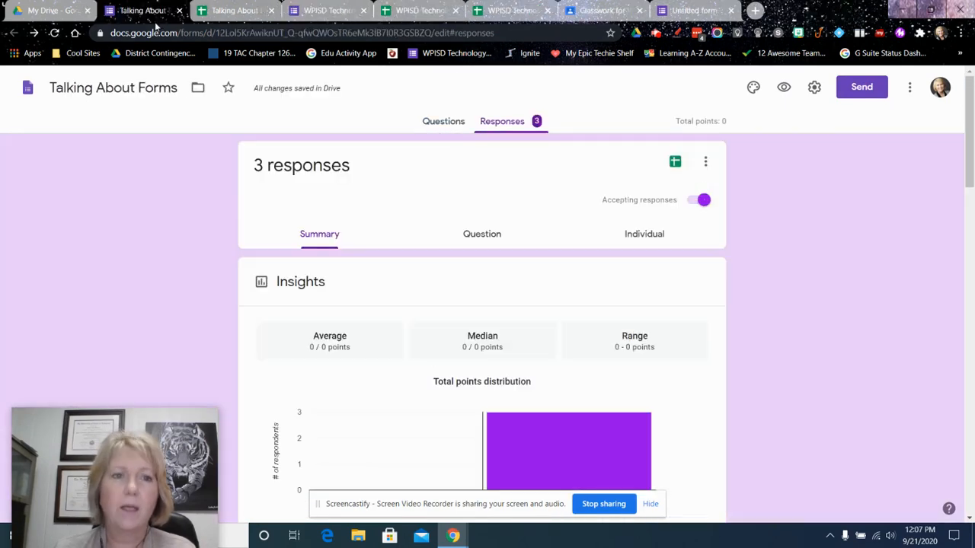
pyautogui.click(707, 164)
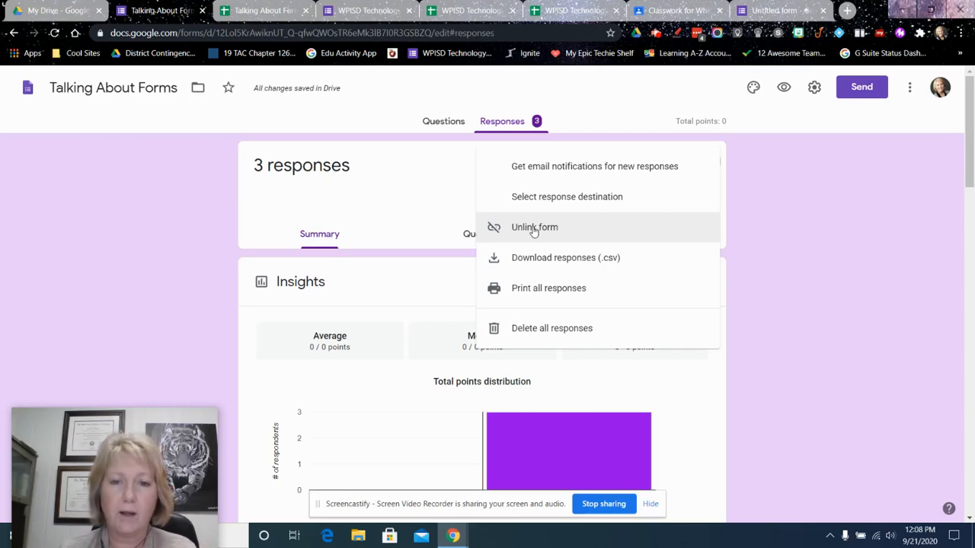
pyautogui.click(466, 10)
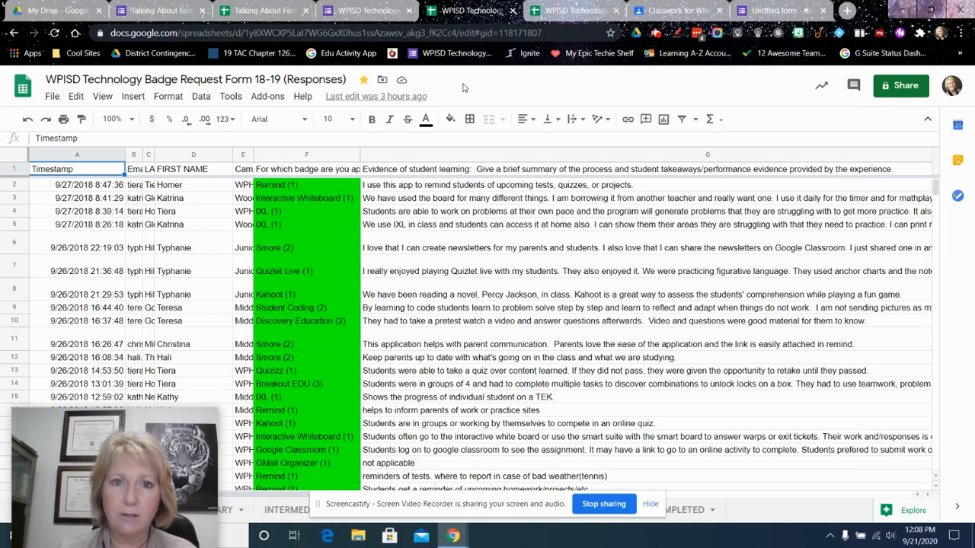
# Compare the WPISD Technology Badge Request Form with its separate 18-19 and 19-20 response spreadsheets
pyautogui.click(364, 12)
pyautogui.click(467, 11)
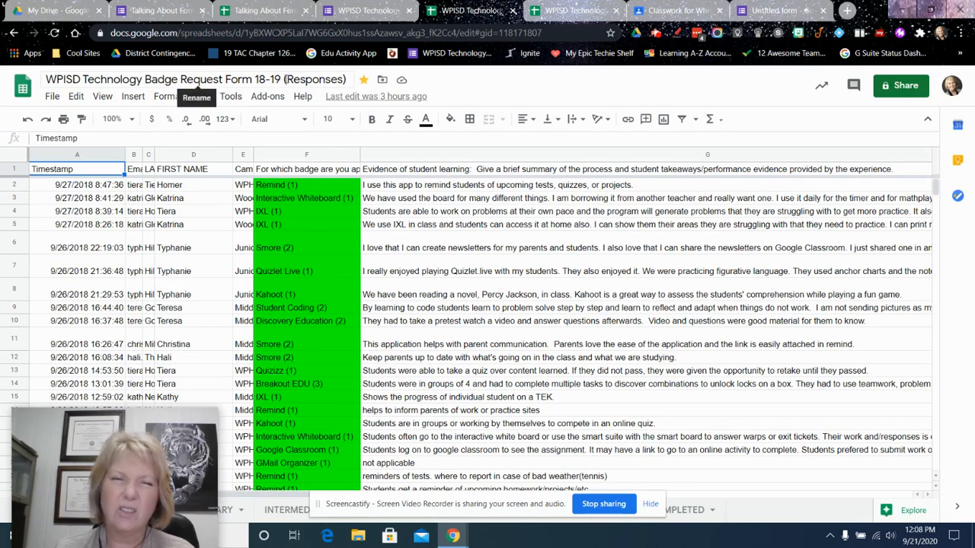
pyautogui.click(567, 10)
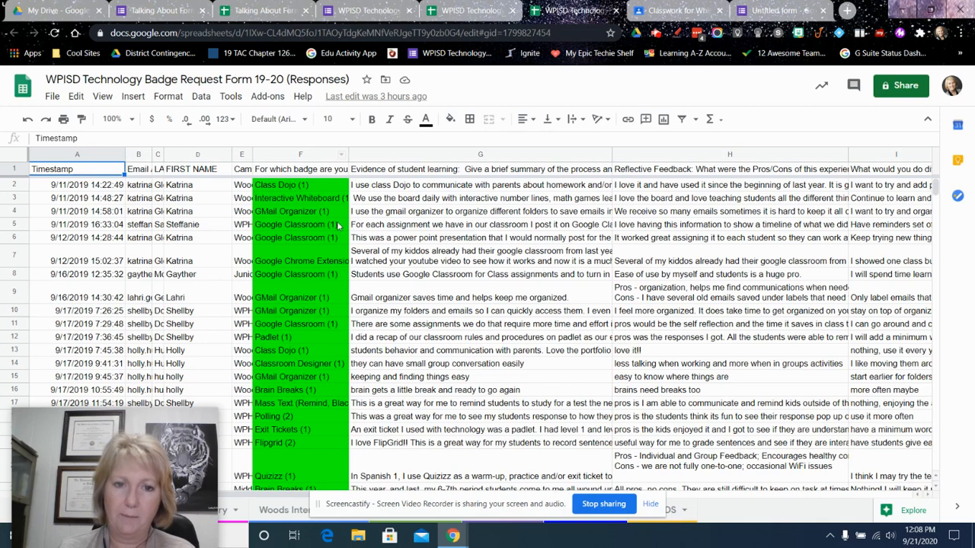
pyautogui.click(375, 13)
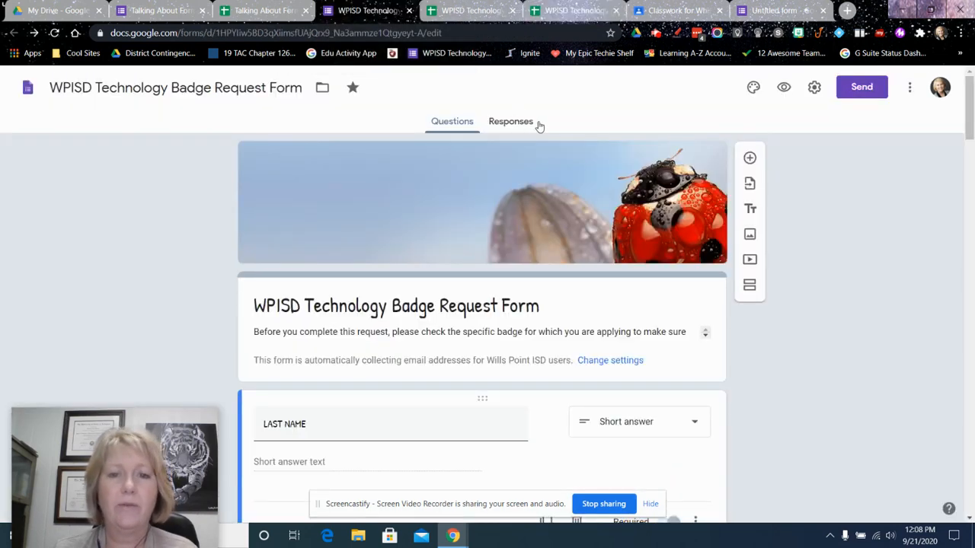
pyautogui.click(473, 12)
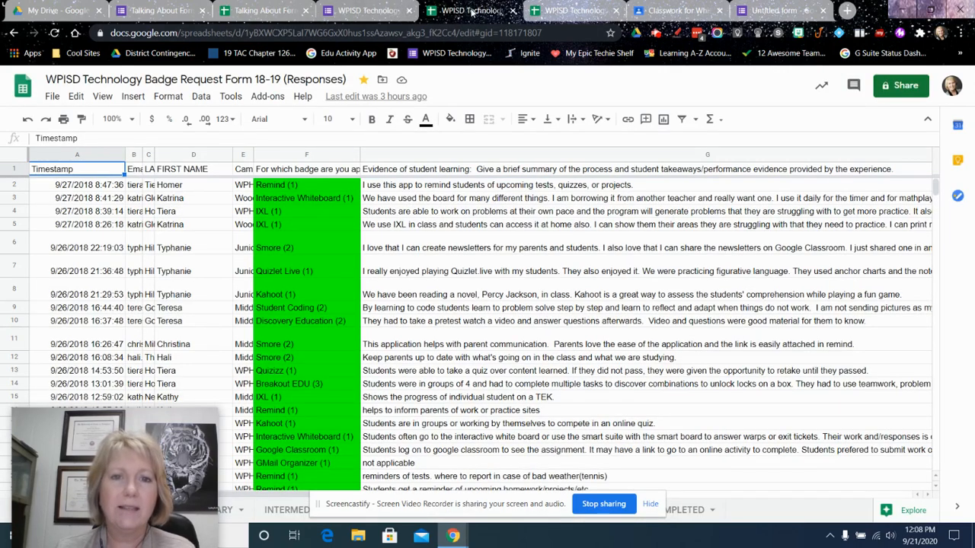
# Return to the WPISD Technology Badge Request Form and open the responses spreadsheet linked to it
pyautogui.click(379, 15)
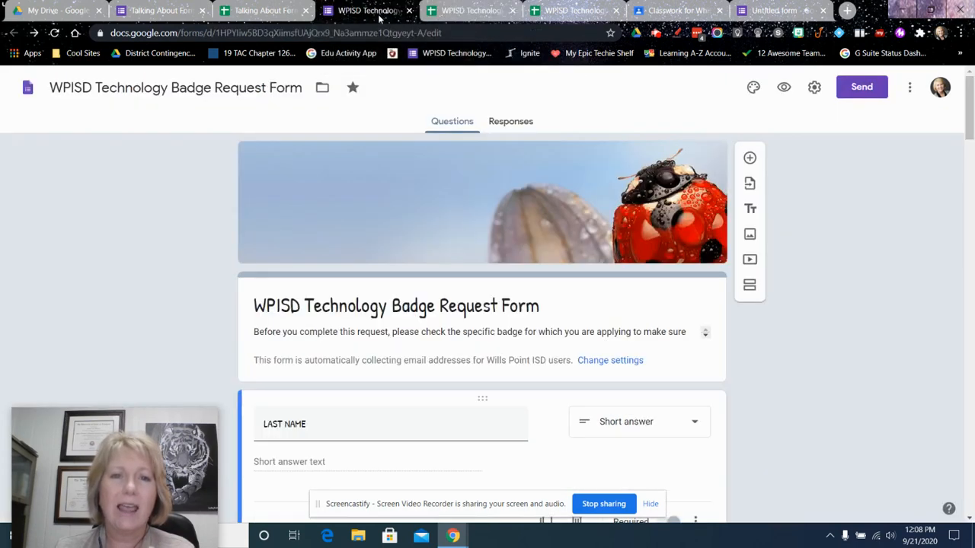
pyautogui.click(525, 125)
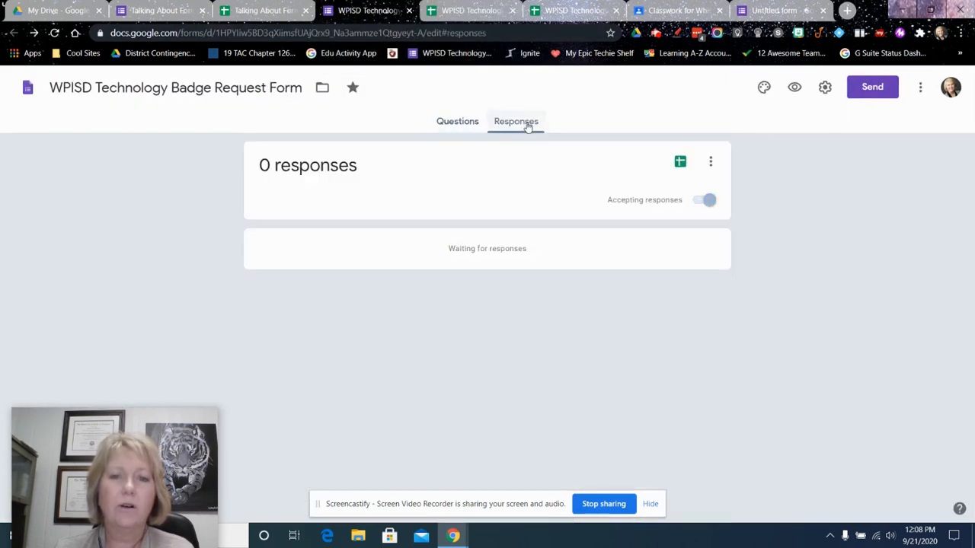
pyautogui.click(680, 163)
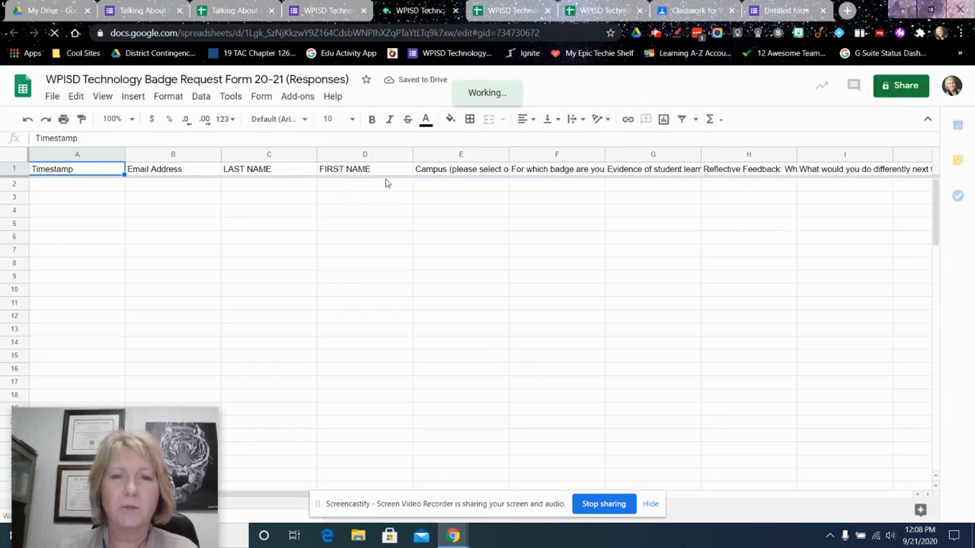
# Return to the Talking About Forms form and look through its response options and the additional form options
pyautogui.click(504, 12)
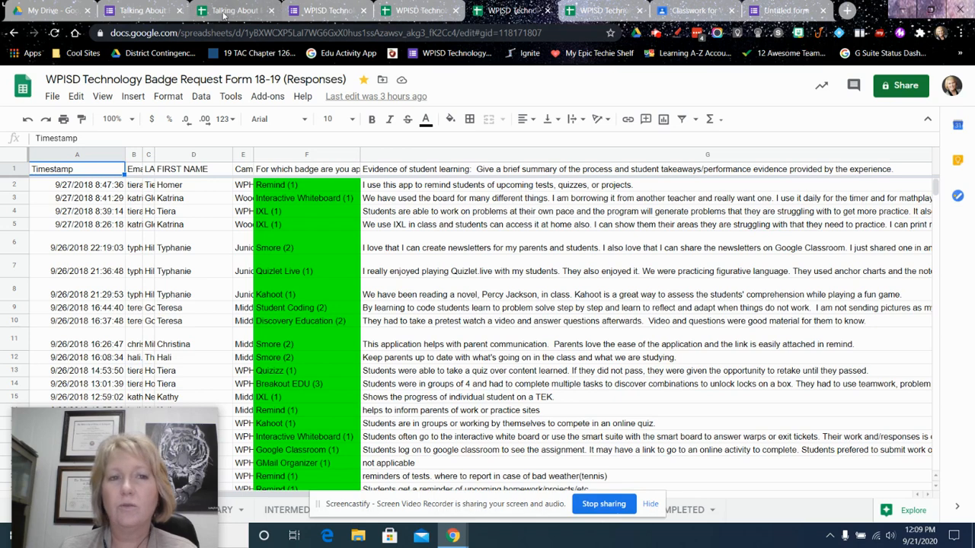
pyautogui.click(145, 10)
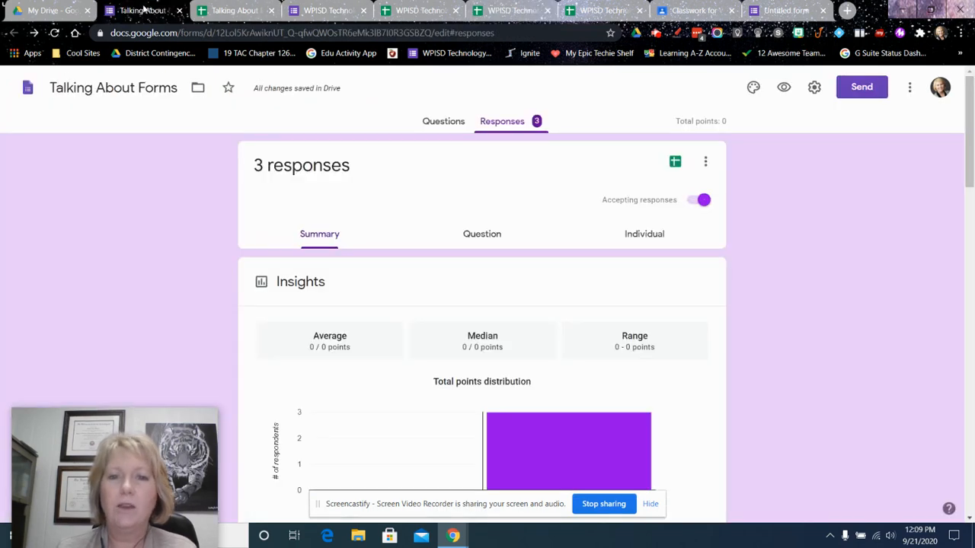
pyautogui.click(705, 161)
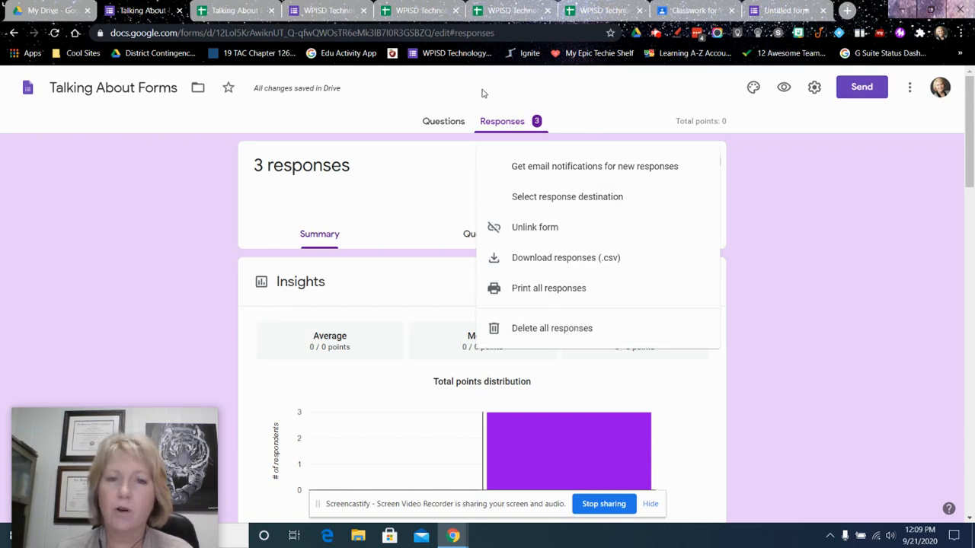
pyautogui.click(445, 92)
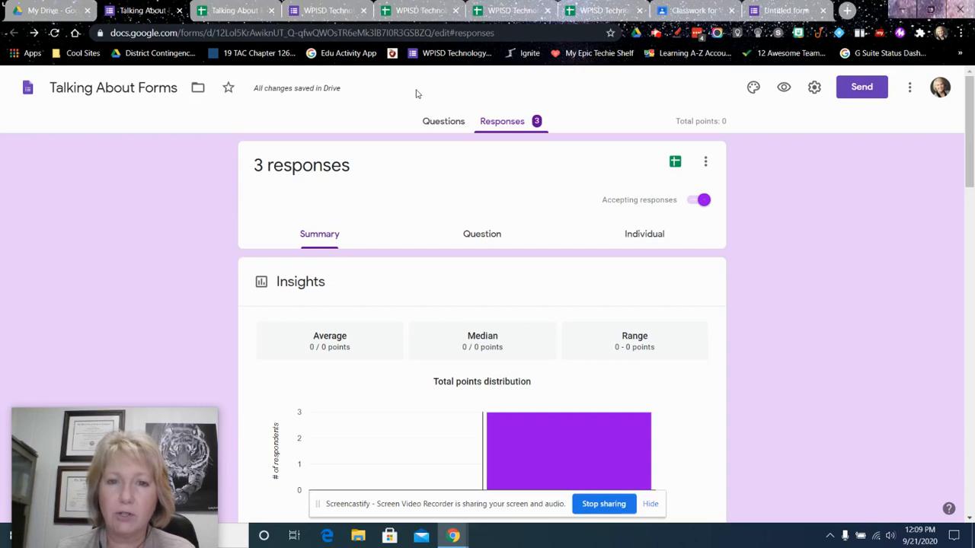
pyautogui.click(909, 89)
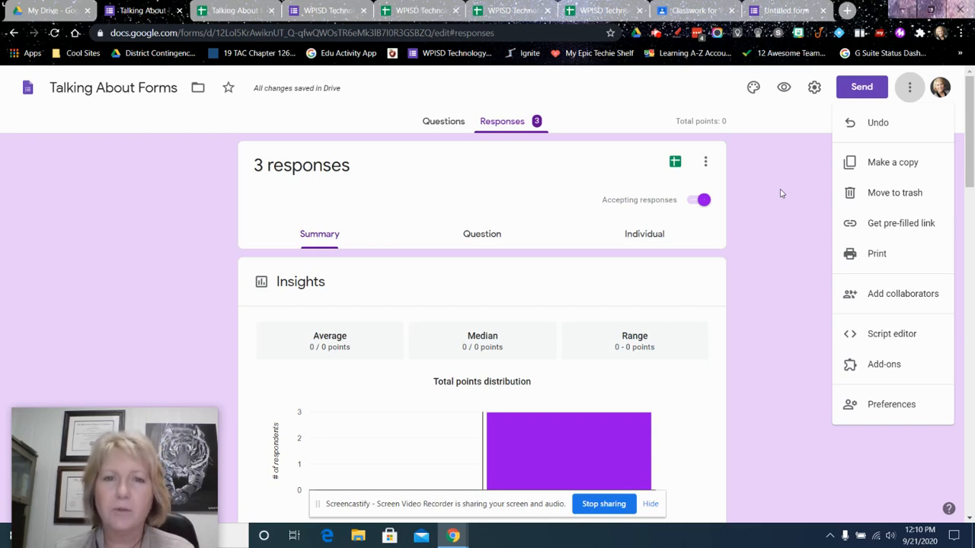
# Go back to the 18-19 badge request responses spreadsheet and hide the screen-sharing notice covering its sheet names
pyautogui.click(406, 11)
pyautogui.click(505, 12)
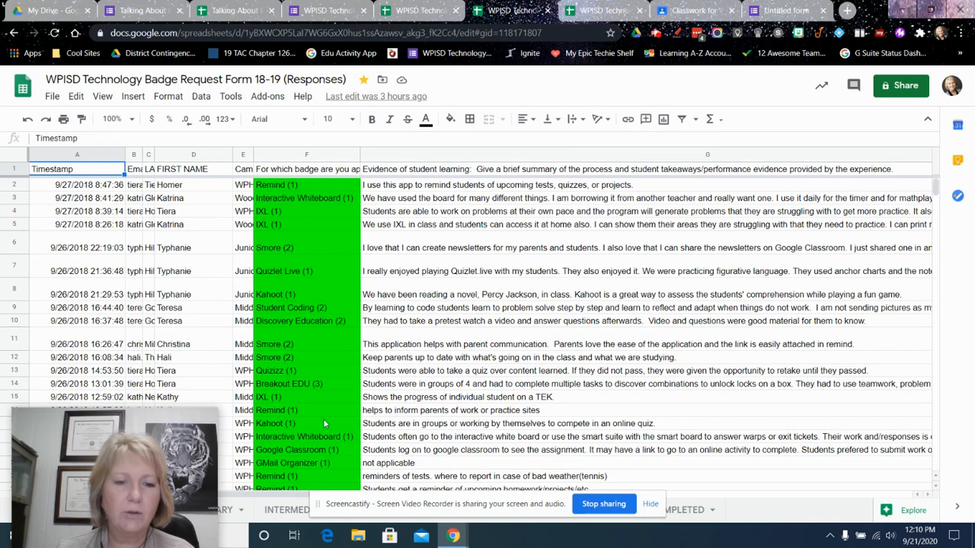
pyautogui.click(650, 505)
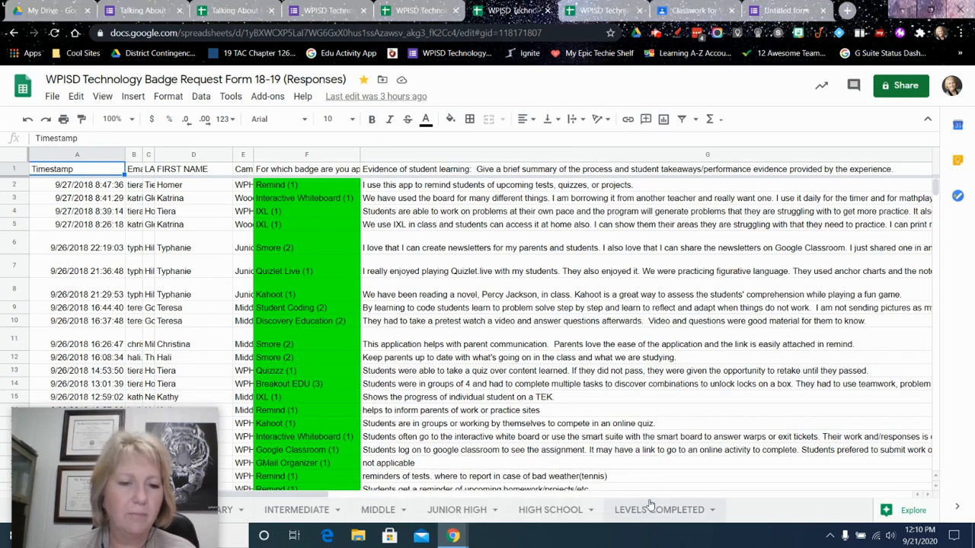
pyautogui.click(208, 419)
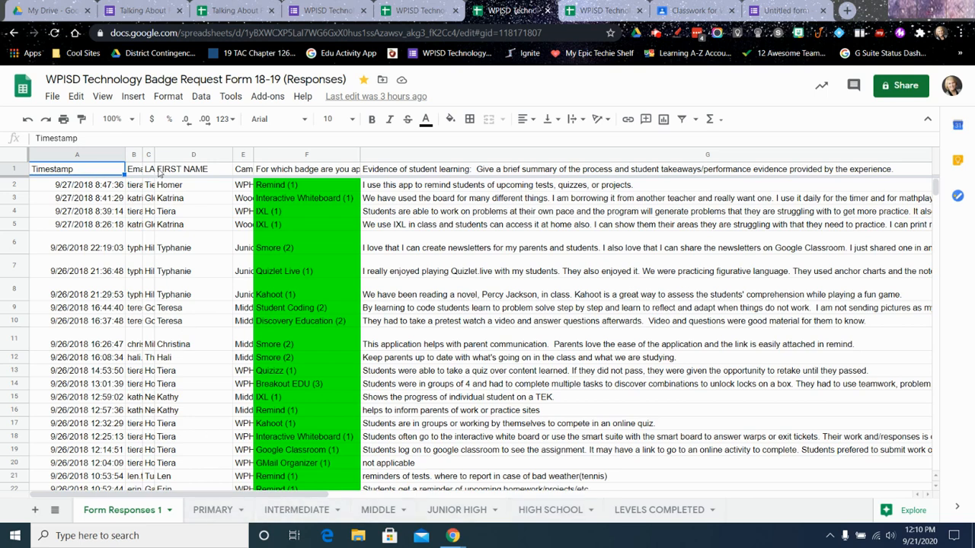
# Compare the Form Responses 1 sheet with the PRIMARY sheet and examine the QUERY formula that selects the Primary campus rows
pyautogui.click(207, 512)
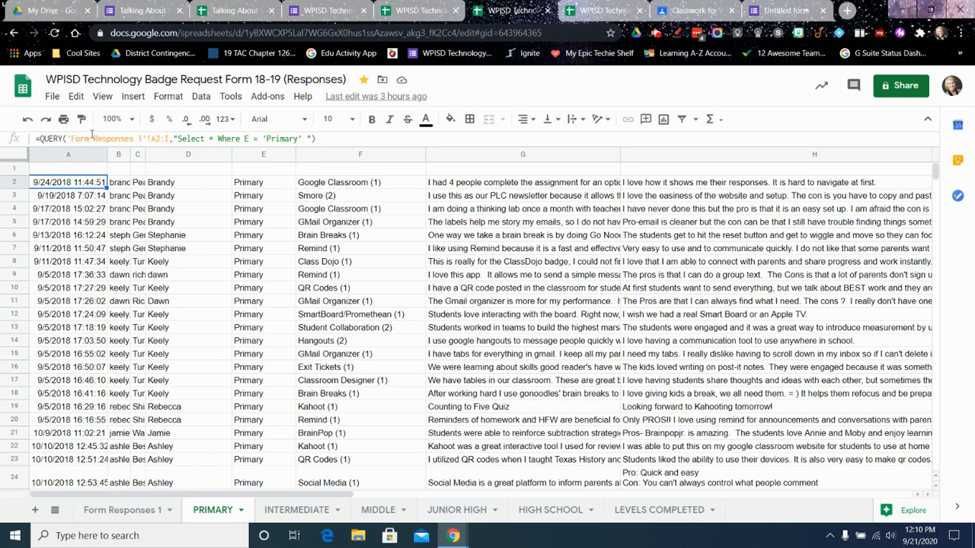
pyautogui.click(116, 512)
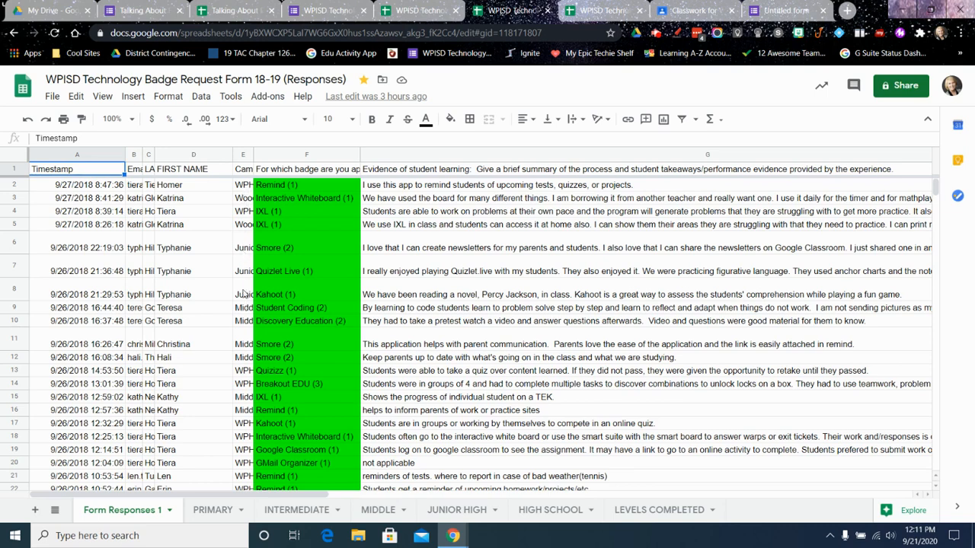
pyautogui.click(210, 516)
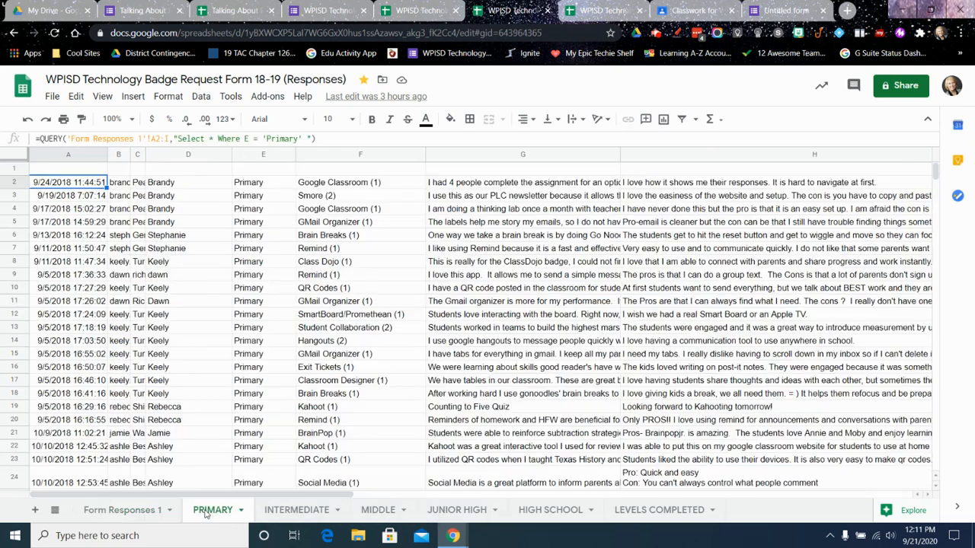
pyautogui.click(128, 513)
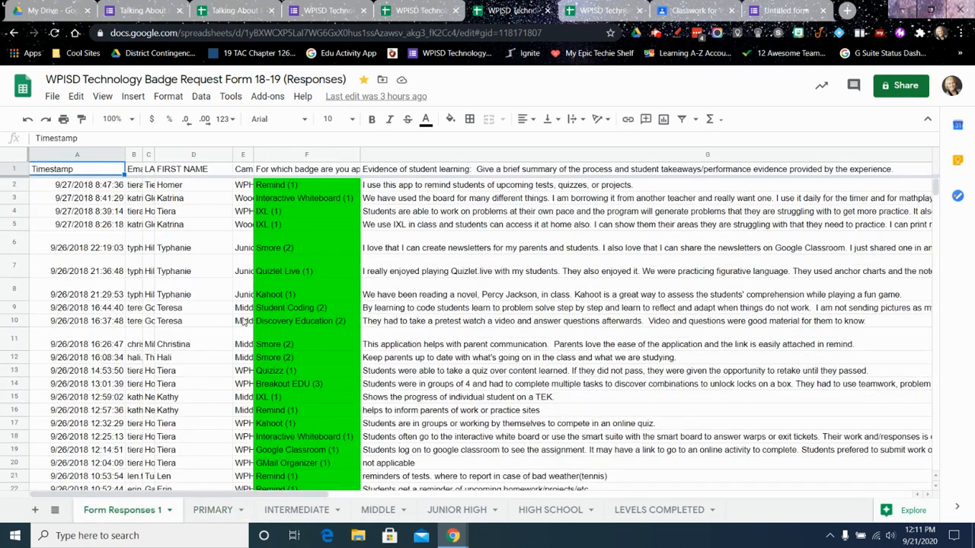
pyautogui.click(213, 513)
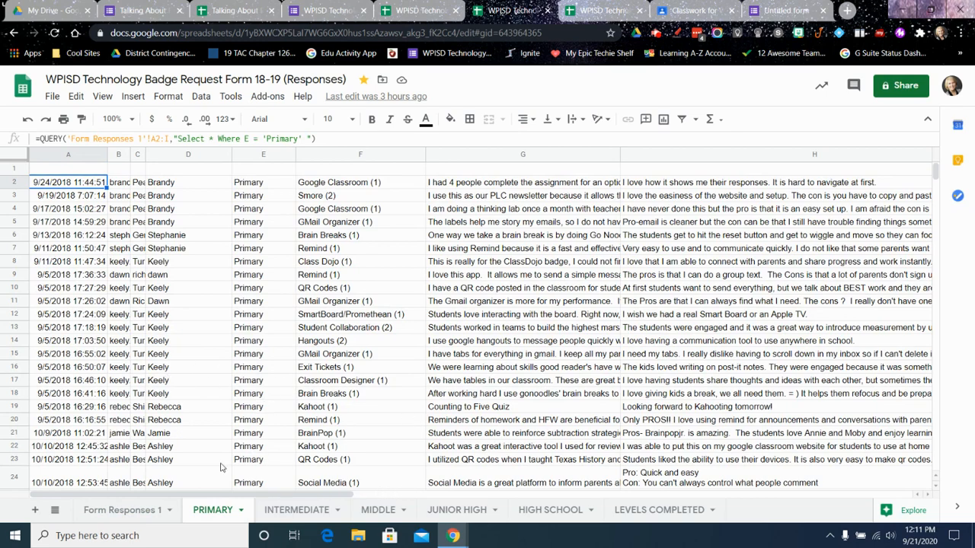
pyautogui.click(114, 511)
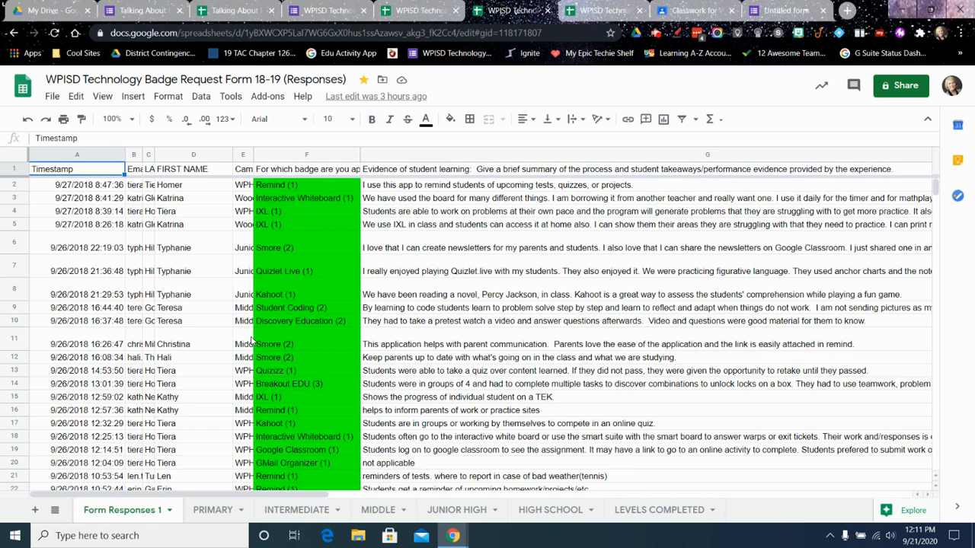
# Switch to Google Classroom and close the open Intro to Forms Quiz assignment draft
pyautogui.click(141, 11)
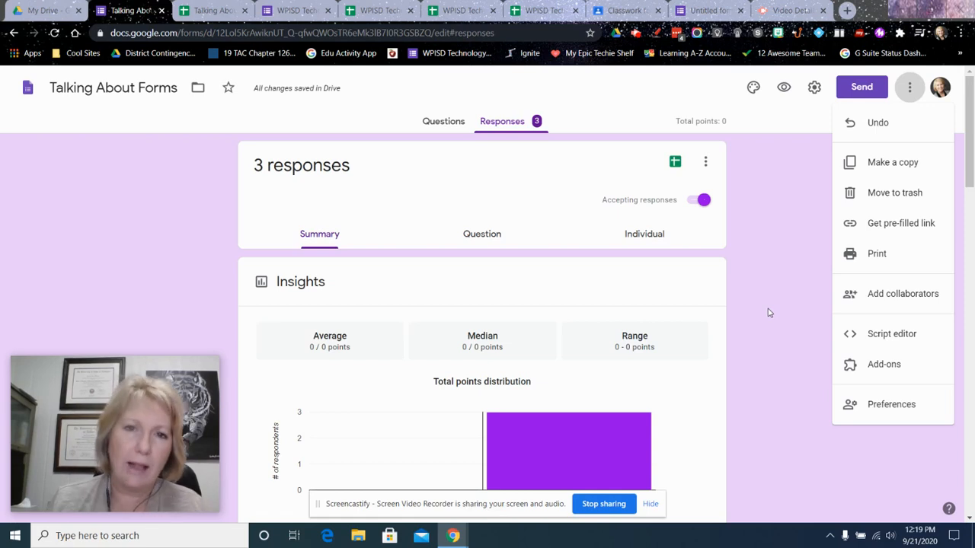
pyautogui.click(627, 10)
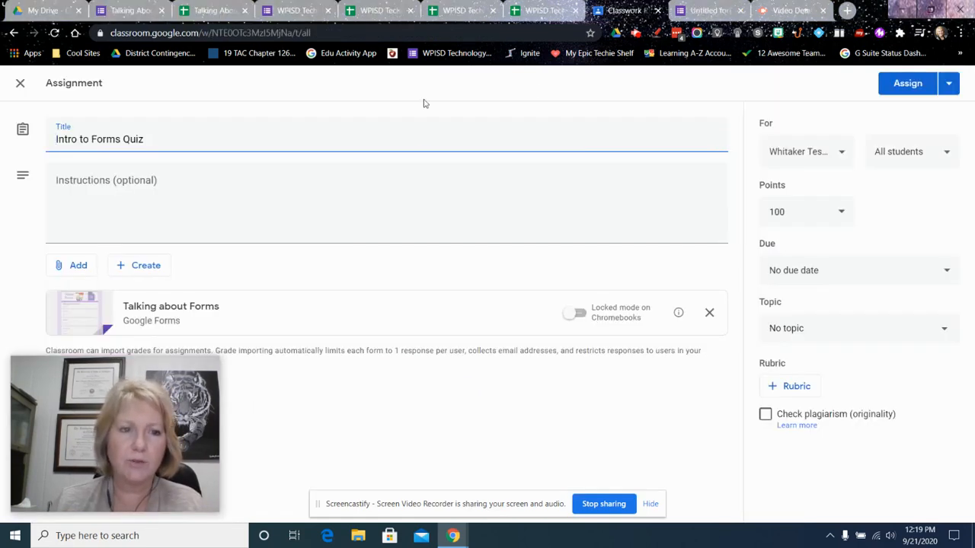
pyautogui.click(21, 84)
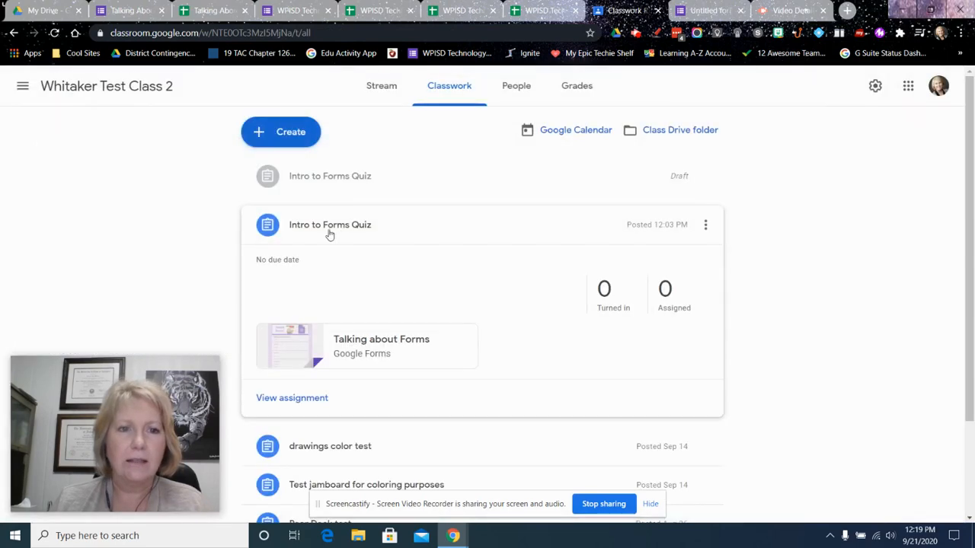
# Reuse the Intro to Forms Quiz post published at 12:03 PM, without creating new copies of its attachments
pyautogui.click(292, 134)
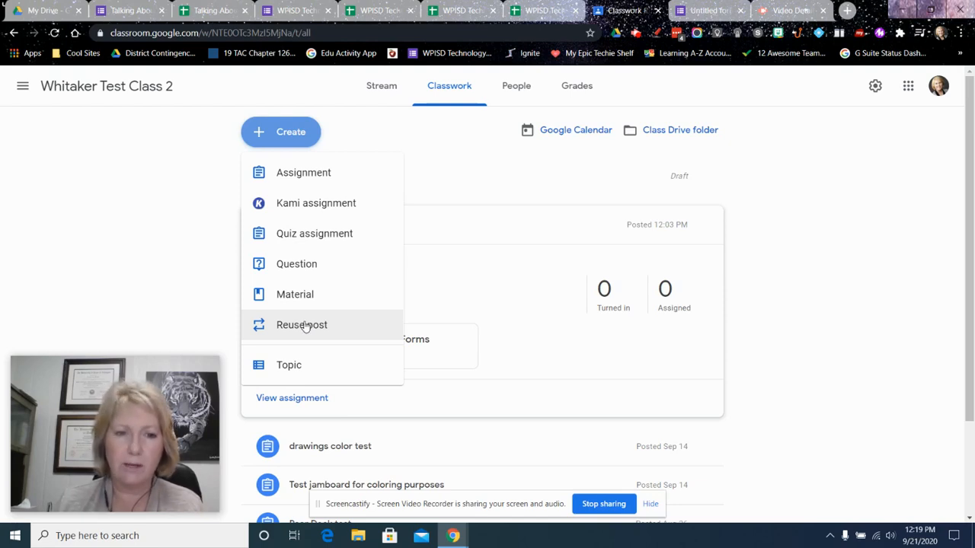
pyautogui.click(306, 325)
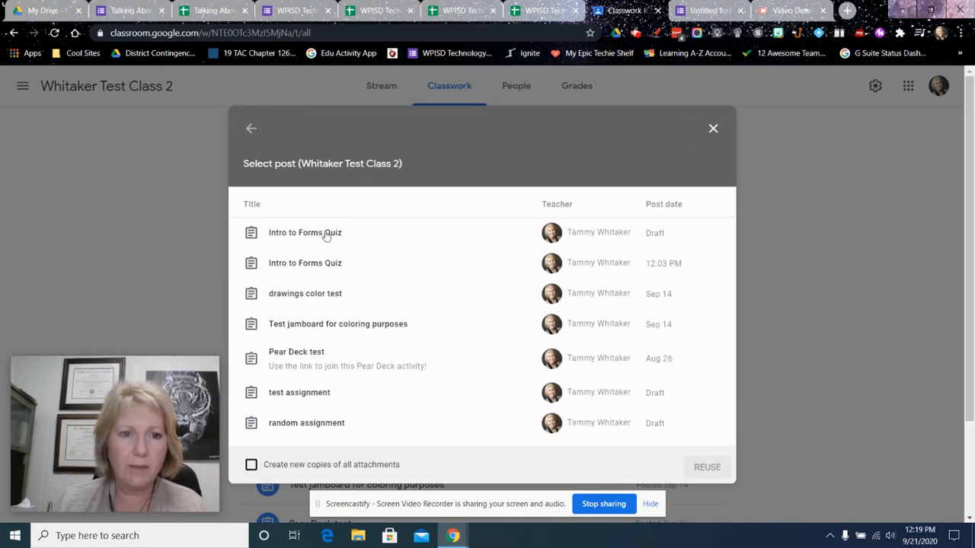
pyautogui.click(316, 262)
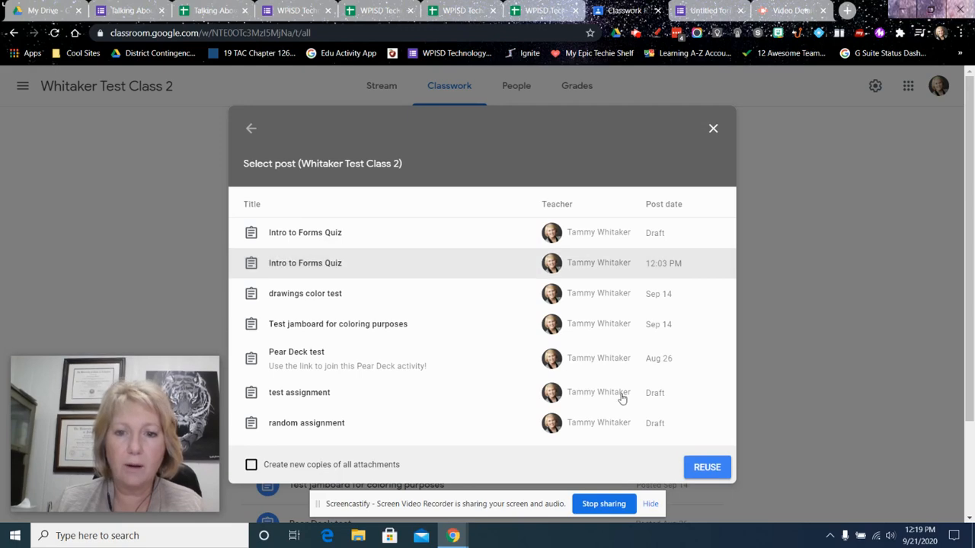
pyautogui.click(708, 466)
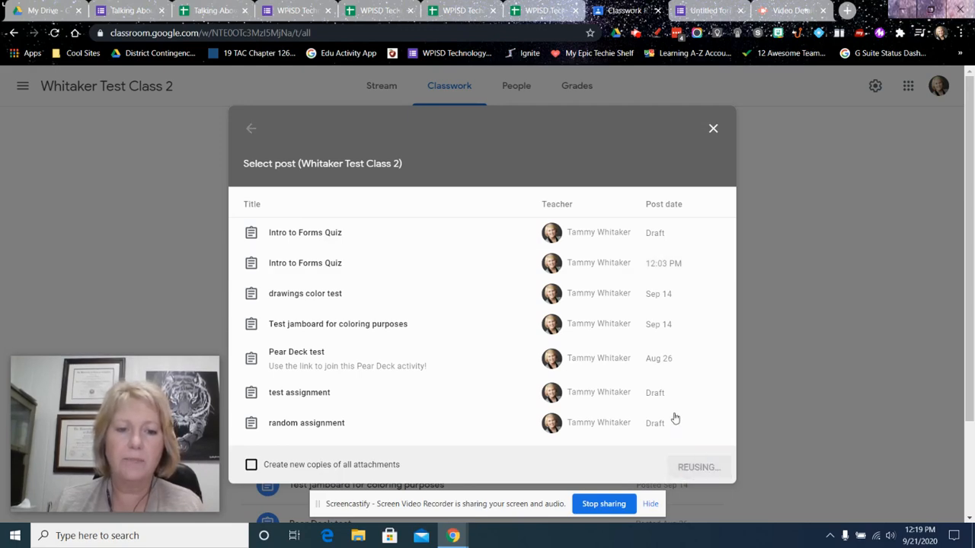